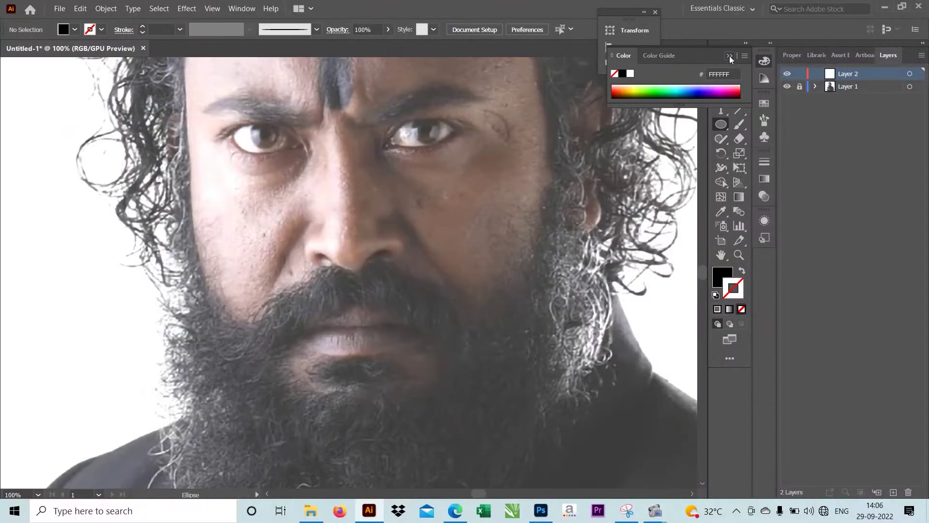
Step: Trace the right eye's lower eyelid with the Paintbrush, undoing the unsatisfactory strokes
key("b")
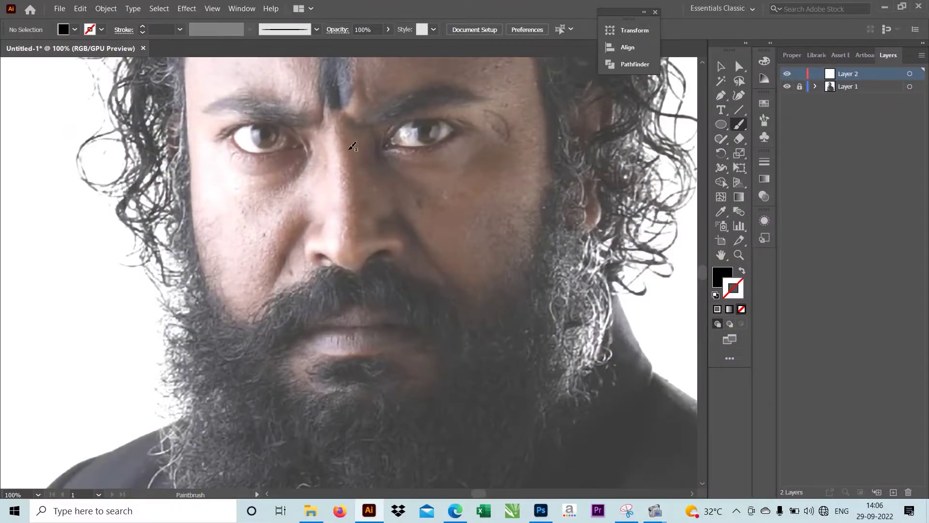
scroll(353, 146, "up", 3)
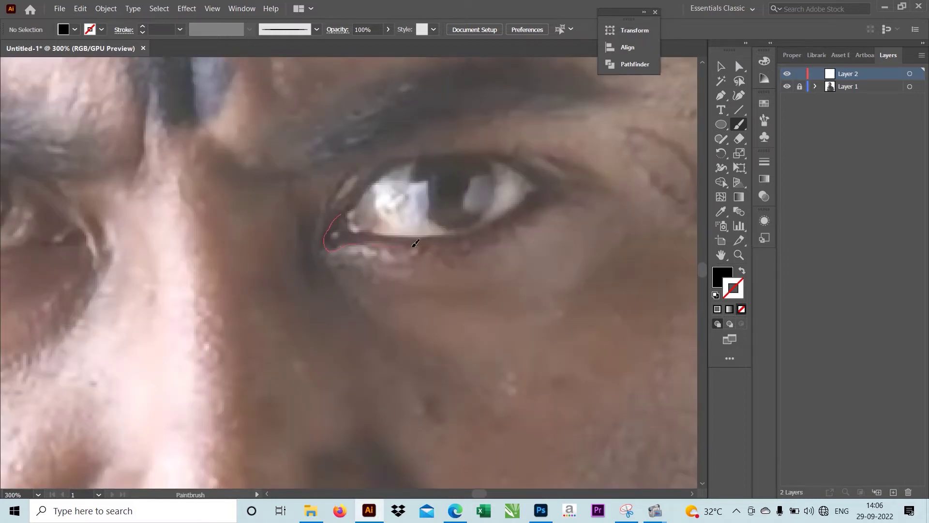
mouse_move(517, 222)
left_mouse_down()
mouse_move(600, 174)
mouse_move(586, 174)
mouse_move(613, 173)
left_mouse_up()
key("ctrl+z")
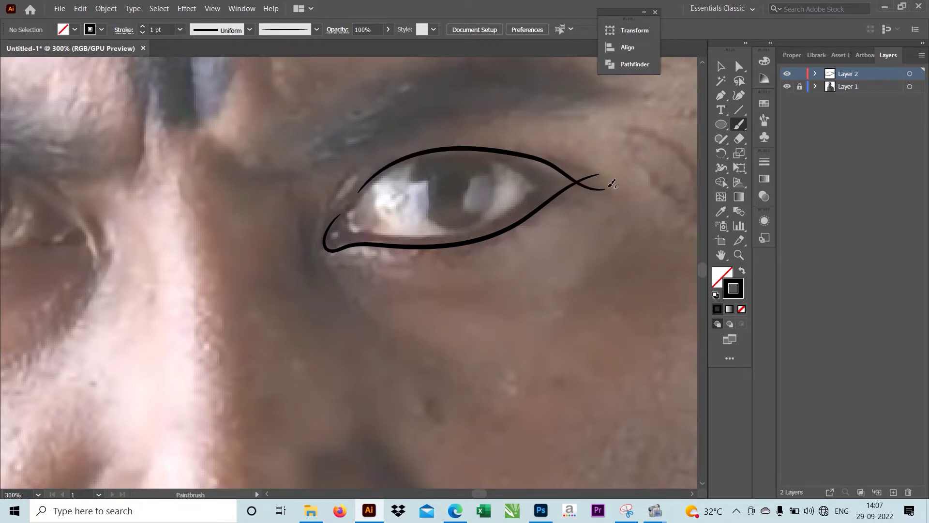
scroll(445, 223, "down", 2)
scroll(445, 222, "up", 3)
key("ctrl+z")
Step: Push the Paintbrush Fidelity slider toward Smooth
double_click(739, 125)
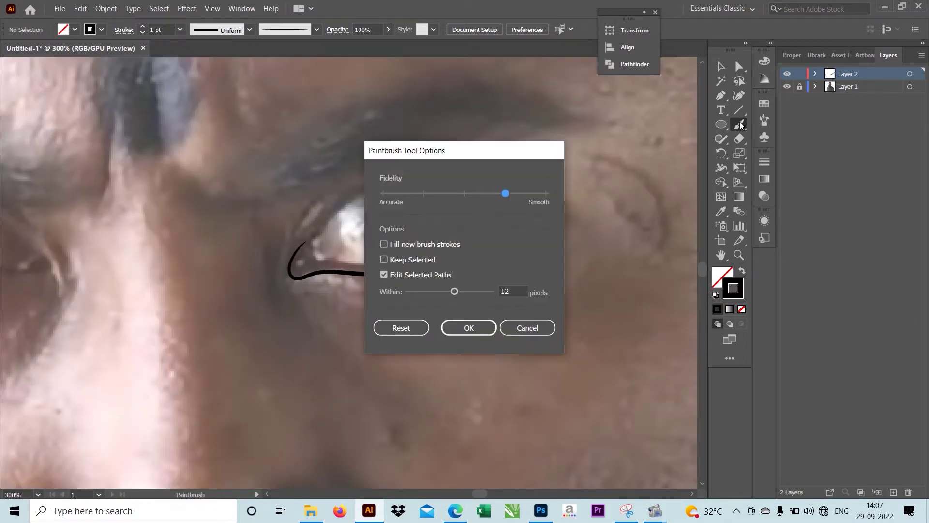
left_click_drag(506, 192, 546, 192)
left_click(469, 328)
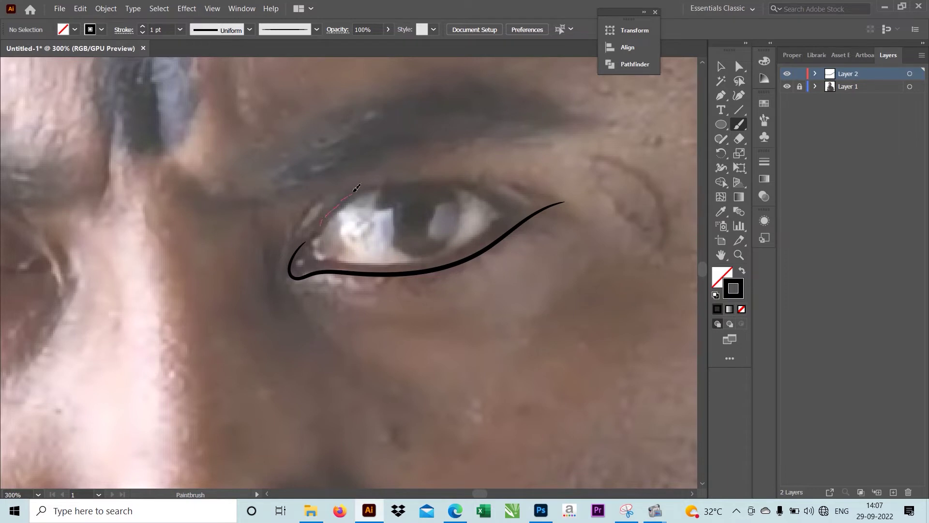
Step: Draw the right eye's upper eyelid, refine the lower lid, and add an outer-corner flick
left_click_drag(535, 200, 567, 199)
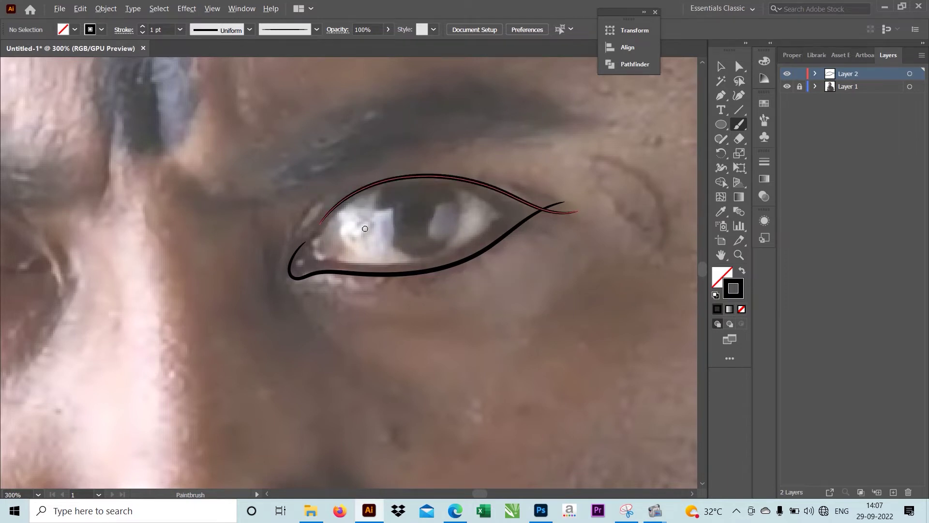
scroll(358, 233, "up", 3)
left_click_drag(228, 257, 254, 224)
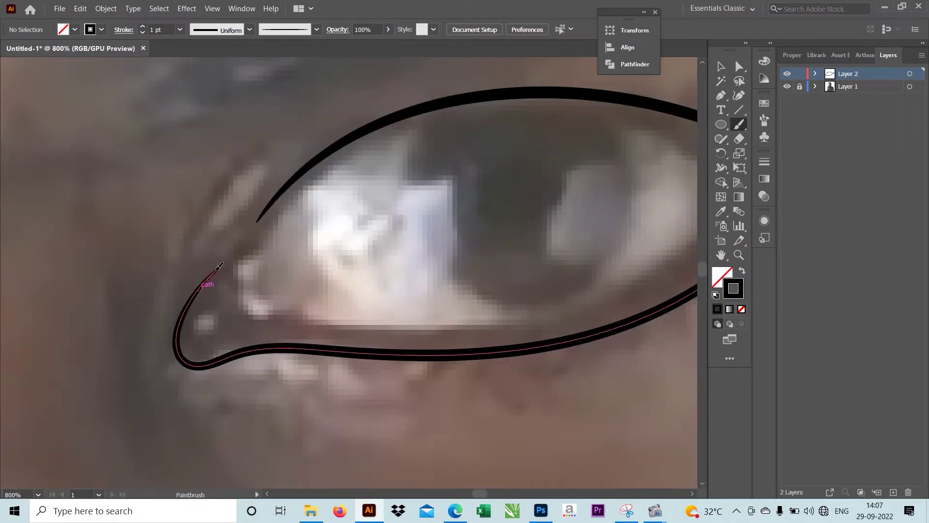
left_click_drag(310, 162, 337, 144)
scroll(351, 202, "down", 3)
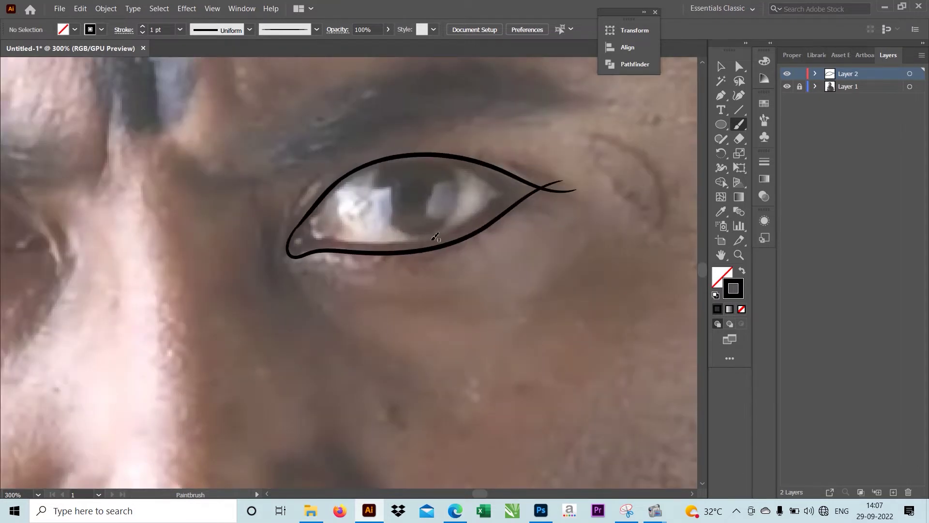
key("ctrl+z")
left_click_drag(556, 182, 555, 184)
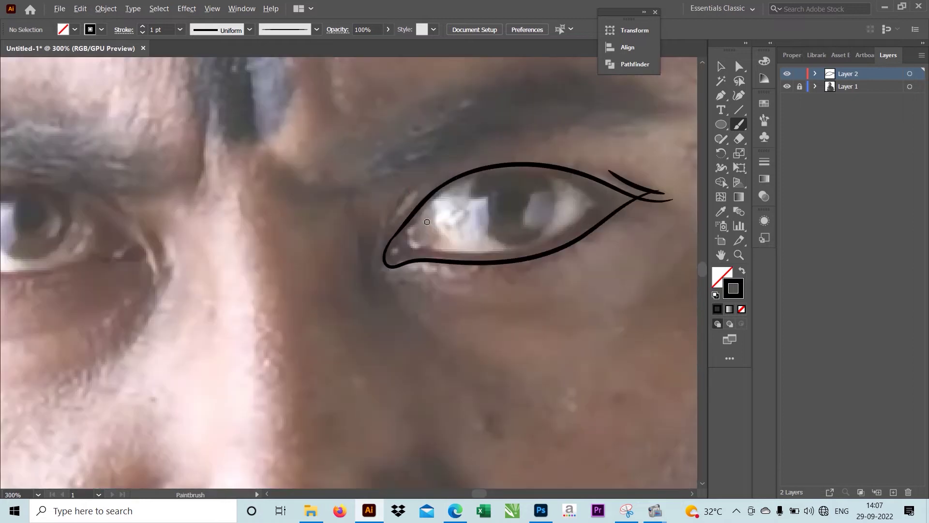
left_click_drag(409, 227, 438, 280)
scroll(438, 280, "down", 1)
Step: Draw an iris circle with the Ellipse tool and position it over the right eye
key("l")
left_click_drag(403, 204, 465, 266)
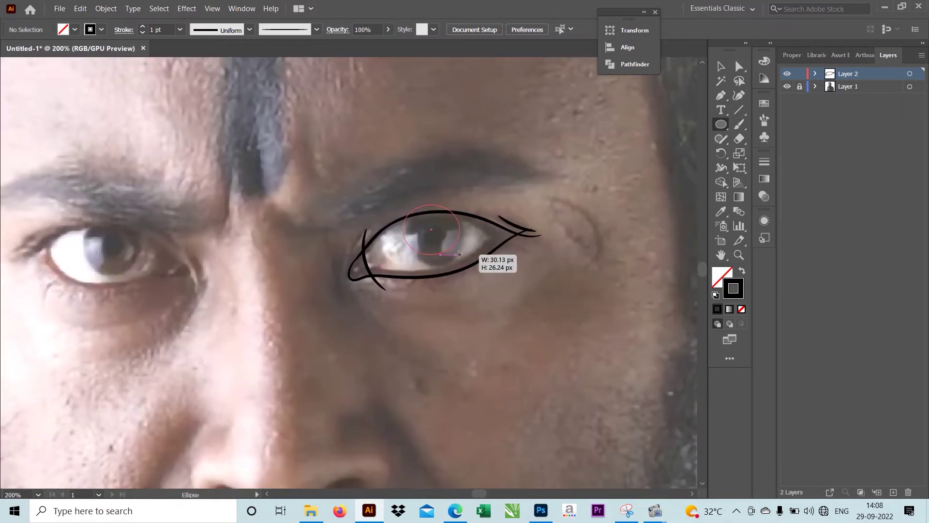
left_click_drag(402, 266, 405, 265)
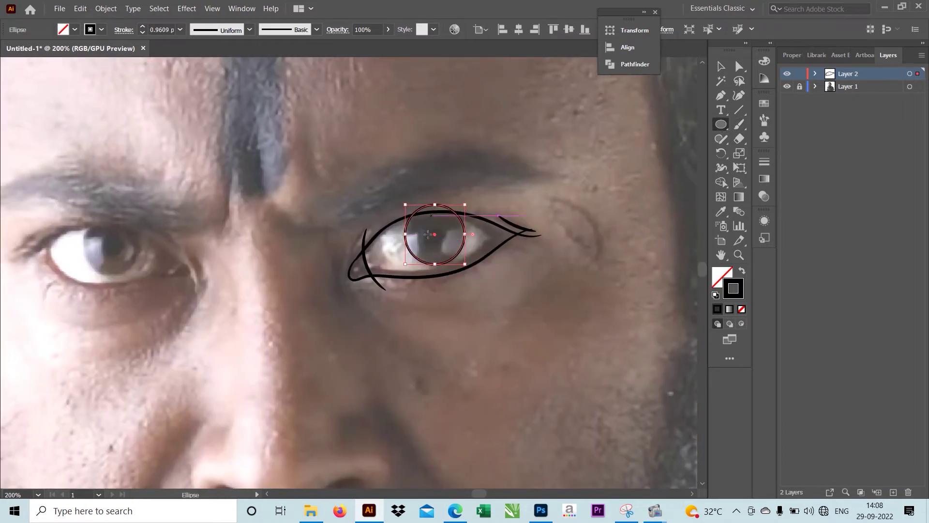
key("v")
mouse_move(435, 236)
left_mouse_down()
mouse_move(447, 195)
mouse_move(437, 237)
left_mouse_up()
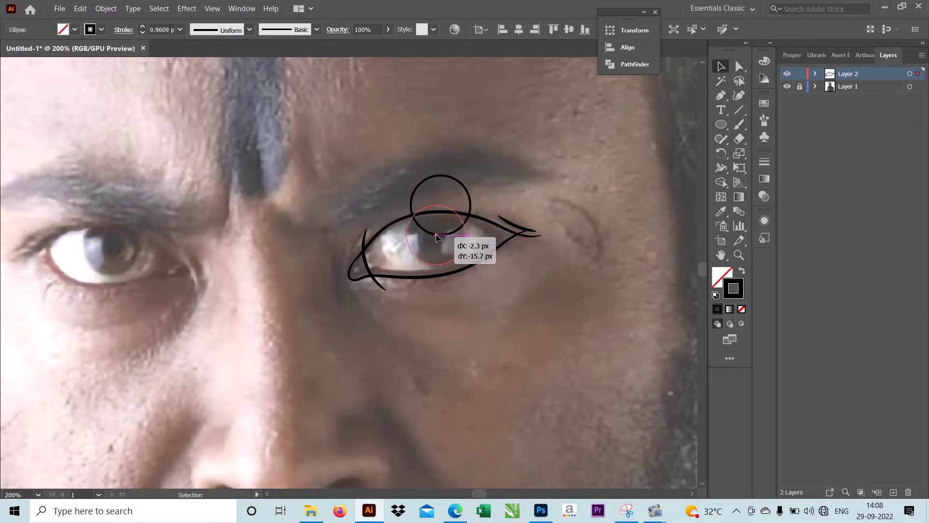
left_click_drag(437, 237, 437, 236)
Step: Brush the left eye's lower and upper eyelids and an inner-corner curve
left_click(739, 124)
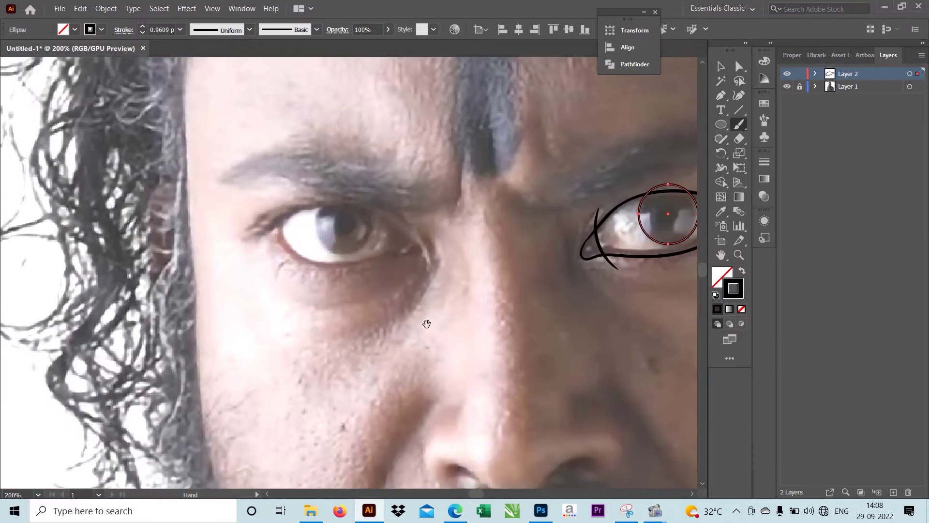
scroll(413, 218, "up", 3)
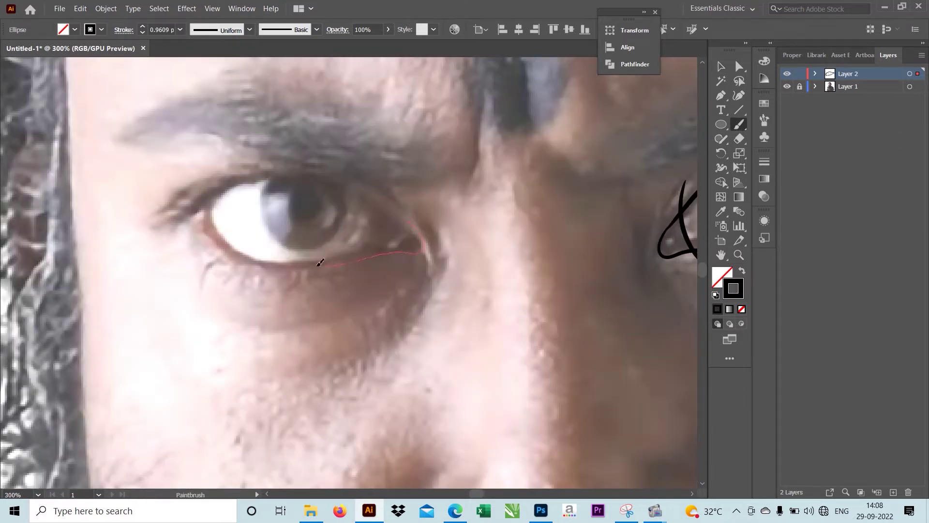
left_click_drag(186, 204, 186, 203)
scroll(508, 190, "left", 3)
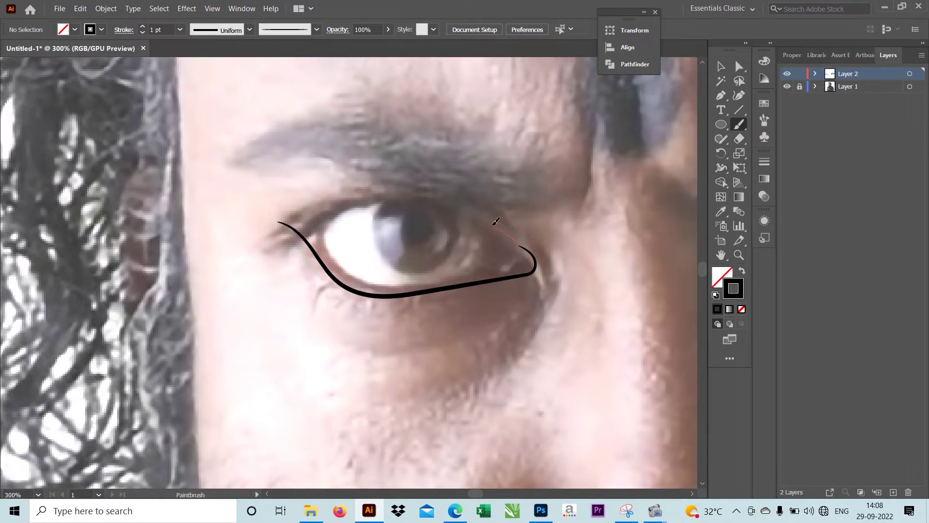
left_click_drag(286, 238, 271, 246)
scroll(525, 271, "down", 3)
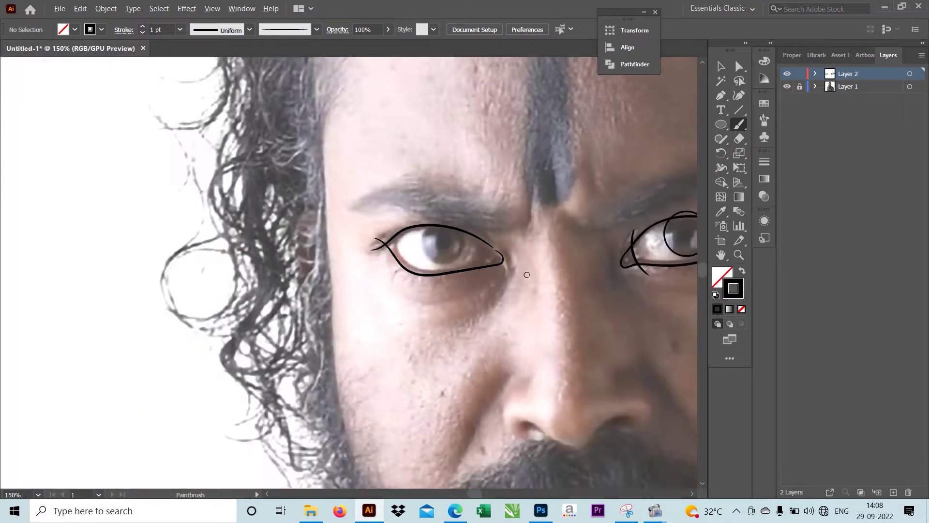
scroll(394, 202, "up", 3)
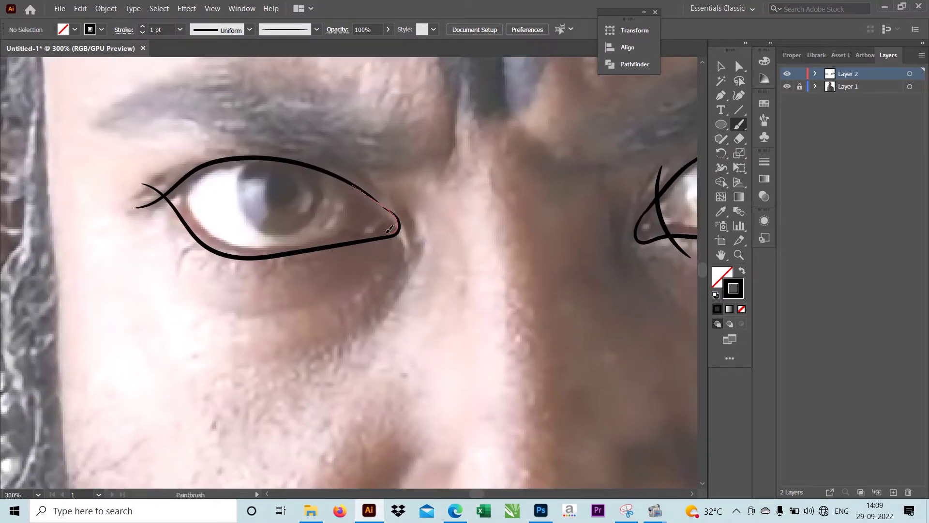
left_click_drag(390, 228, 391, 229)
scroll(440, 294, "down", 2)
scroll(440, 295, "right", 2)
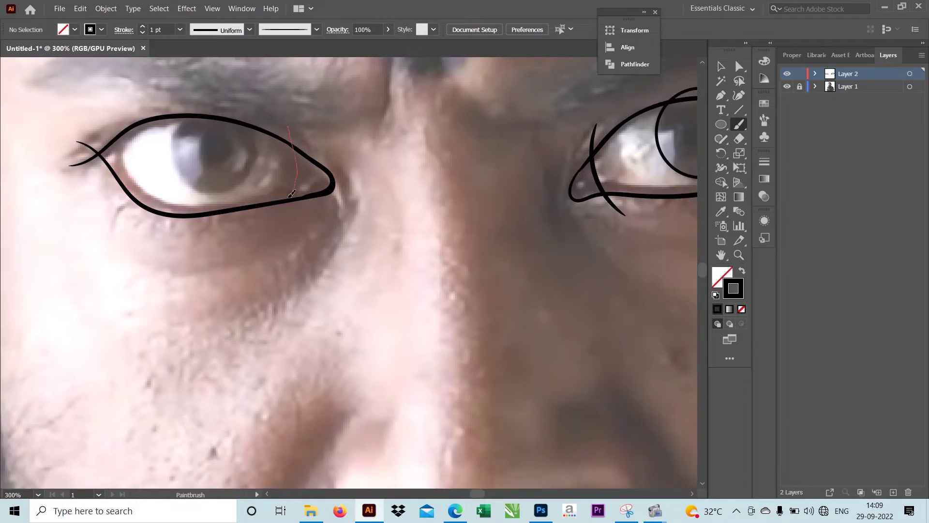
left_click_drag(291, 194, 254, 237)
scroll(254, 236, "down", 3)
scroll(532, 218, "up", 2)
Step: Alt-drag a copy of the iris circle onto the left eye
key("v")
left_click(521, 219)
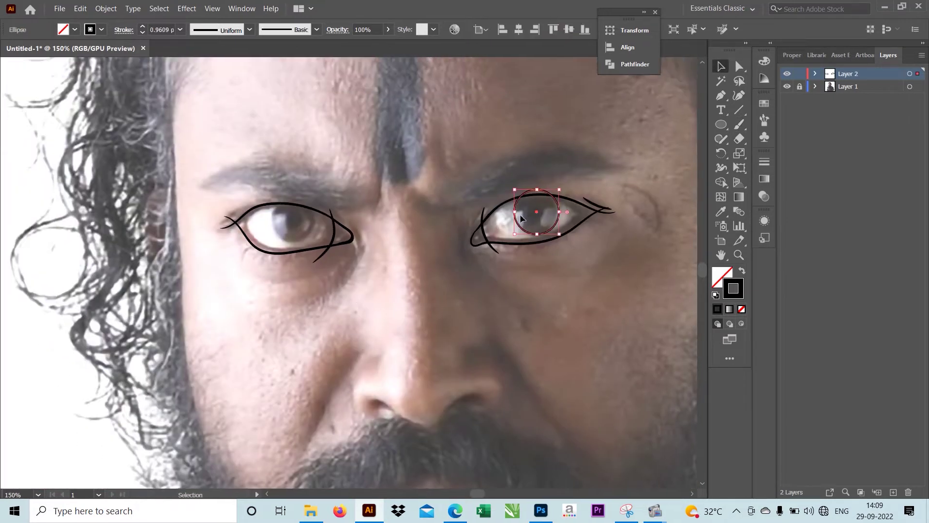
mouse_move(522, 219)
left_mouse_down()
mouse_move(293, 220)
mouse_move(345, 250)
left_mouse_up()
left_click(379, 225)
scroll(379, 225, "up", 1)
key("b")
scroll(344, 250, "down", 1)
scroll(339, 252, "up", 1)
Step: Delete the left eye's lower eyelid and retry redrawing it several times
left_click(180, 243, "ctrl")
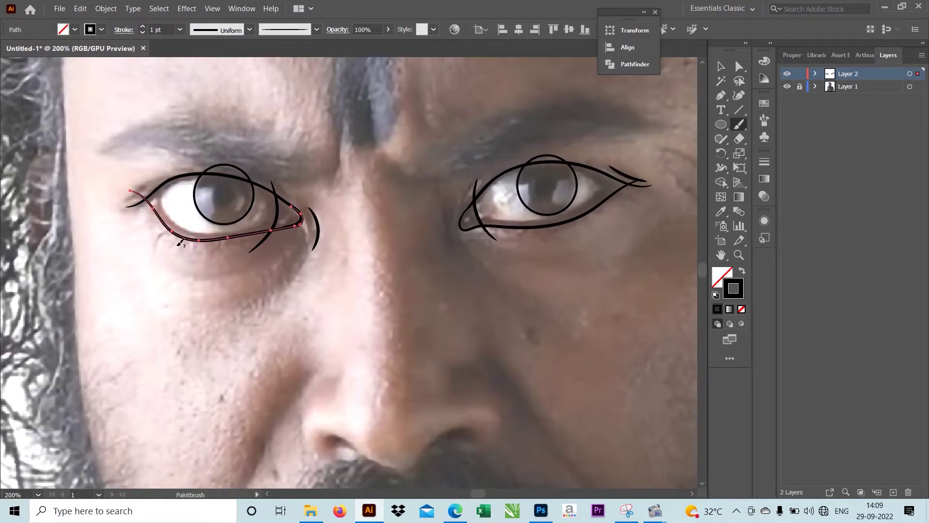
key("Delete")
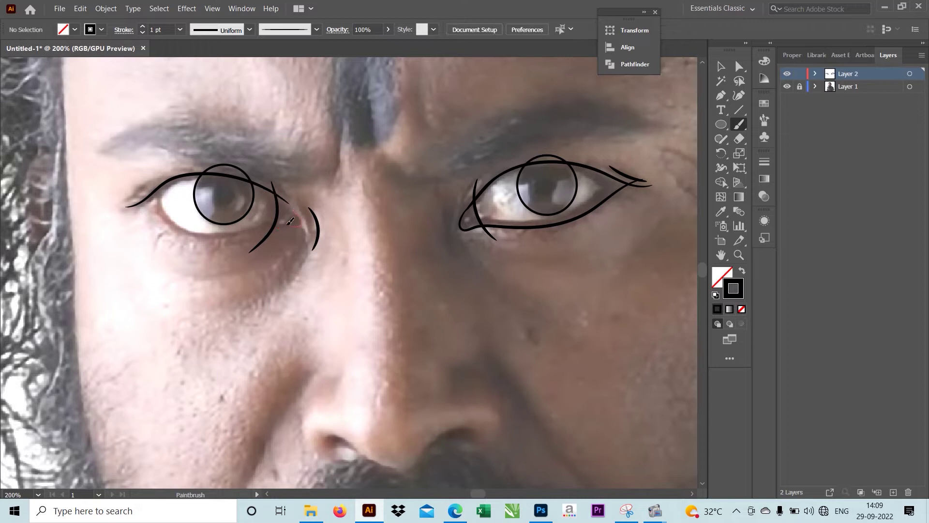
left_click_drag(136, 187, 135, 188)
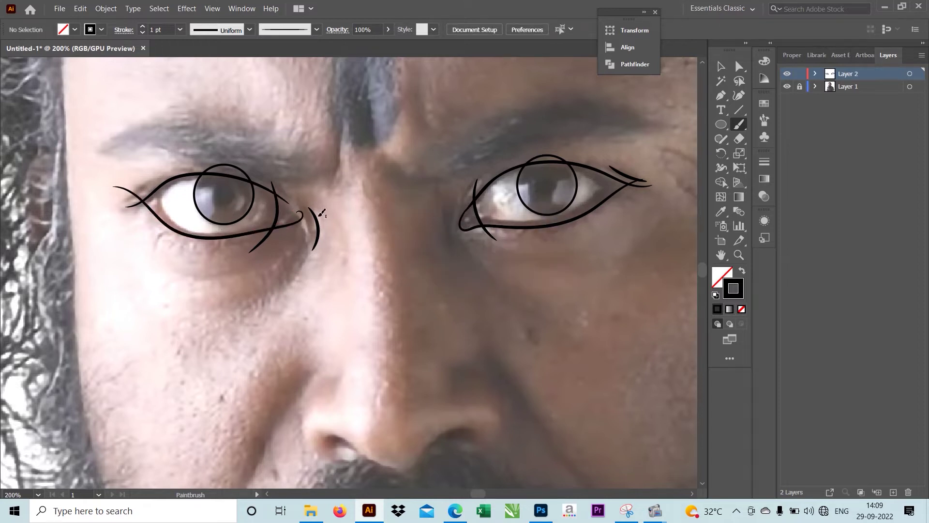
key("ctrl+z")
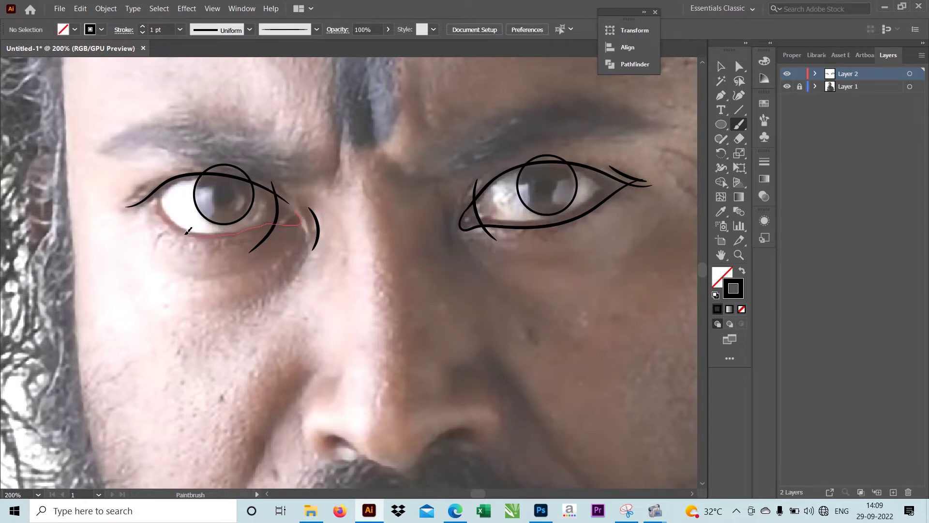
left_click_drag(135, 180, 136, 181)
key("ctrl+z")
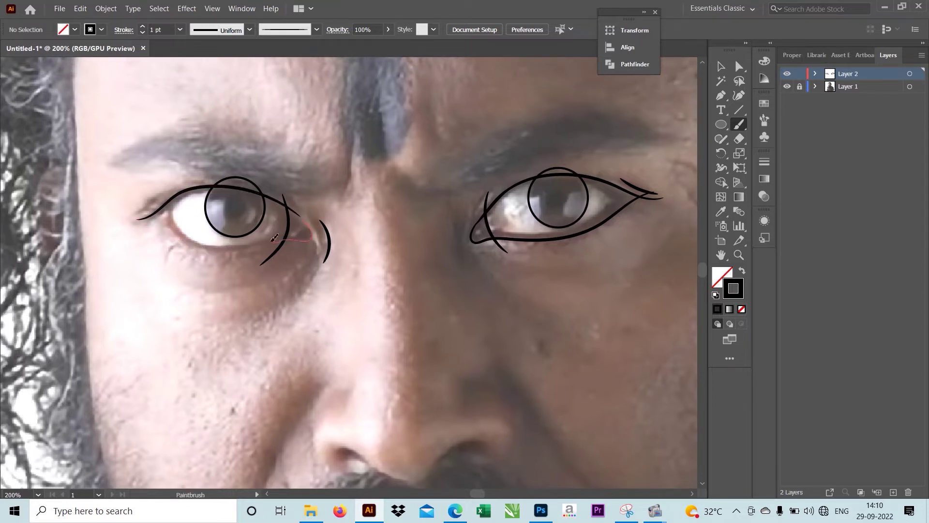
left_click_drag(141, 194, 140, 194)
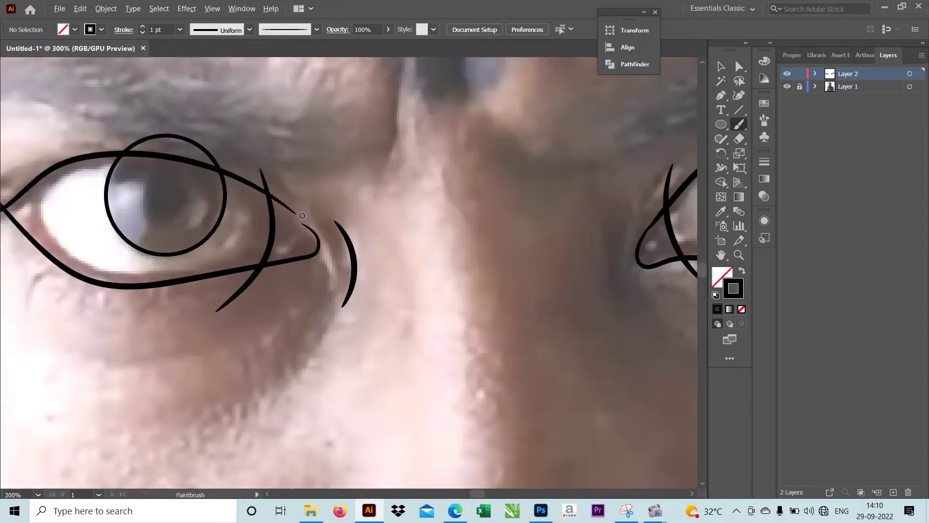
key("ctrl+z")
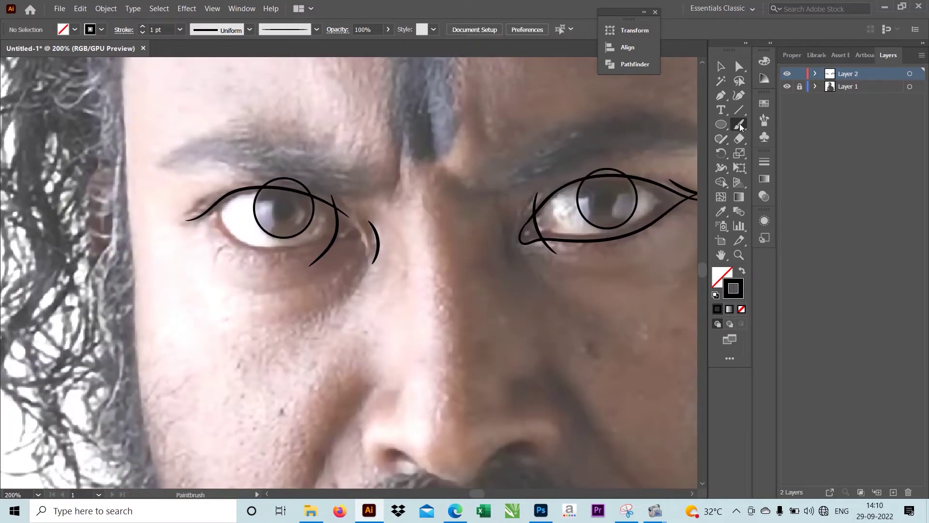
Step: Check the Paintbrush settings and redraw the left eye's lower eyelid
double_click(739, 124)
left_click(473, 326)
scroll(310, 265, "up", 1, "alt")
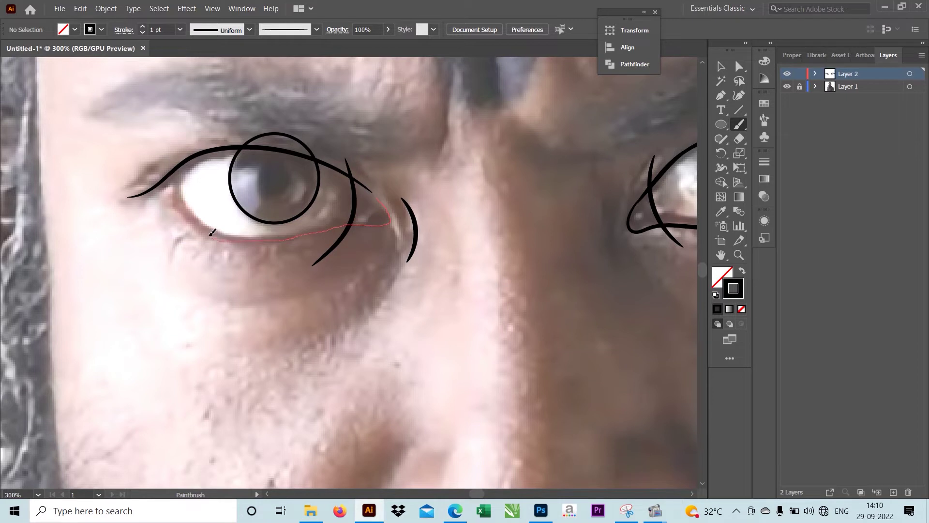
left_click_drag(171, 197, 169, 199)
scroll(389, 192, "up", 2, "alt")
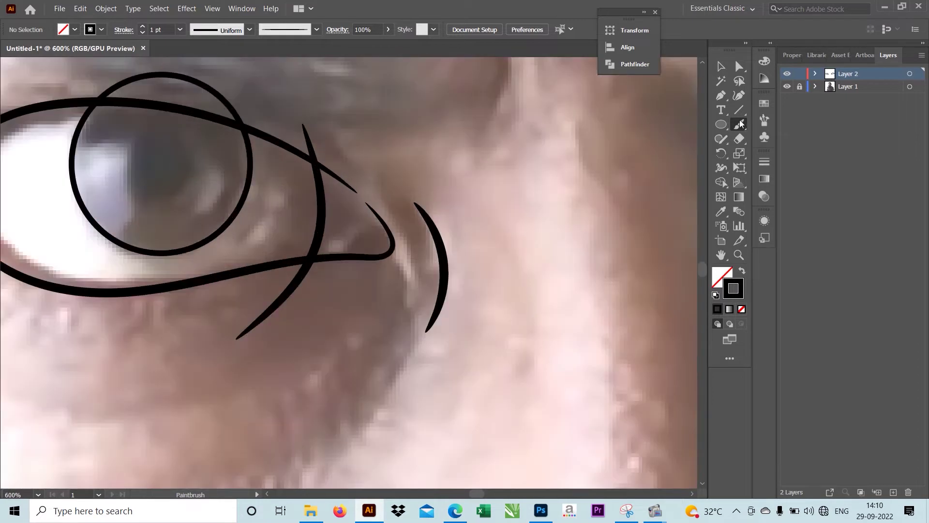
double_click(739, 124)
left_click(470, 331)
Step: Draw two under-eye arcs below the left eye and finish the eye-corner stroke
left_click_drag(395, 238, 395, 237)
scroll(392, 242, "down", 3, "alt")
scroll(387, 238, "down", 1)
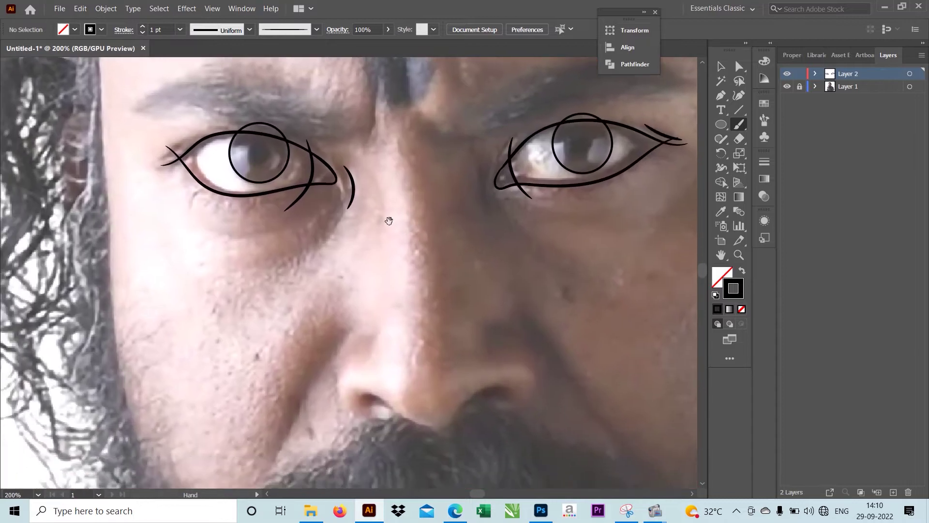
left_click_drag(198, 218, 221, 231)
left_click_drag(299, 218, 332, 198)
scroll(346, 181, "down", 1)
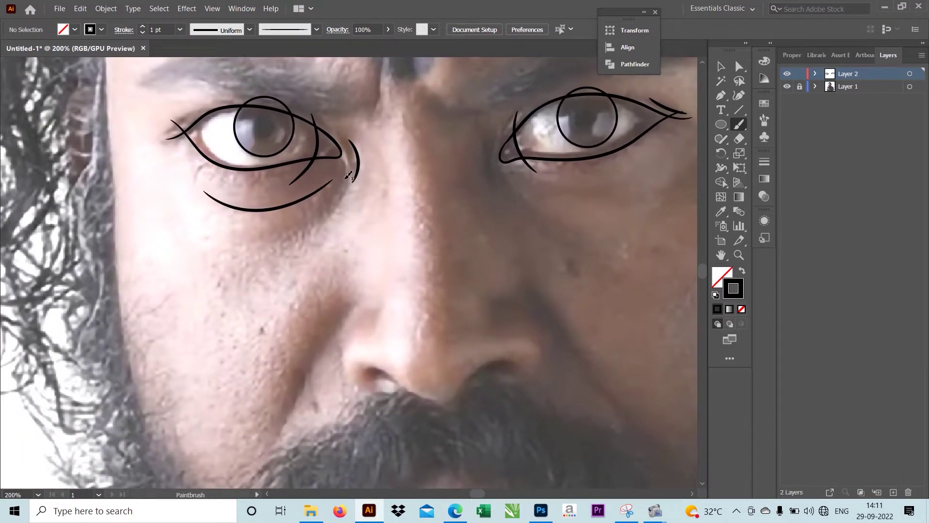
left_click_drag(257, 237, 345, 182)
scroll(345, 182, "down", 1, "alt")
scroll(178, 188, "up", 3, "alt")
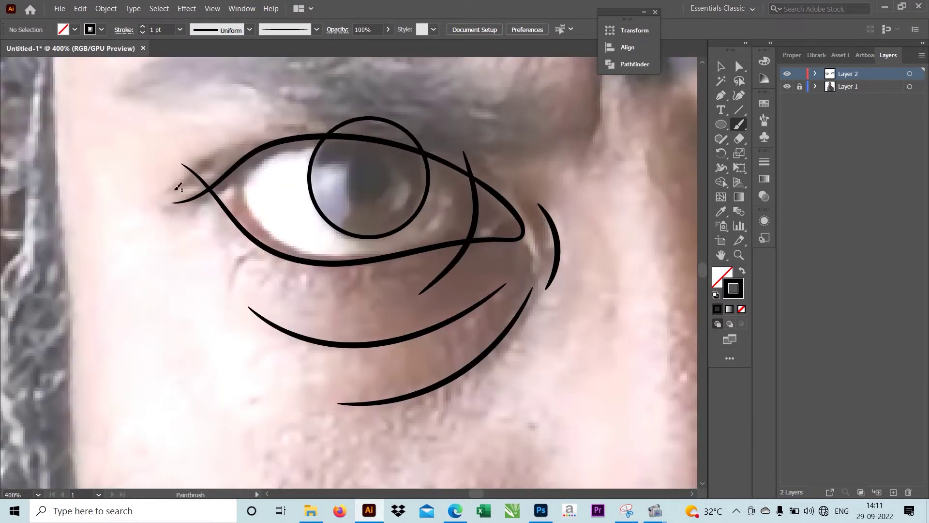
left_click_drag(246, 141, 246, 141)
scroll(246, 140, "down", 3, "alt")
scroll(412, 194, "up", 1, "alt")
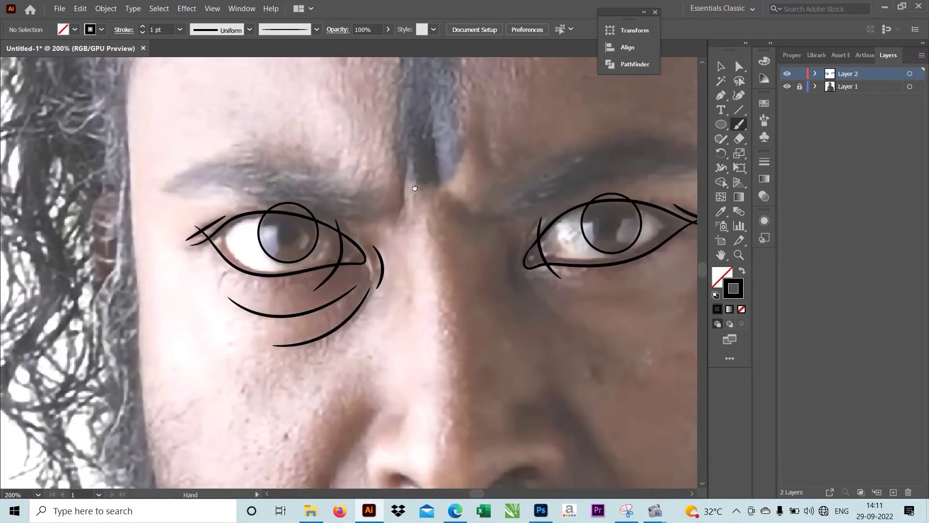
Step: Draw two vertical frown lines and a curve between the brows, plus an inner-corner line
left_click_drag(404, 163, 393, 225)
left_click_drag(436, 179, 435, 193)
left_click_drag(450, 209, 494, 224)
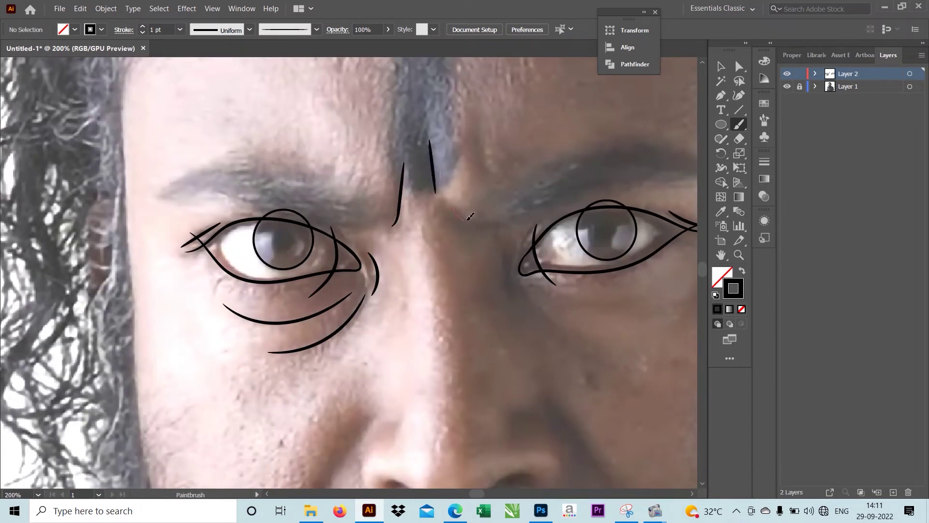
left_click_drag(511, 282, 511, 284)
scroll(511, 282, "down", 2, "alt")
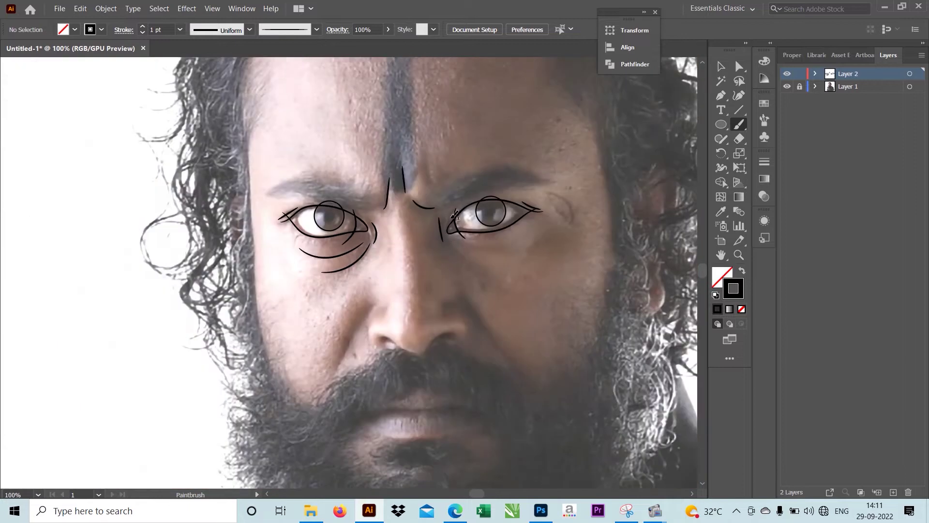
scroll(383, 200, "down", 1, "alt")
Step: Draw the creases on the right and left sides of the nose
scroll(382, 200, "up", 3, "alt")
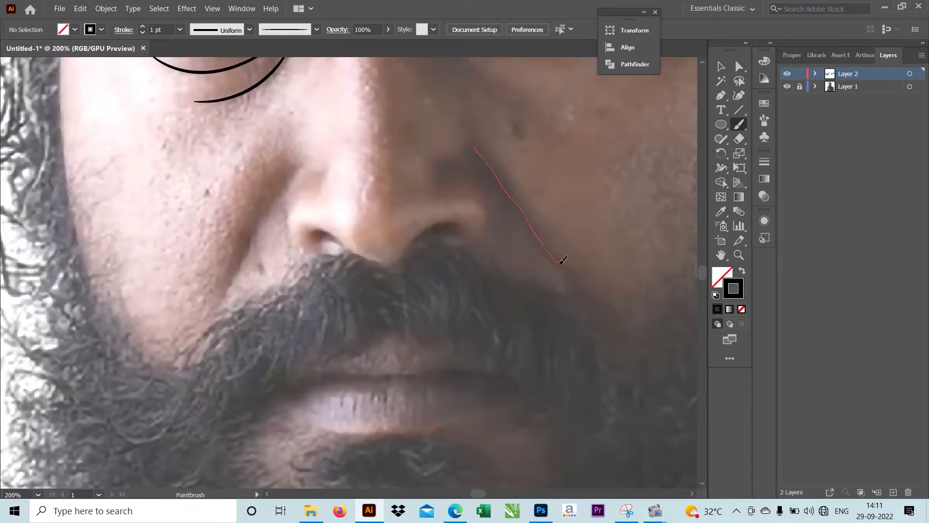
left_click_drag(559, 262, 572, 285)
left_click_drag(231, 276, 224, 296)
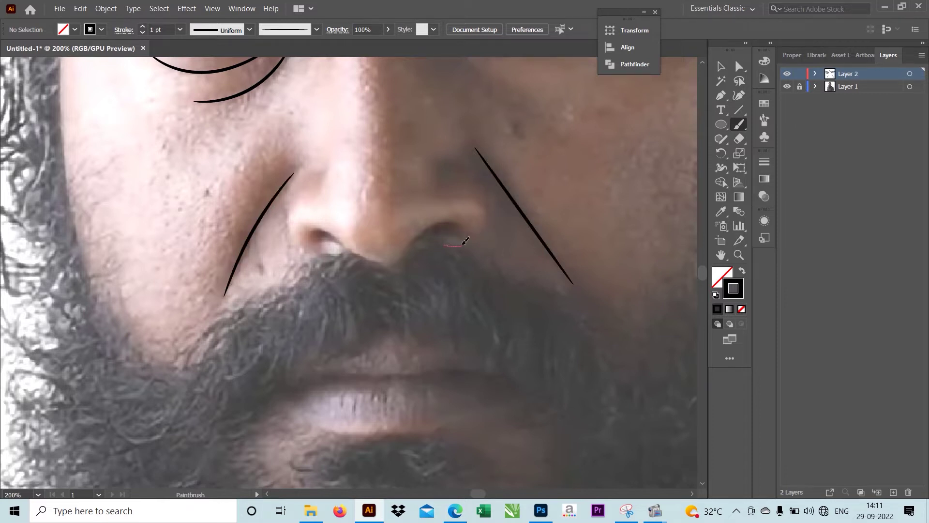
Step: Outline both nostril wings and trace the base of the nose between them
left_click_drag(458, 157, 456, 159)
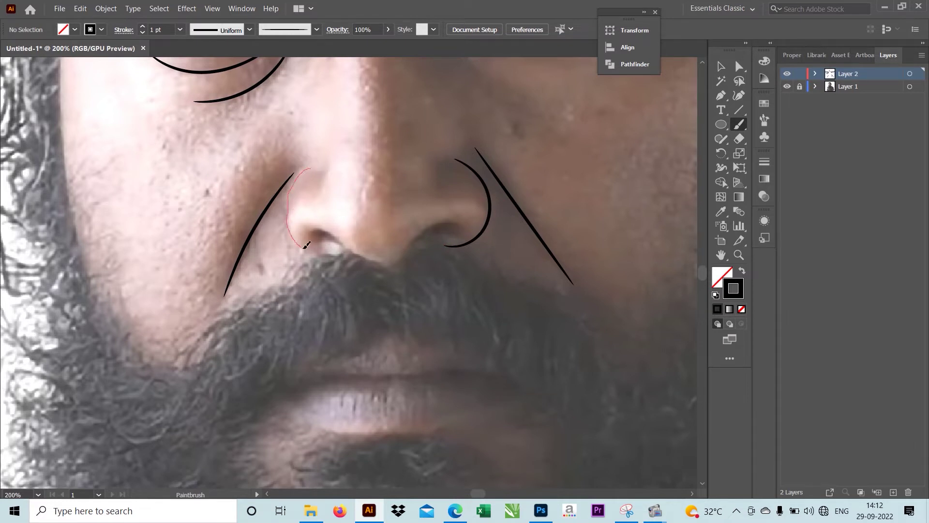
left_click_drag(306, 246, 305, 248)
scroll(417, 234, "up", 1)
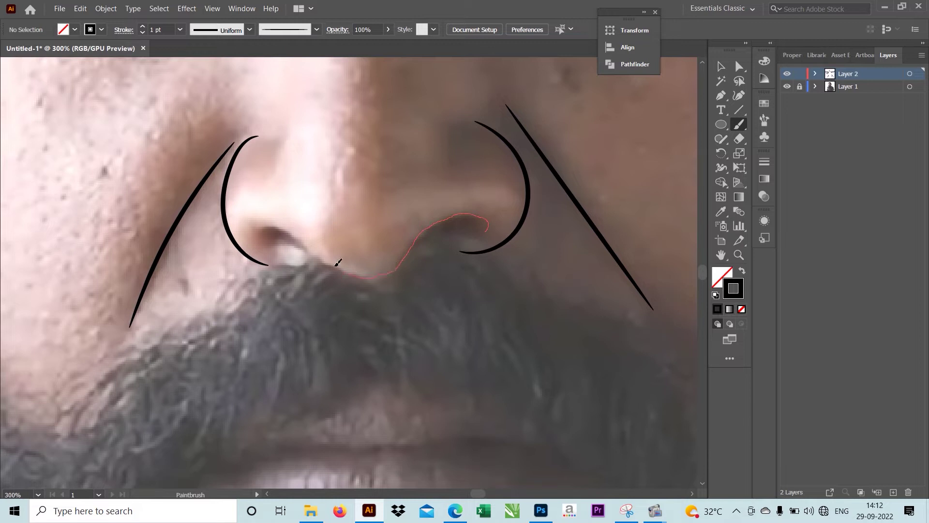
left_click_drag(261, 236, 261, 236)
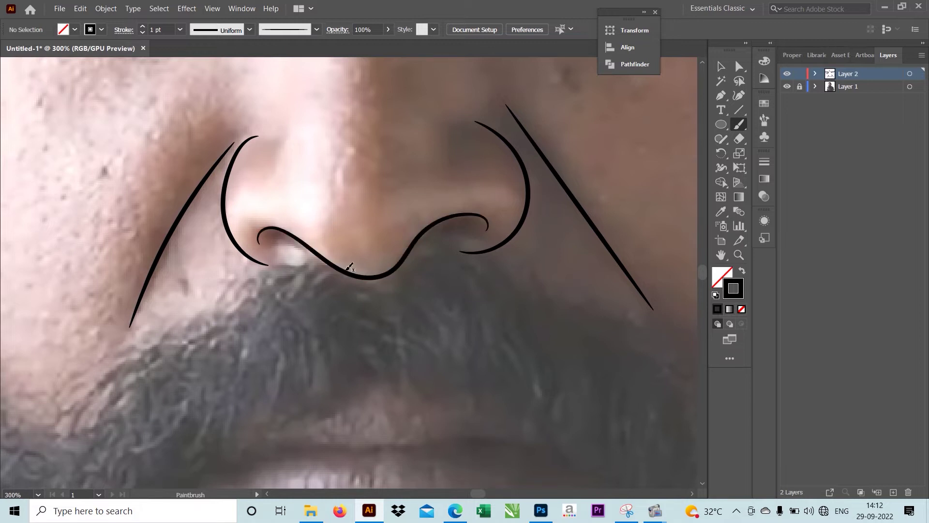
scroll(339, 232, "down", 5)
scroll(388, 220, "up", 4)
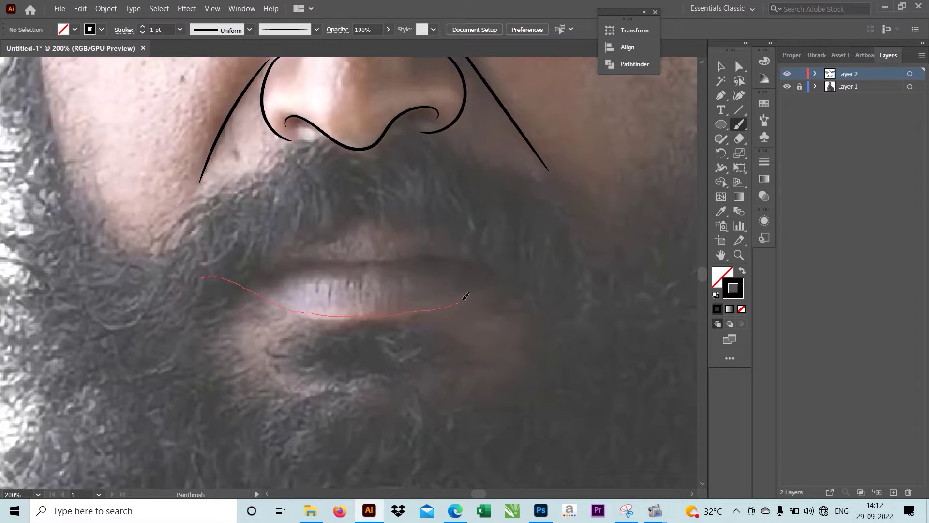
Step: Draw the lower lip curve, undo a stray stroke, and confirm the smooth brush settings
left_click_drag(549, 250, 563, 254)
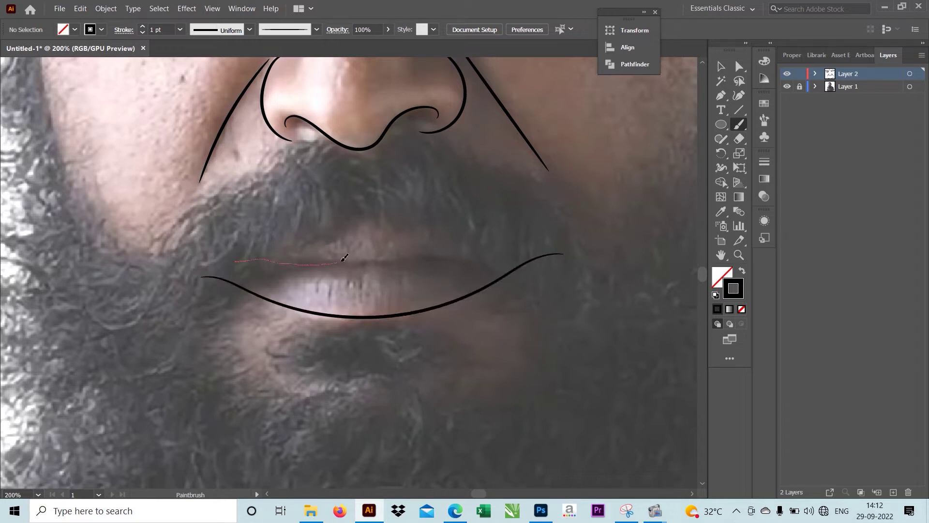
left_click_drag(426, 255, 426, 254)
key("ctrl+z")
key("Return")
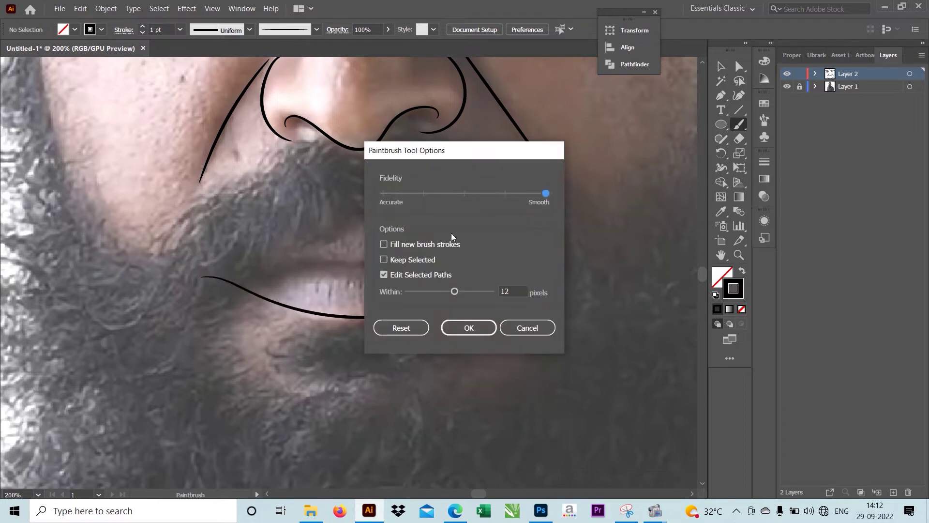
key("Escape")
Step: Draw the line where the lips meet and the upper lip contour, then zoom out to review
scroll(484, 264, "up", 2)
left_click_drag(503, 264, 431, 262)
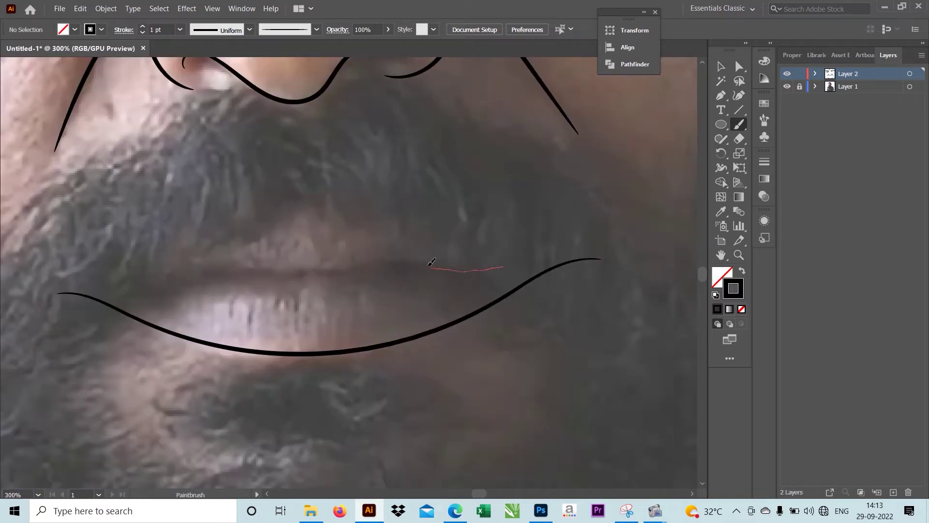
left_click_drag(156, 259, 155, 260)
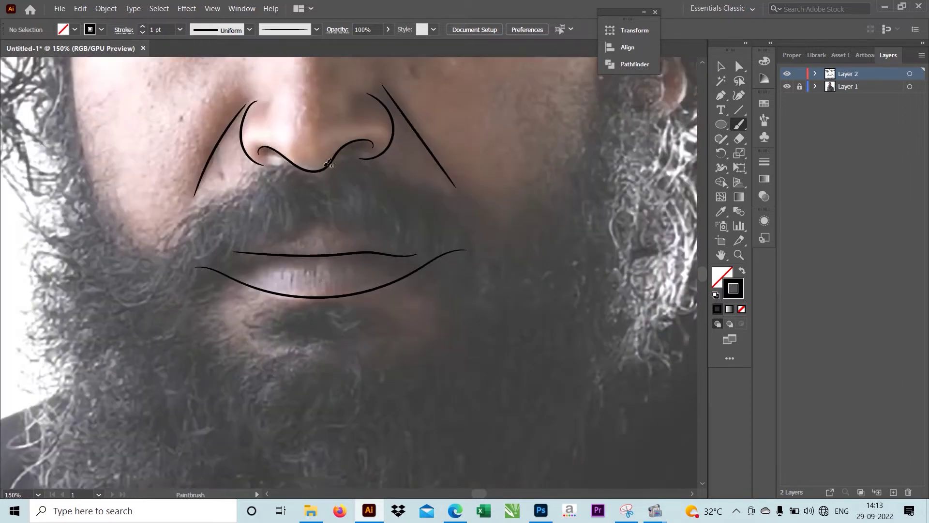
left_click_drag(312, 225, 369, 245)
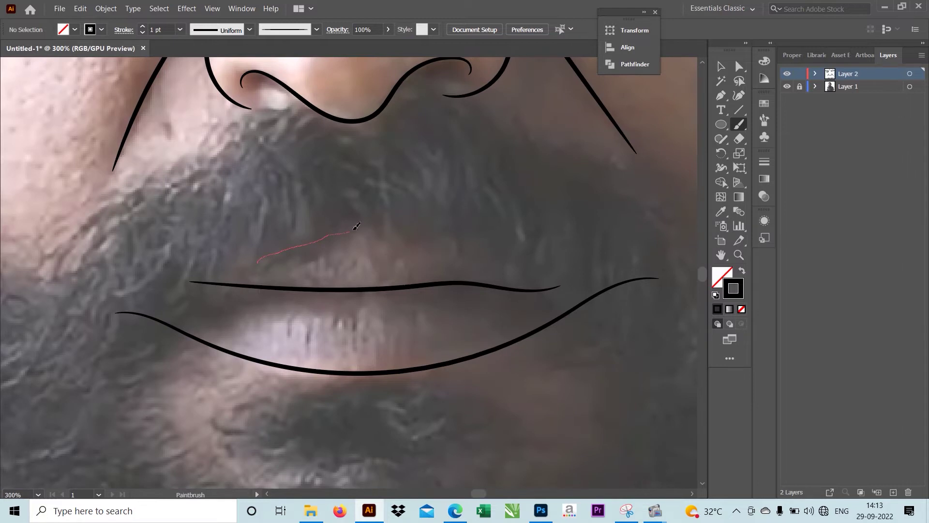
left_click_drag(517, 253, 549, 267)
key("ctrl+minus")
key("ctrl+minus")
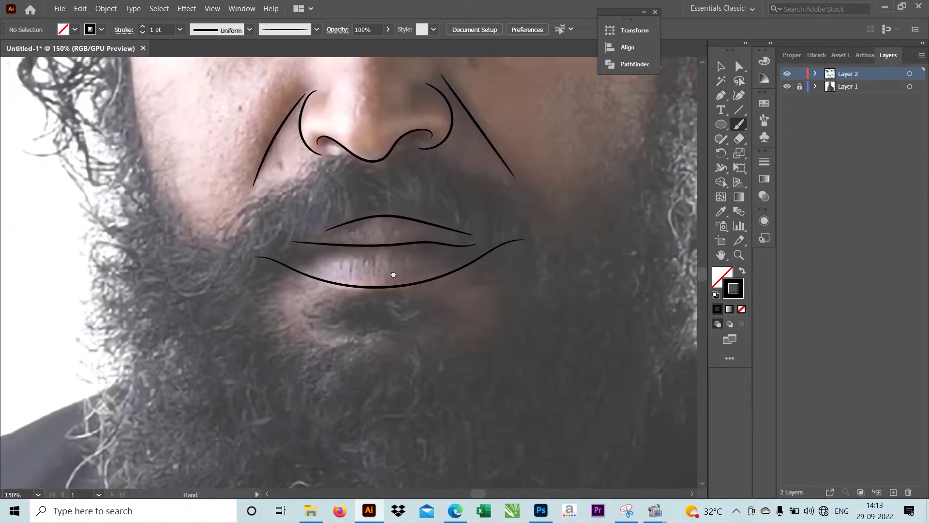
left_click_drag(456, 188, 412, 300)
scroll(392, 326, "up", 10)
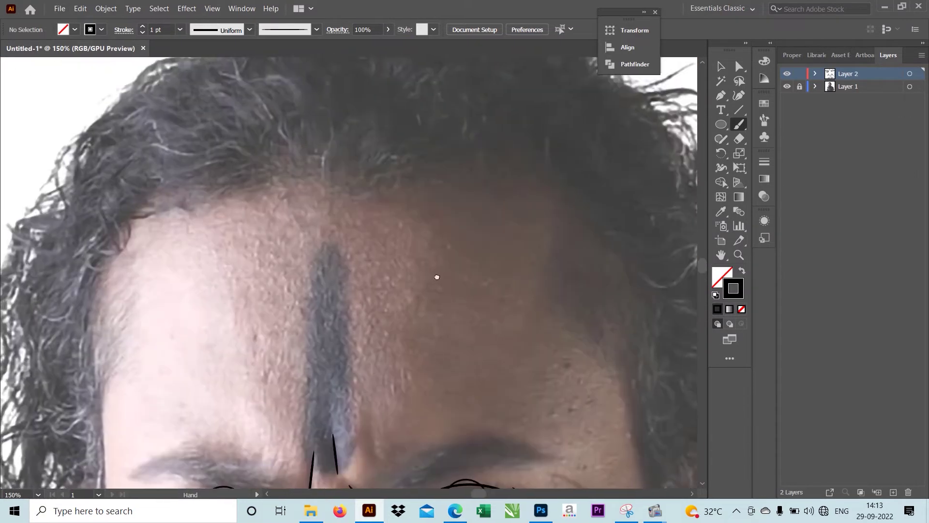
scroll(438, 251, "down", 12)
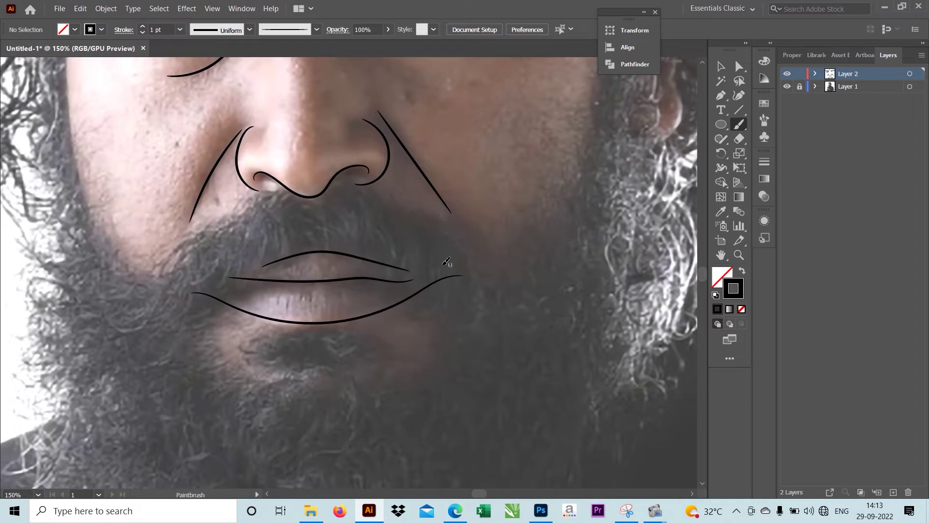
key("ctrl+minus")
key("ctrl+minus")
key("ctrl+plus")
key("ctrl+plus")
key("ctrl+plus")
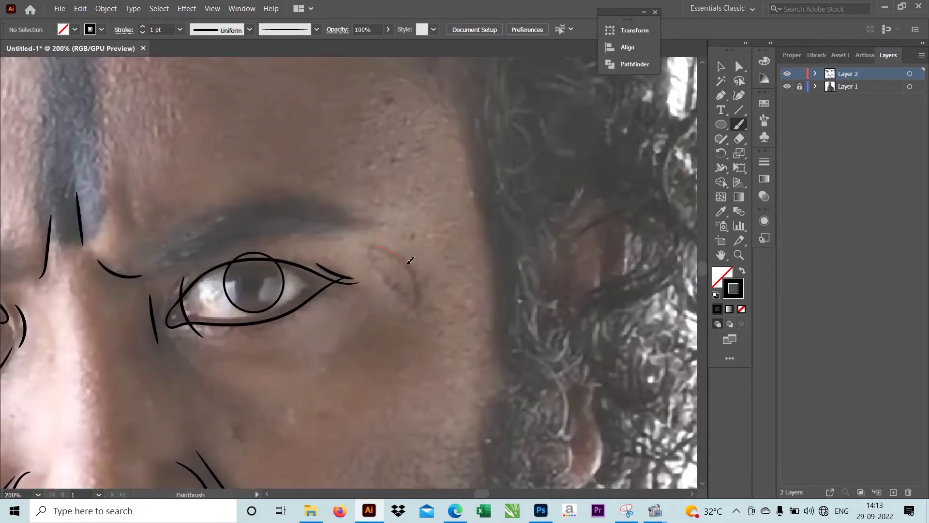
Step: Draw crow's-feet creases beside and under the right eye and on the right cheek
left_click_drag(410, 260, 417, 310)
left_click_drag(389, 274, 401, 289)
key("ctrl+minus")
key("ctrl+minus")
key("ctrl+minus")
key("ctrl+plus")
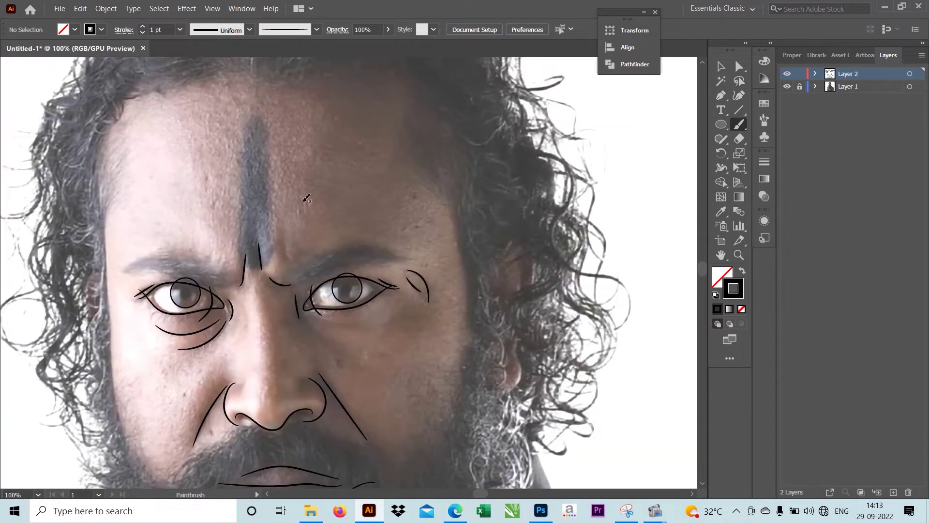
left_click_drag(294, 390, 335, 294)
key("ctrl+plus")
key("ctrl+plus")
left_click_drag(265, 226, 277, 224)
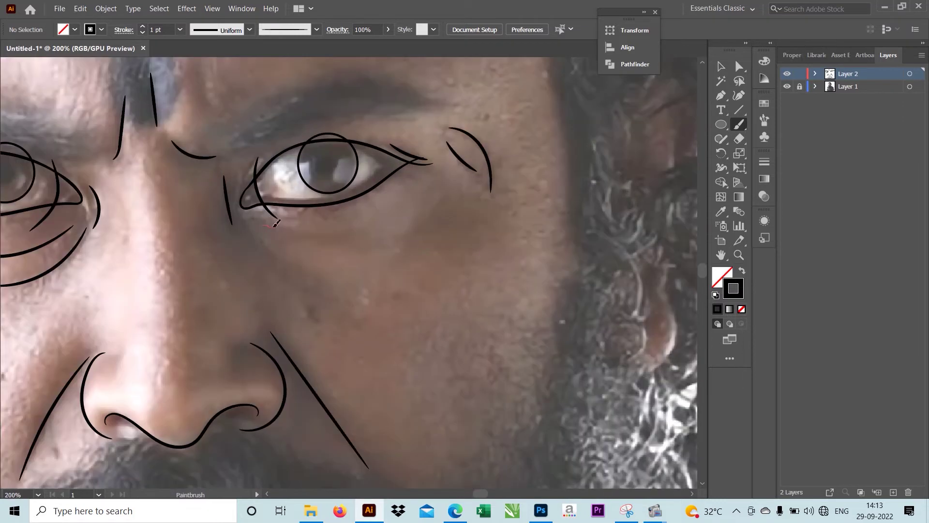
left_click_drag(445, 195, 449, 196)
key("ctrl+z")
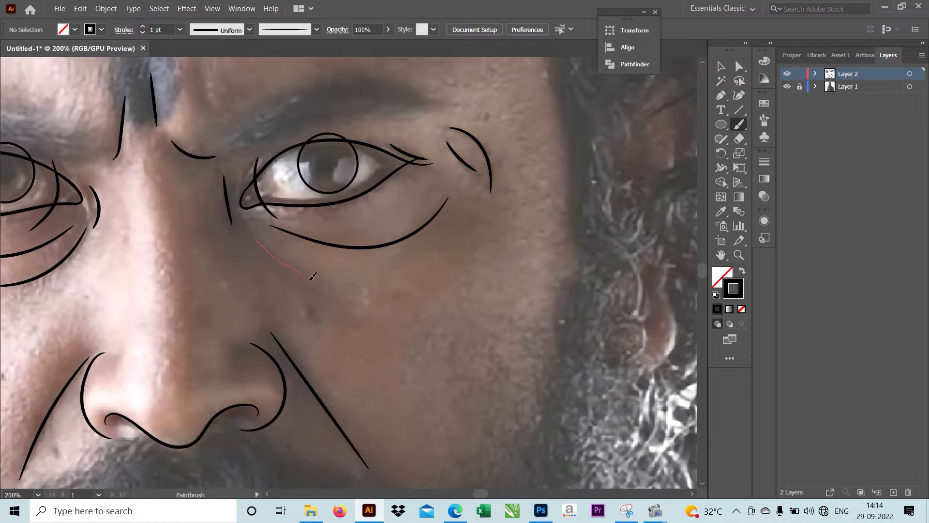
left_click_drag(313, 276, 312, 276)
Step: Outline the right ear, redoing the first ear stroke
key("ctrl+0")
key("ctrl+plus")
key("ctrl+plus")
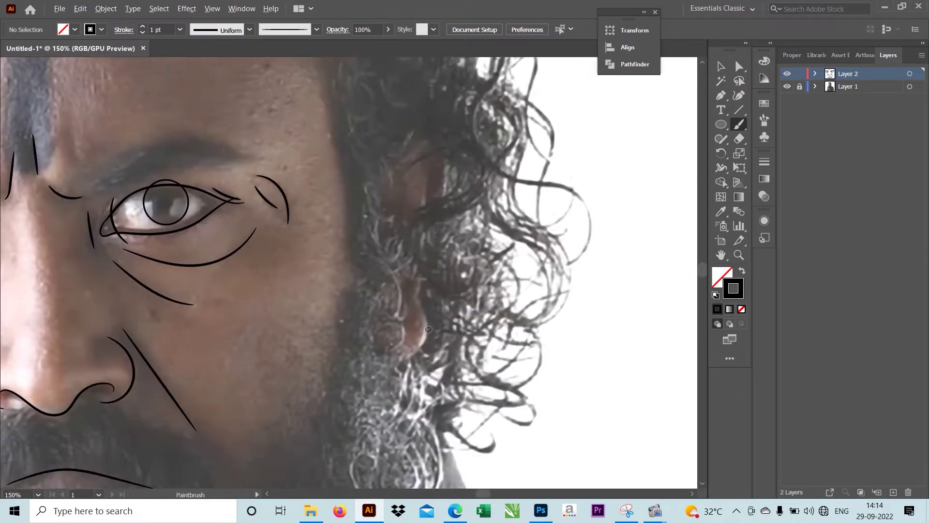
key("ctrl+plus")
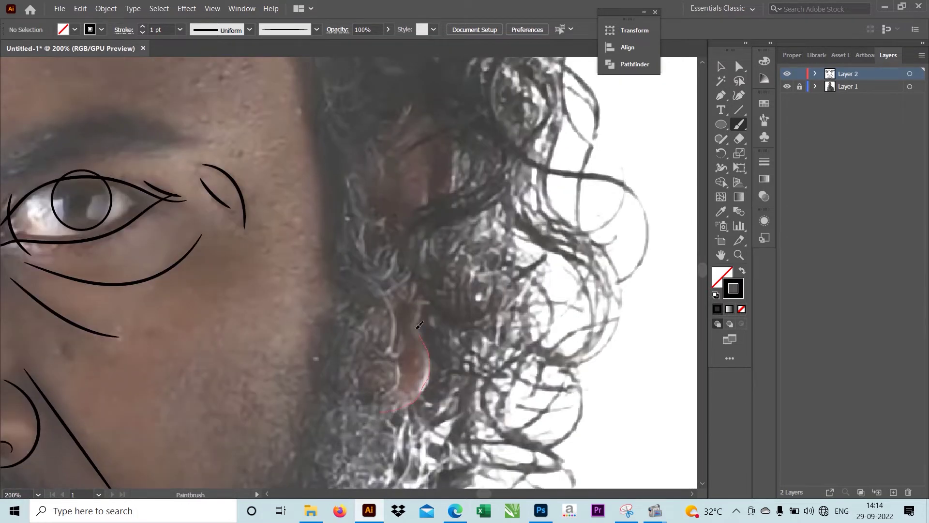
left_click_drag(419, 325, 419, 322)
key("ctrl+z")
left_click_drag(377, 415, 393, 405)
left_click_drag(430, 289, 428, 283)
scroll(434, 300, "up", 3)
scroll(439, 318, "up", 1)
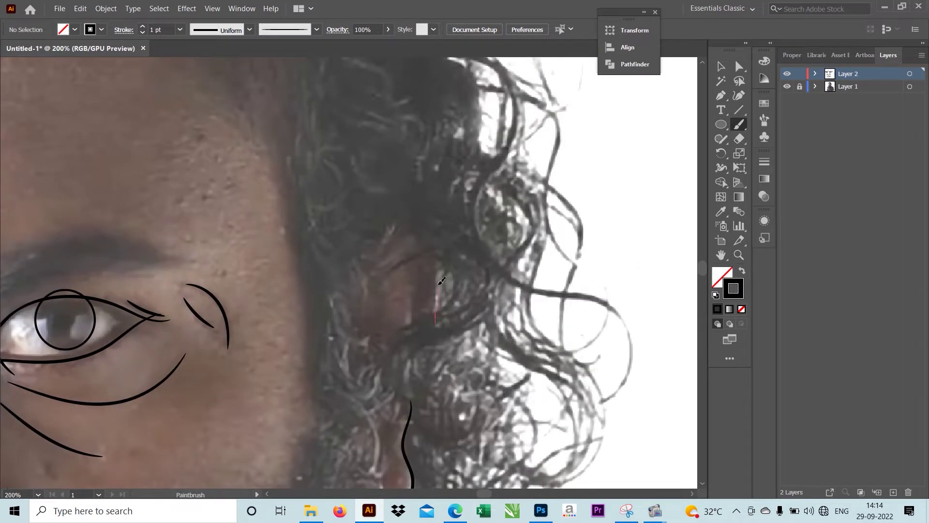
scroll(438, 237, "down", 2)
Step: Add two short temple strokes above the ear near the hairline
mouse_move(438, 236)
left_mouse_down()
mouse_move(428, 235)
mouse_move(452, 269)
left_mouse_up()
scroll(452, 269, "up", 1)
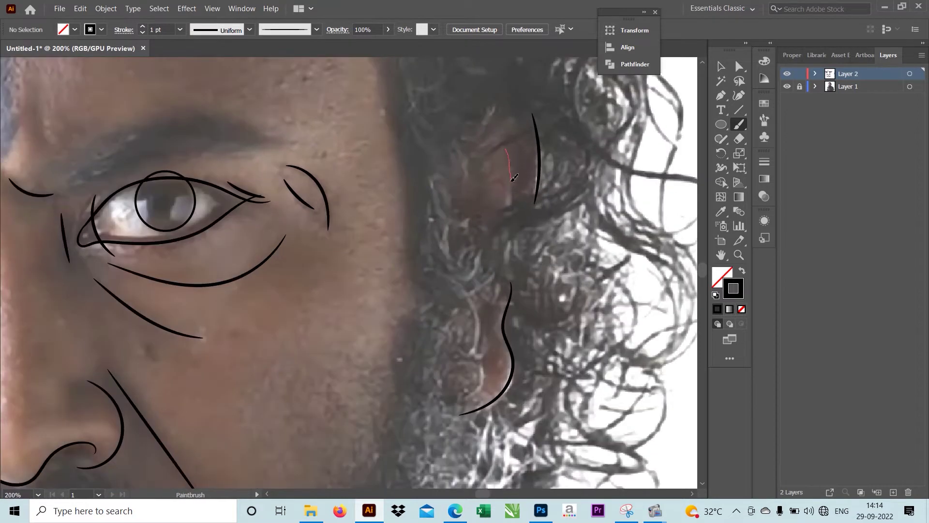
left_click_drag(514, 178, 515, 180)
scroll(513, 194, "down", 3)
scroll(509, 310, "up", 3)
left_click_drag(508, 310, 509, 311)
scroll(493, 330, "down", 2)
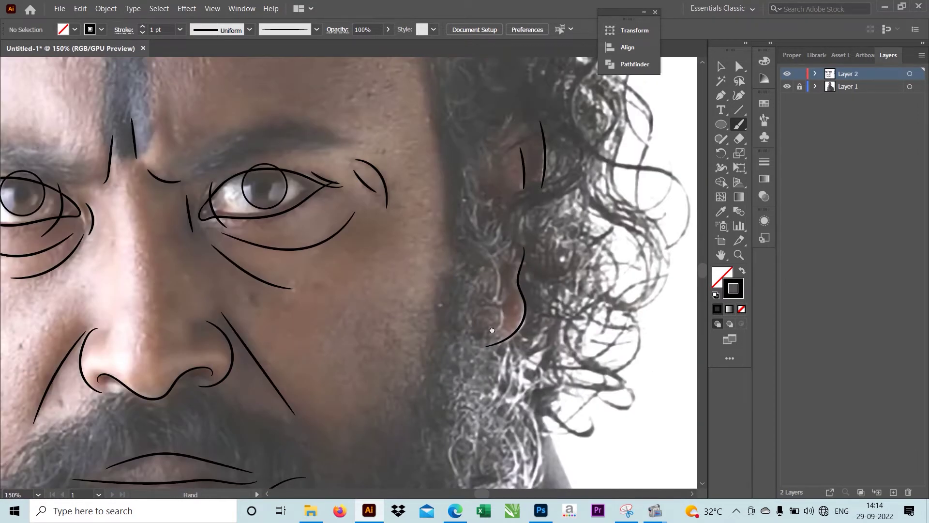
scroll(492, 331, "down", 5)
scroll(439, 349, "down", 3)
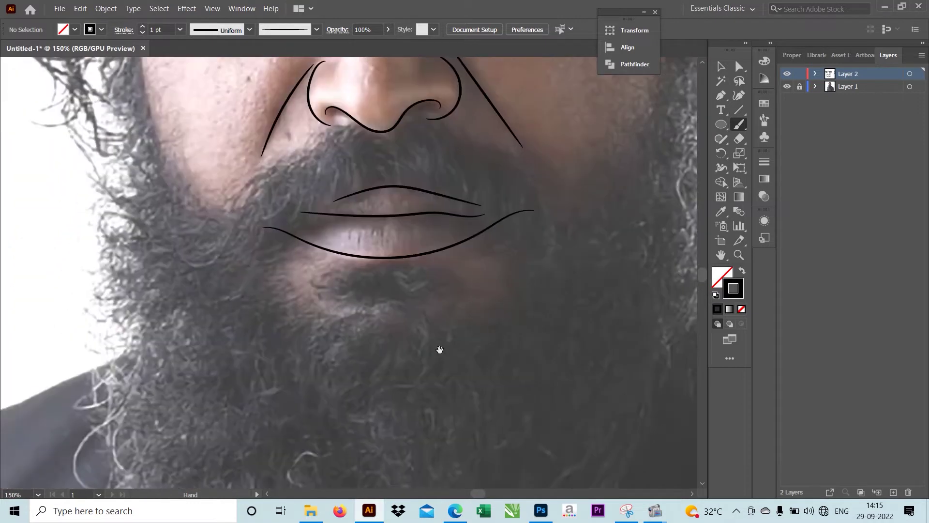
scroll(439, 350, "down", 3)
scroll(384, 246, "up", 1)
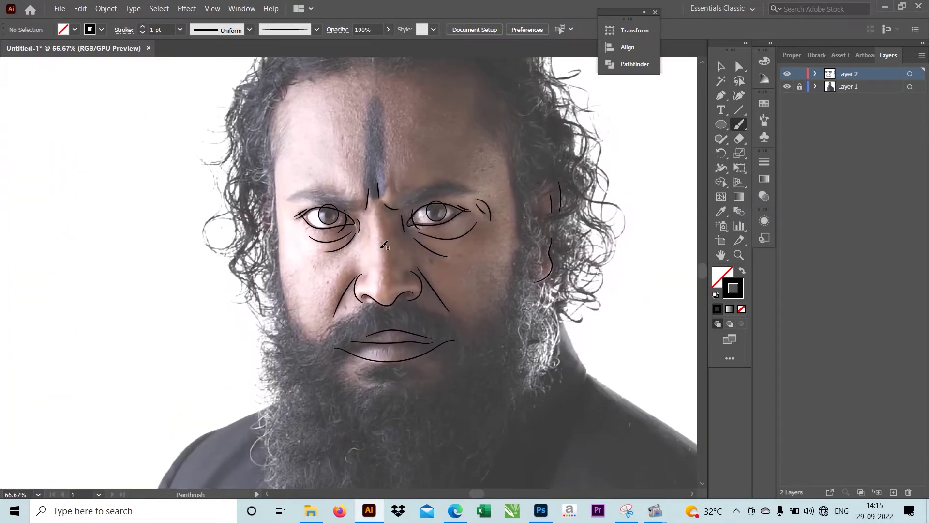
Step: Switch to the Pencil with black fill and draw the first black moustache shape
scroll(384, 246, "up", 1)
scroll(384, 246, "down", 1)
key("l")
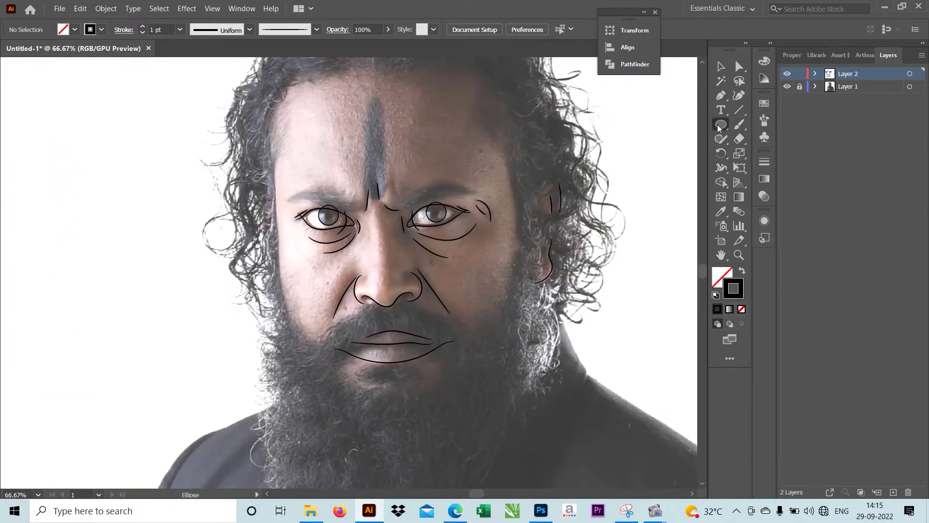
left_click(719, 139)
scroll(375, 305, "up", 2)
scroll(376, 305, "up", 1)
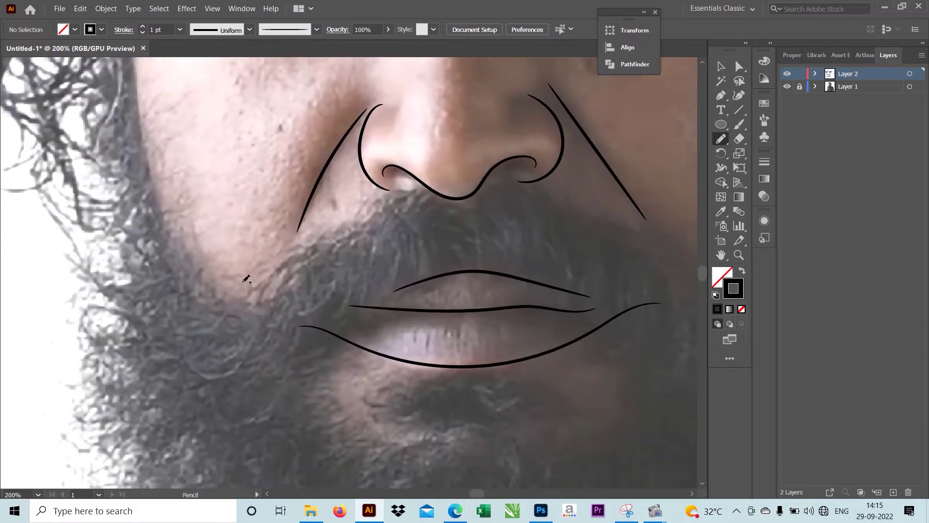
key("shift+x")
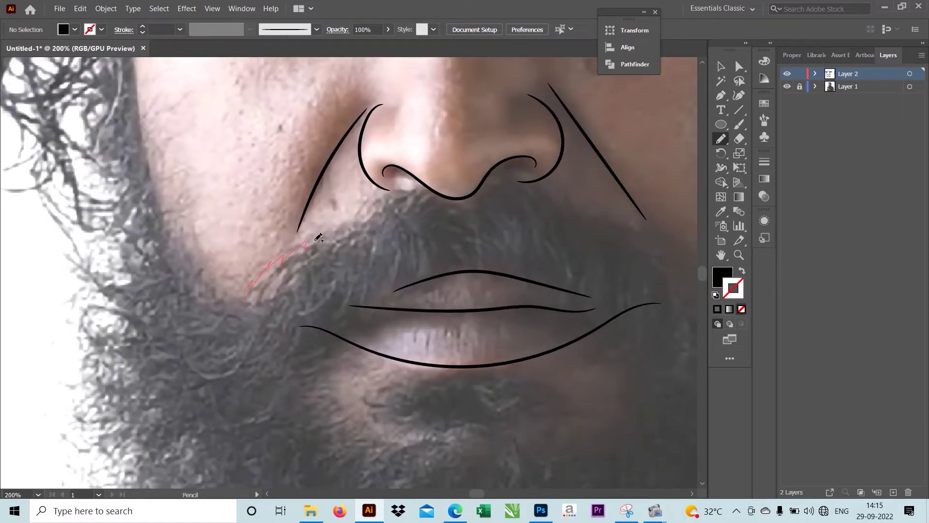
mouse_move(429, 194)
left_mouse_down()
mouse_move(245, 296)
mouse_move(140, 339)
left_mouse_up()
Step: Check the Pencil options and trace the right half of the moustache below the nose
double_click(721, 139)
key("Return")
scroll(335, 252, "right", 2)
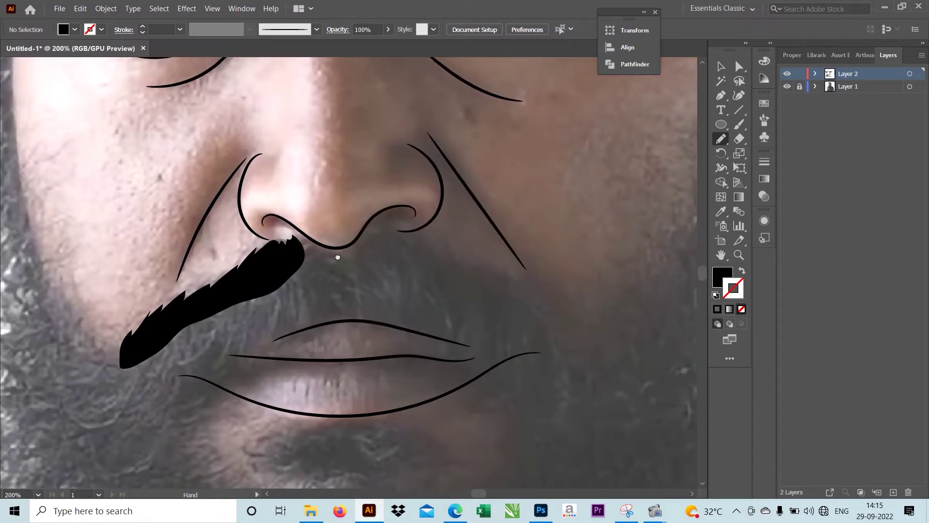
left_click_drag(298, 235, 319, 241)
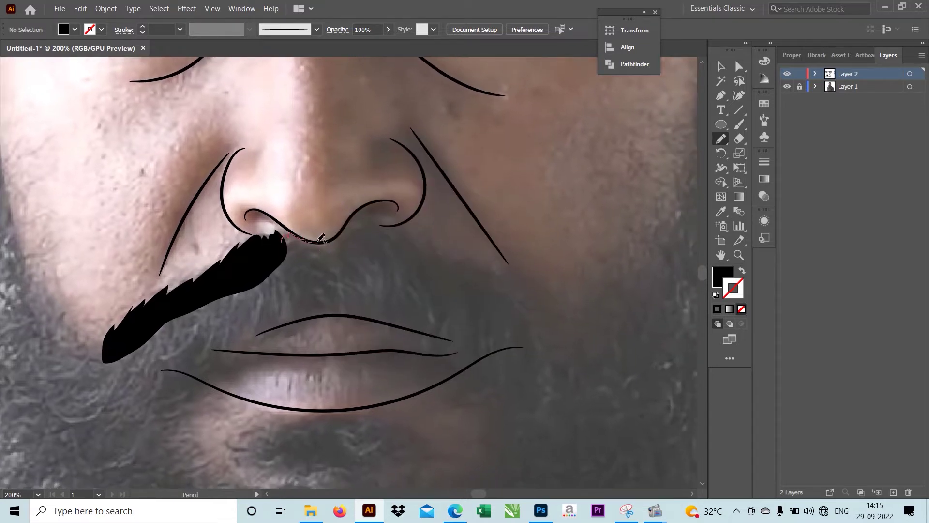
mouse_move(362, 216)
left_mouse_down()
mouse_move(489, 272)
mouse_move(472, 304)
mouse_move(291, 247)
left_mouse_up()
scroll(310, 262, "down", 2)
scroll(310, 261, "down", 2)
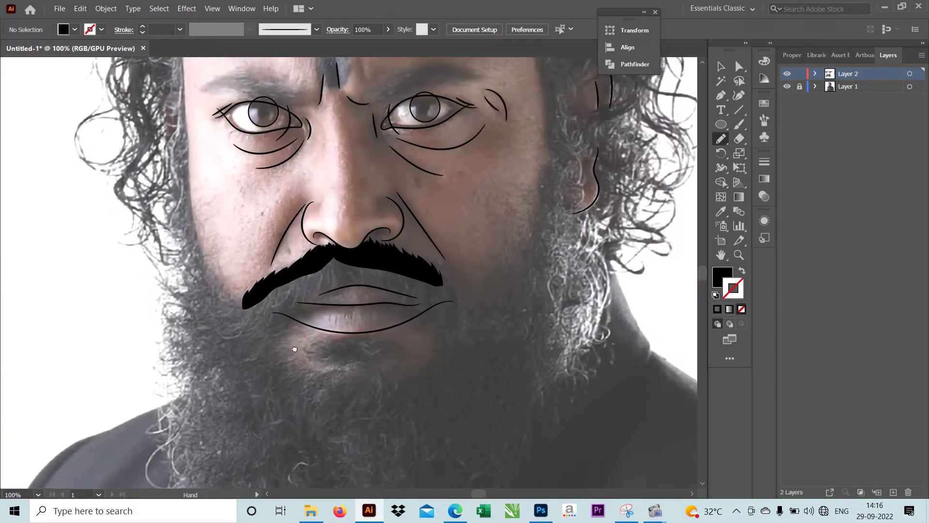
scroll(377, 254, "up", 4)
scroll(377, 255, "right", 1)
Step: Outline the left moustache half and extend its drooping ends past the lower lip
mouse_move(278, 301)
left_mouse_down()
mouse_move(341, 246)
mouse_move(266, 309)
left_mouse_up()
mouse_move(377, 244)
left_mouse_down()
mouse_move(225, 288)
mouse_move(234, 272)
mouse_move(257, 267)
mouse_move(250, 208)
mouse_move(221, 273)
left_mouse_up()
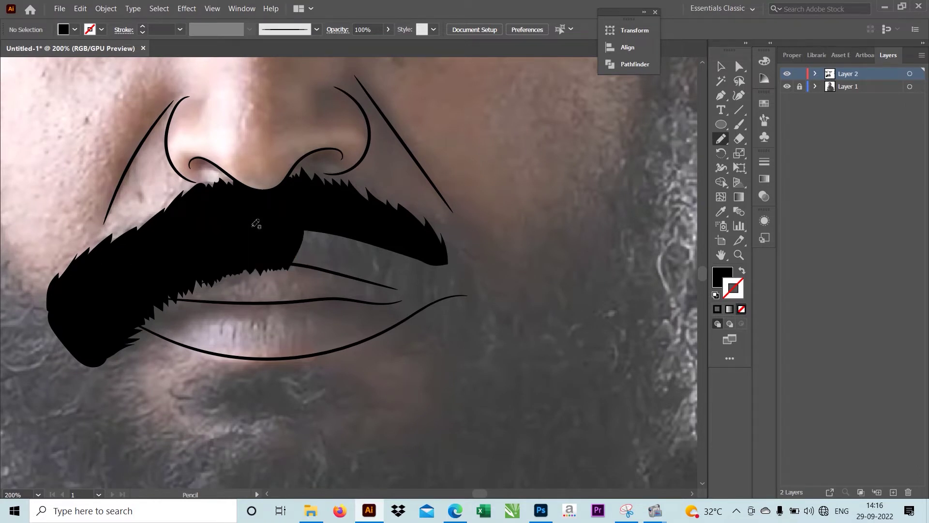
mouse_move(289, 263)
left_mouse_down()
mouse_move(203, 249)
mouse_move(227, 255)
mouse_move(208, 228)
mouse_move(255, 228)
mouse_move(303, 263)
mouse_move(331, 323)
mouse_move(345, 217)
left_mouse_up()
scroll(213, 218, "down", 1)
scroll(271, 237, "up", 1)
scroll(310, 246, "down", 2)
scroll(276, 203, "up", 2)
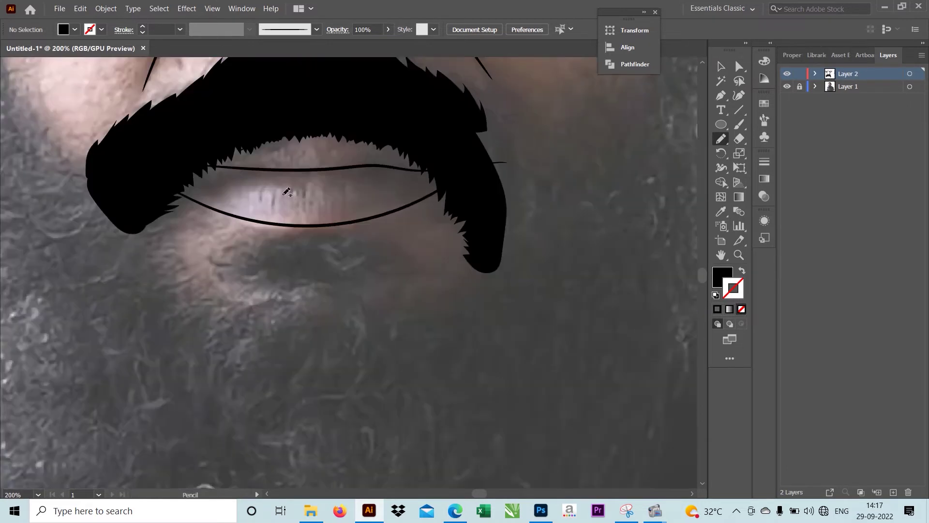
left_click_drag(247, 214, 262, 229)
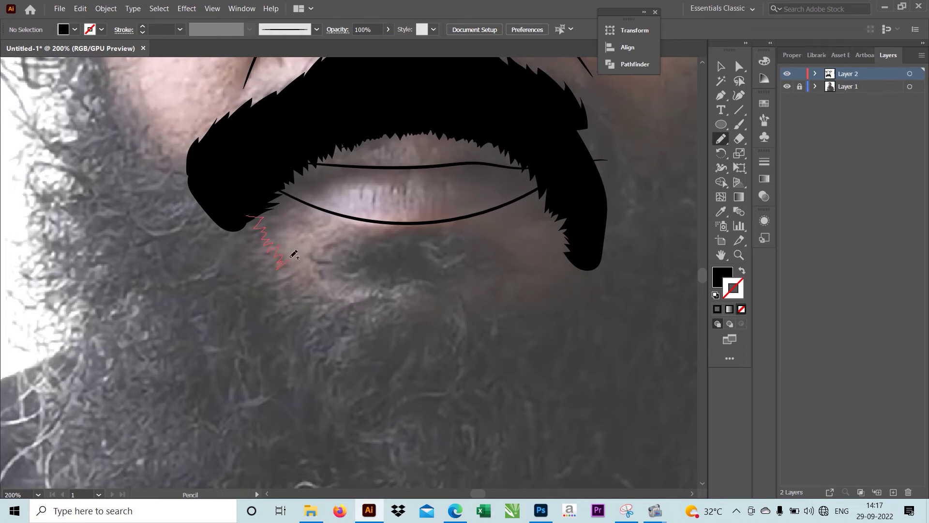
left_click_drag(312, 250, 241, 228)
Step: Set Layer 2's colour to Blue in Layer Options
double_click(864, 77)
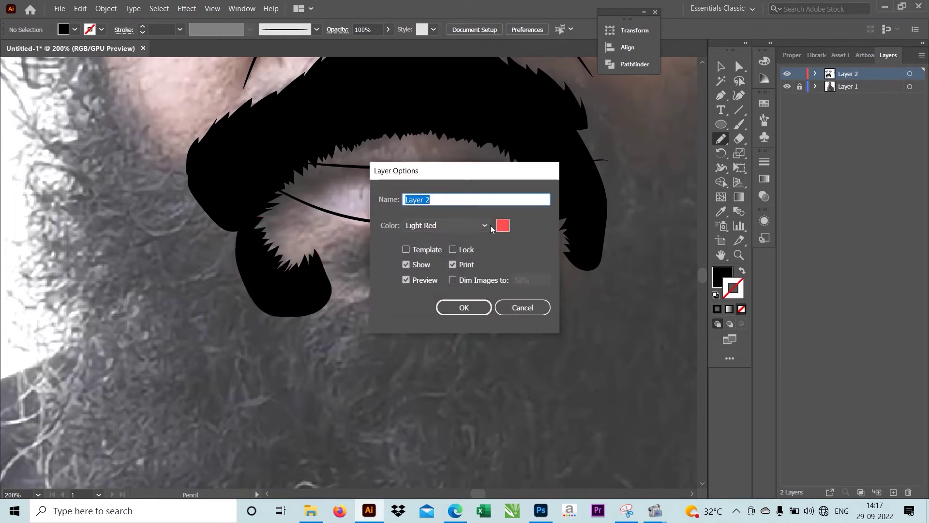
left_click(503, 225)
left_click(398, 238)
left_click(349, 344)
left_click(463, 308)
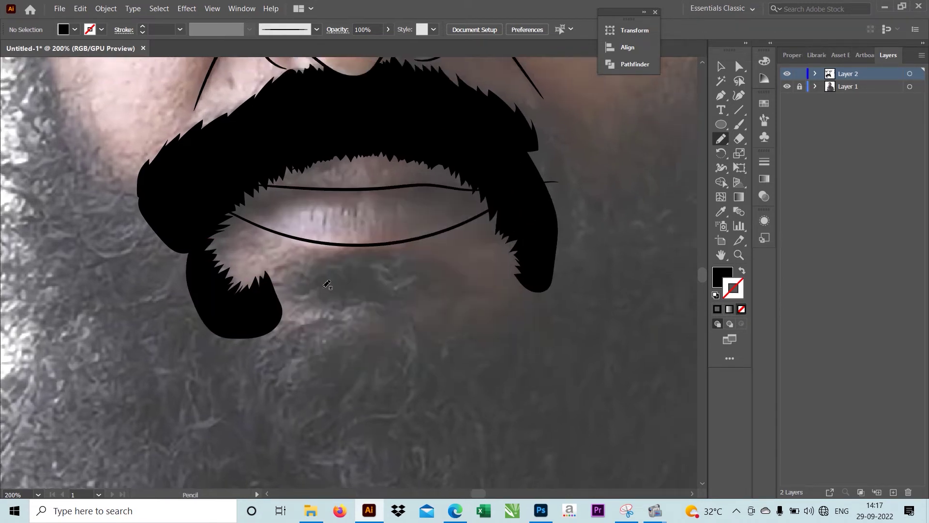
Step: Draw black beard fill under the lower lip, undoing an unwanted lower-right lobe
scroll(325, 278, "up", 2, "alt")
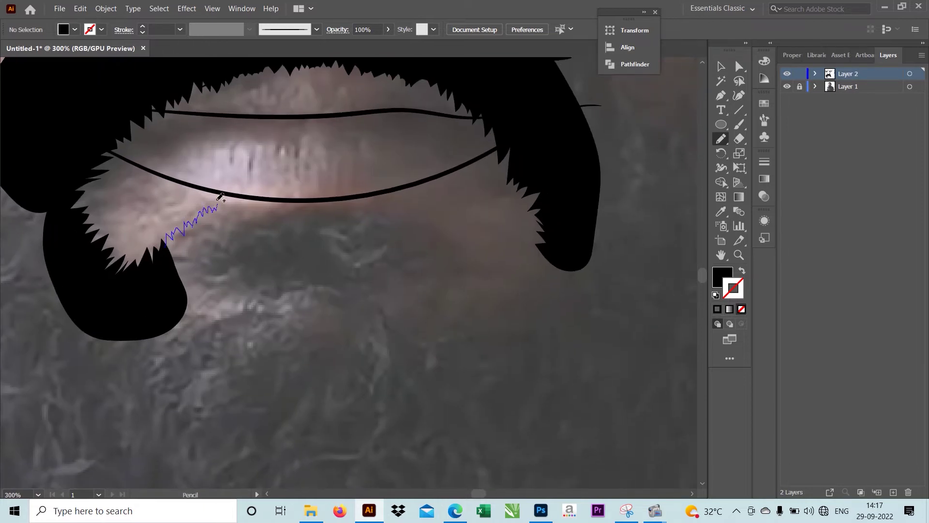
left_click_drag(290, 248, 266, 232)
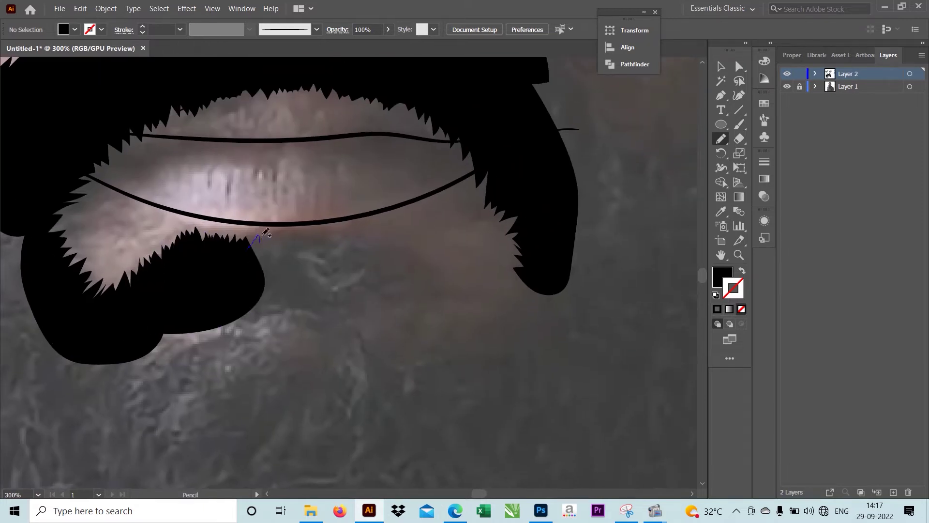
mouse_move(343, 240)
left_mouse_down()
mouse_move(257, 205)
mouse_move(242, 227)
left_mouse_up()
scroll(349, 232, "down", 1)
scroll(310, 232, "up", 1)
left_click_drag(308, 253, 312, 235)
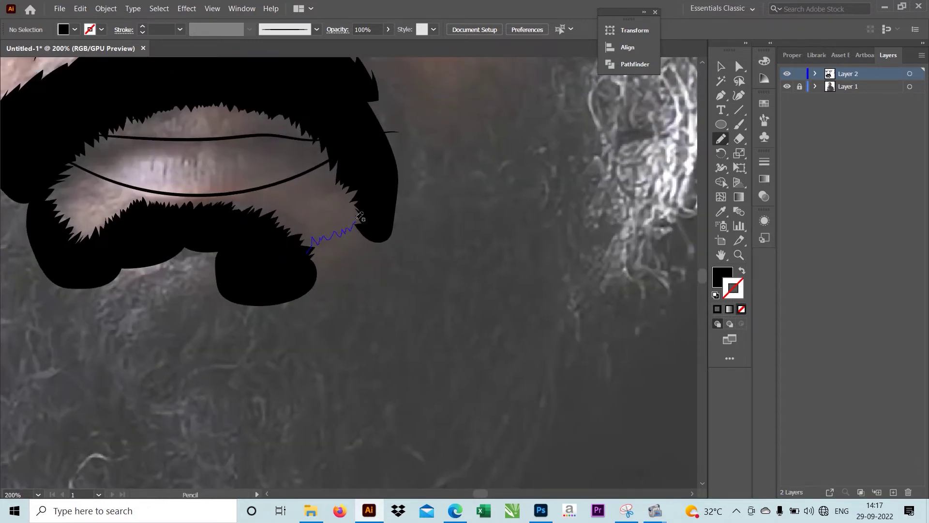
left_click_drag(360, 217, 357, 239)
scroll(369, 266, "down", 3)
scroll(440, 245, "up", 3)
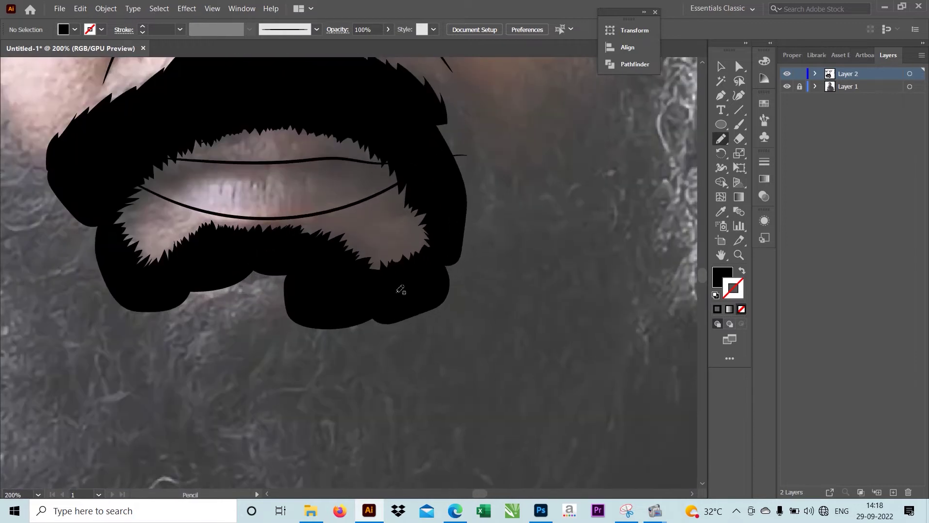
key("ctrl+z")
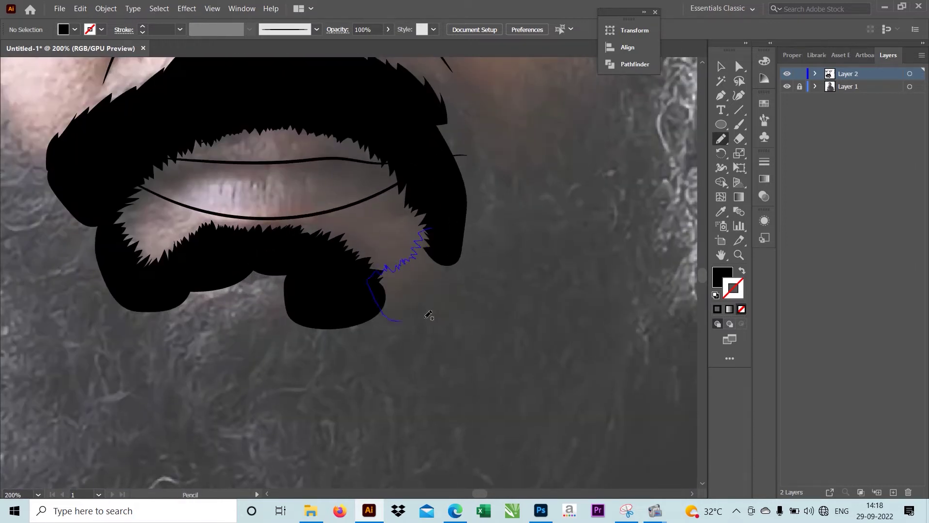
Step: Redraw the lower-right beard shape and extend the black fill up the left jaw and cheek
left_click_drag(429, 315, 442, 254)
scroll(523, 218, "down", 2)
scroll(384, 312, "down", 2)
scroll(381, 259, "up", 2)
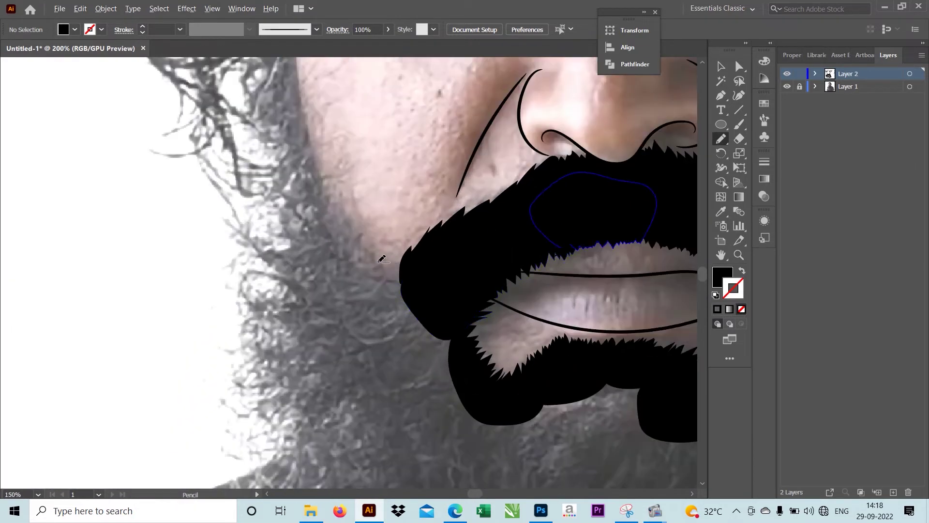
mouse_move(383, 259)
left_mouse_down()
mouse_move(399, 246)
mouse_move(347, 208)
left_mouse_up()
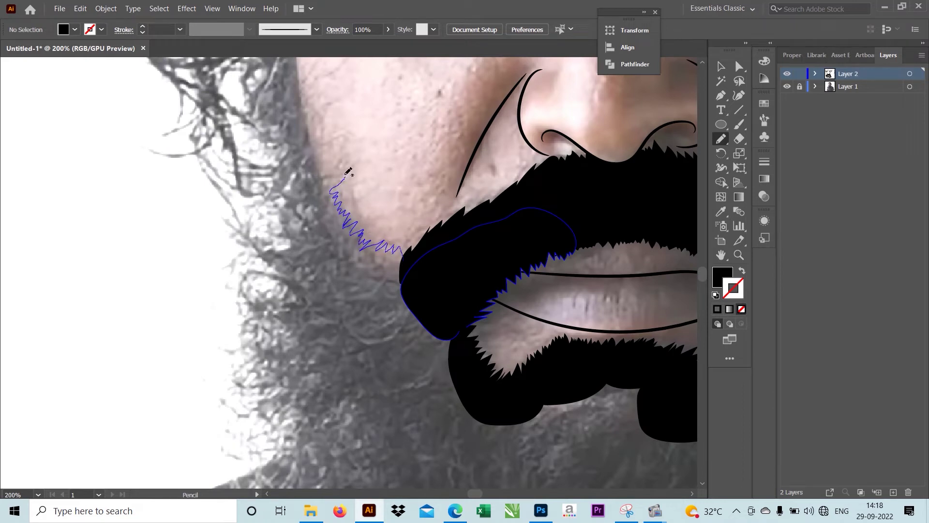
left_click_drag(346, 172, 312, 162)
scroll(348, 275, "up", 3)
scroll(348, 275, "left", 1)
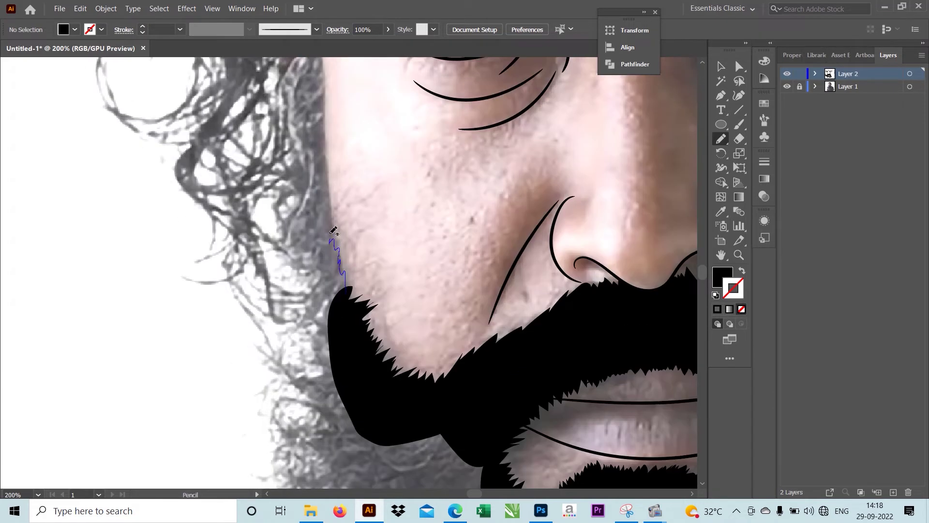
left_click_drag(333, 231, 310, 227)
scroll(339, 290, "down", 5)
scroll(345, 392, "up", 4)
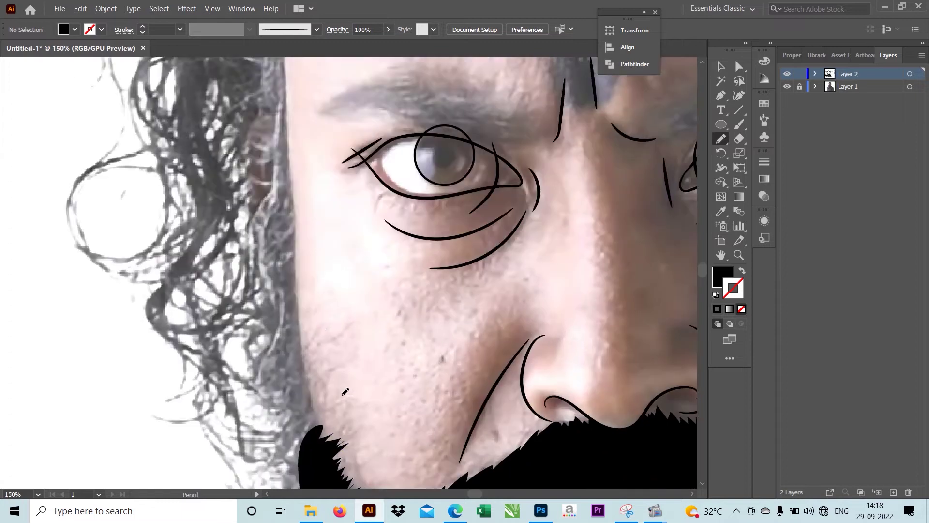
scroll(346, 392, "down", 5)
Step: Brush a black line down the left edge of the face, undoing a misplaced stroke
key("b")
scroll(322, 307, "up", 3)
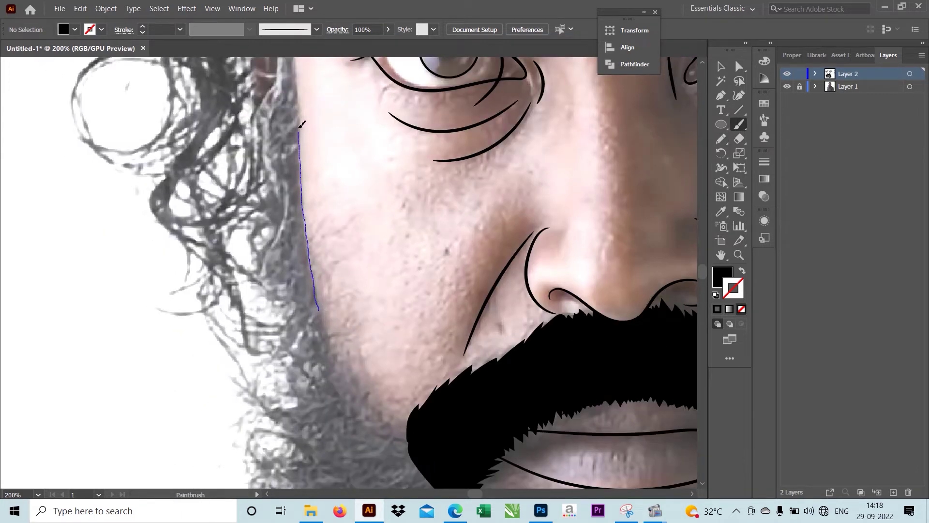
left_click_drag(301, 86, 337, 392)
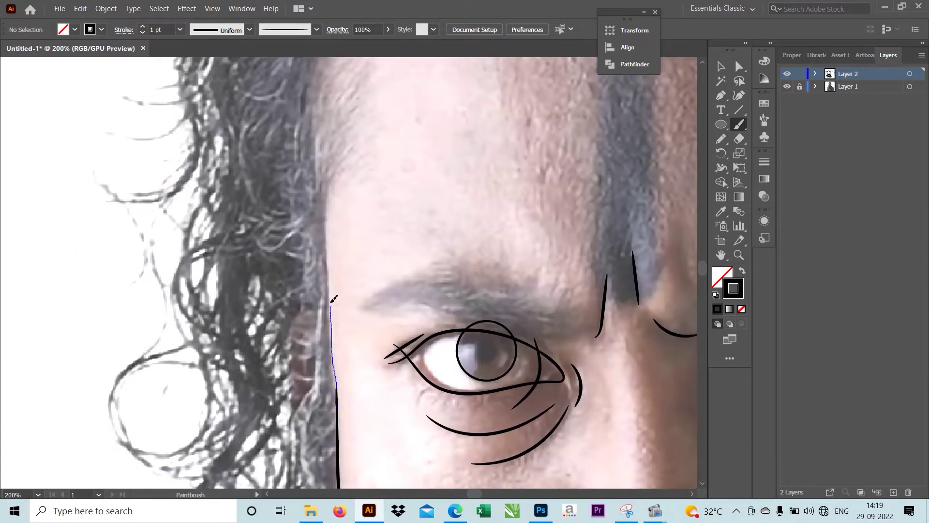
left_click_drag(333, 258, 334, 258)
key("ctrl+z")
Step: Extend the face-edge line up along the temple
left_click_drag(328, 212, 328, 212)
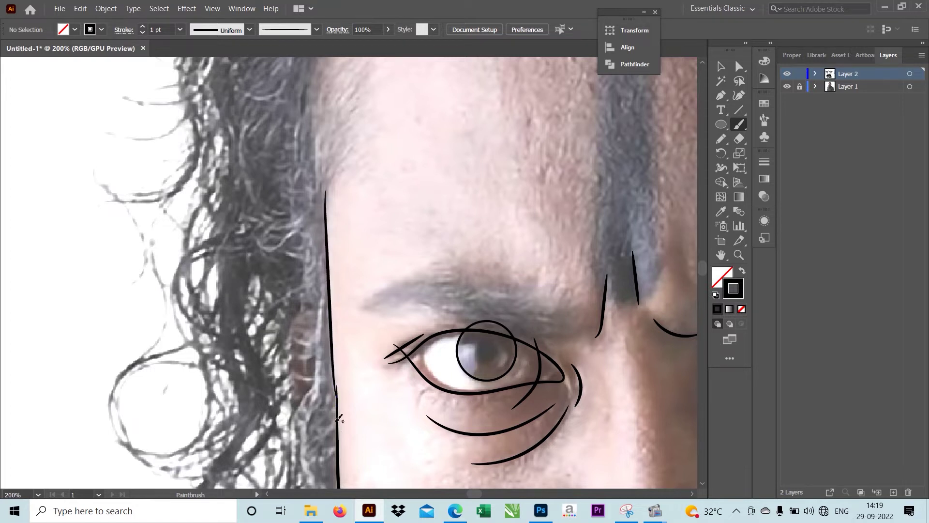
scroll(329, 213, "up", 2)
scroll(338, 271, "down", 1)
scroll(353, 318, "down", 2)
scroll(353, 317, "up", 2)
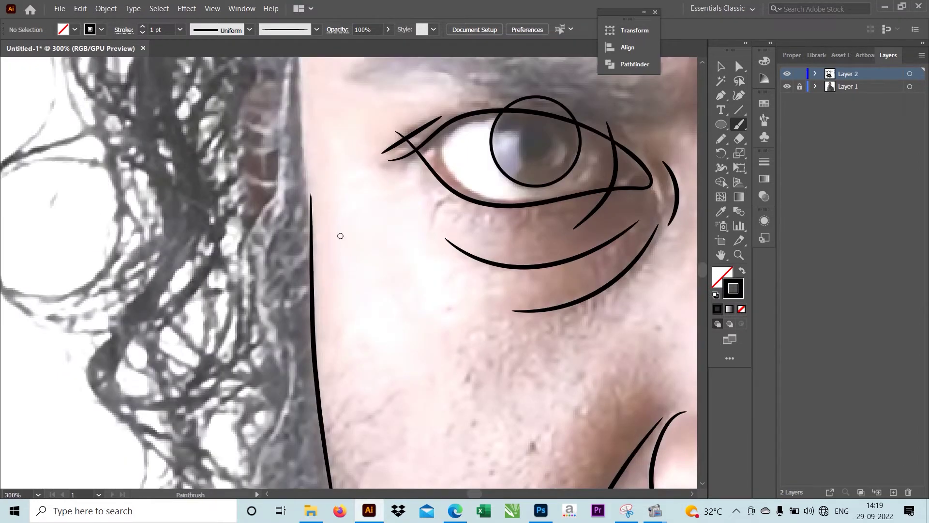
scroll(339, 237, "down", 2)
key("Return")
key("Escape")
scroll(372, 440, "up", 1)
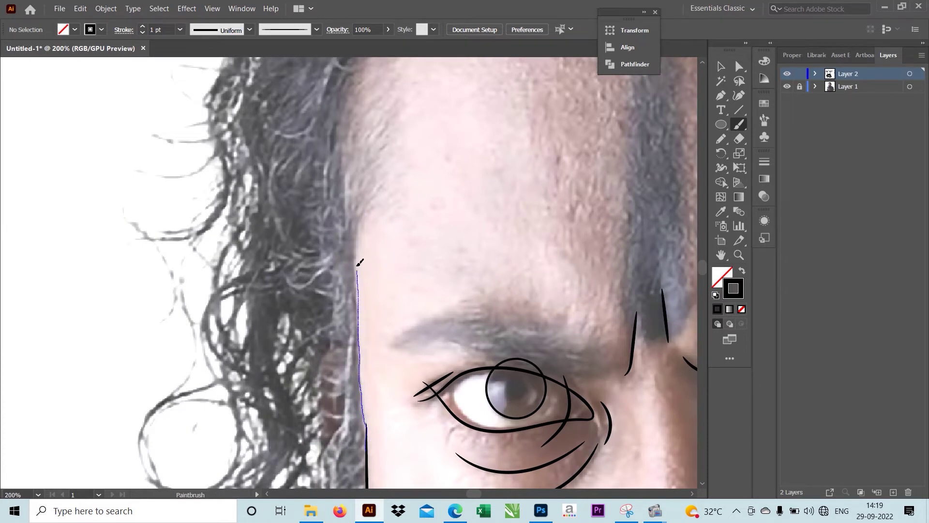
left_click_drag(360, 263, 357, 219)
scroll(367, 398, "up", 2)
scroll(370, 290, "up", 1)
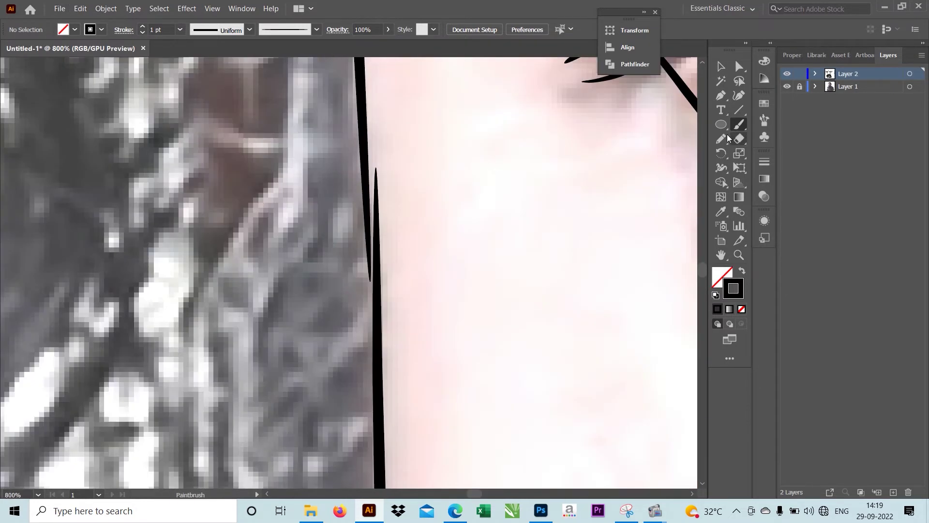
Step: With the Pencil, draw a small shape joining the edge lines and swap to black fill
key("n")
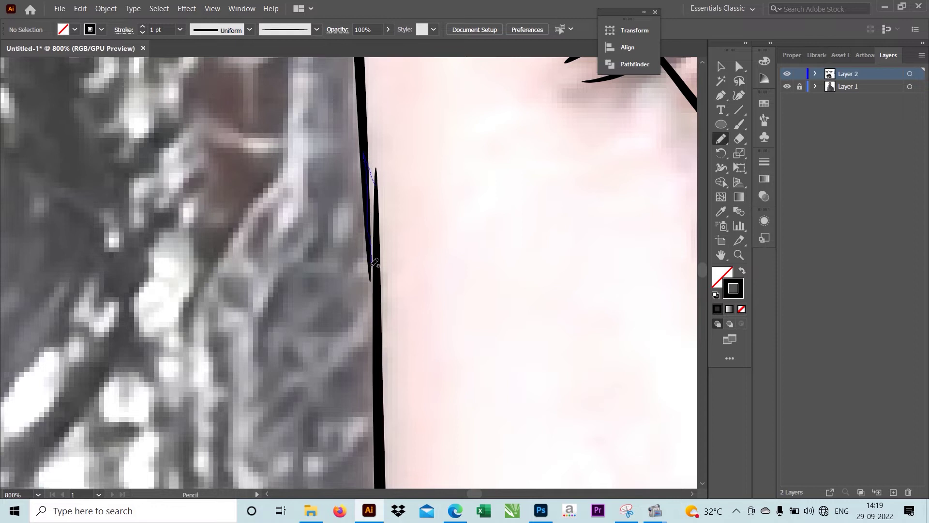
left_click_drag(379, 199, 377, 176)
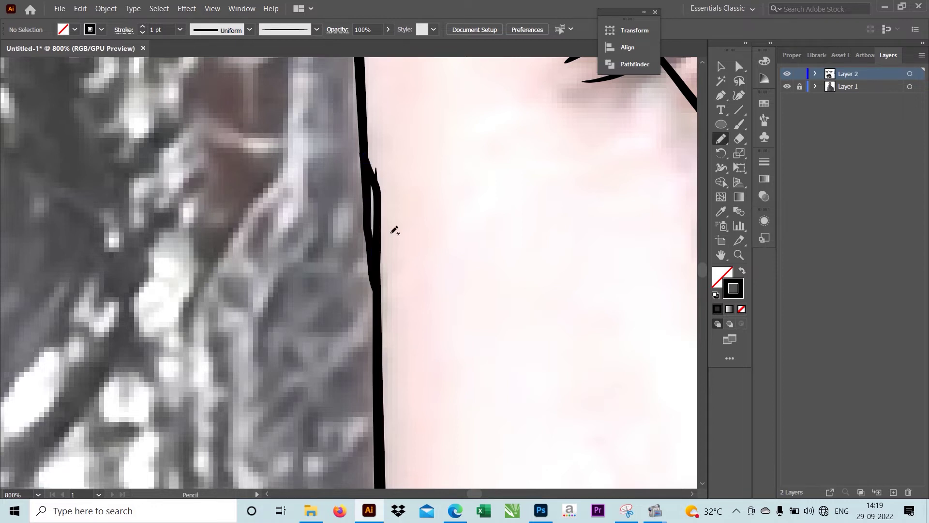
left_click_drag(375, 252, 373, 167)
left_click(740, 272)
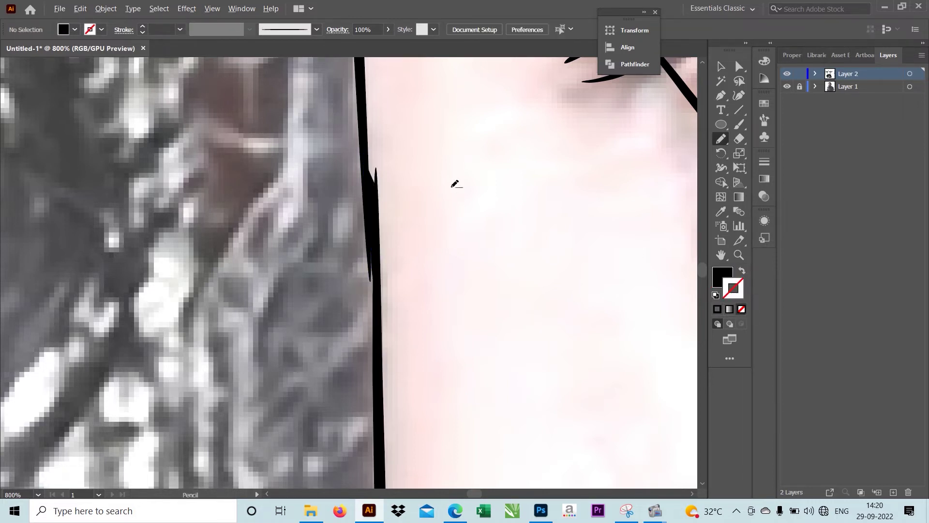
scroll(455, 184, "down", 2)
scroll(419, 199, "up", 5)
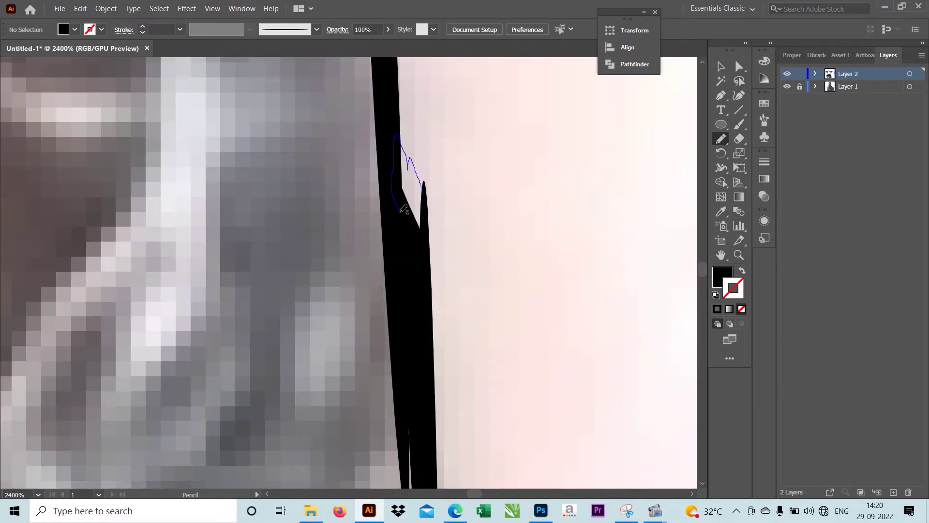
Step: Smooth the pointed tip and tidy the junction of the face-edge lines
left_click_drag(404, 210, 404, 212)
scroll(421, 194, "down", 2)
scroll(421, 194, "up", 3)
left_click_drag(443, 170, 448, 139)
scroll(461, 325, "up", 1)
mouse_move(457, 224)
left_mouse_down()
mouse_move(464, 328)
mouse_move(375, 319)
left_mouse_up()
scroll(465, 328, "down", 5)
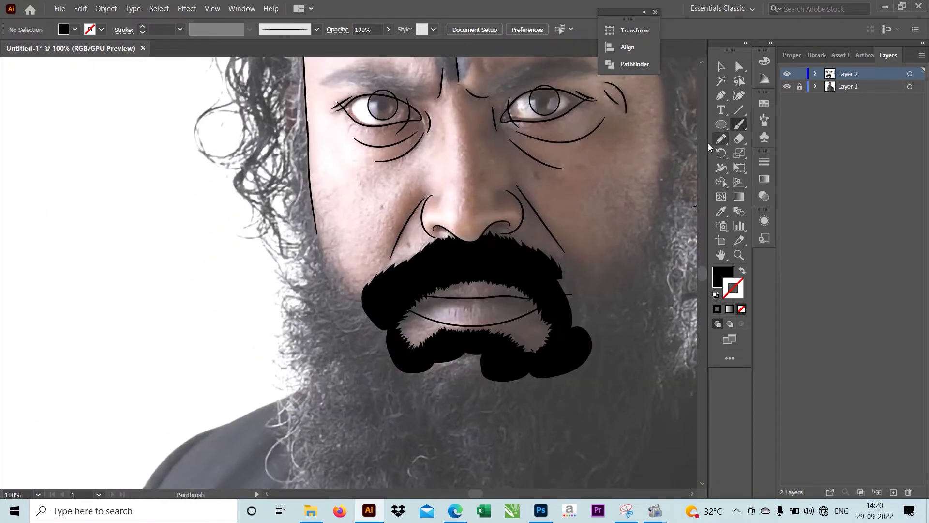
Step: Trace a closed black beard shape along the left cheek with the Pencil
left_click(722, 139)
scroll(317, 247, "up", 1)
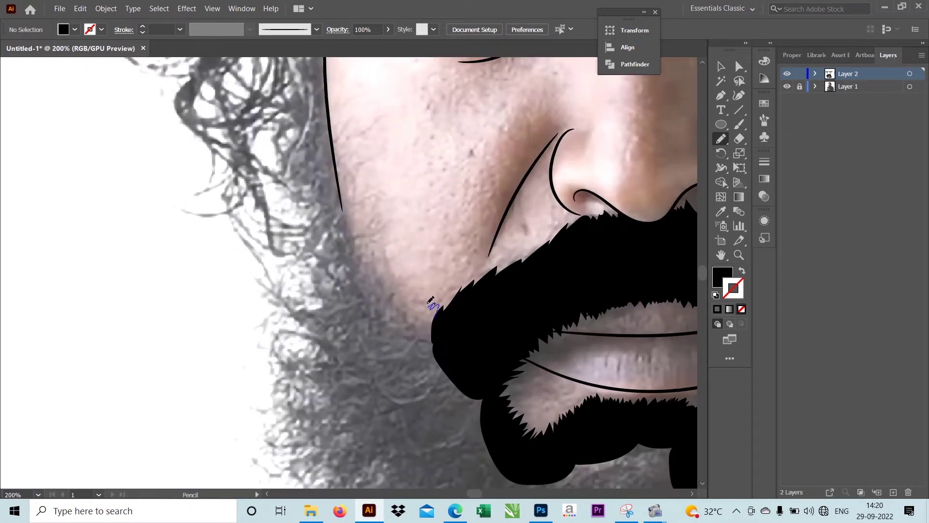
left_click_drag(407, 290, 385, 273)
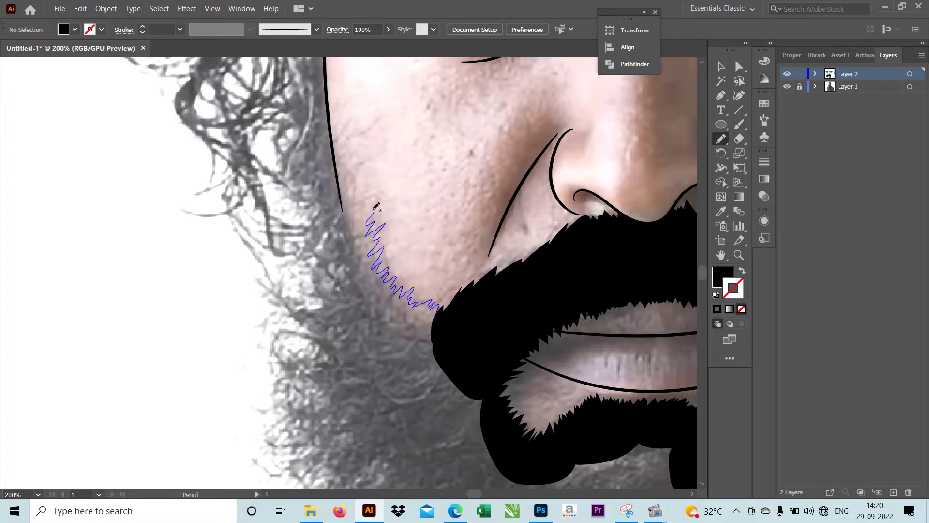
mouse_move(383, 234)
left_mouse_down()
mouse_move(341, 189)
mouse_move(440, 334)
left_mouse_up()
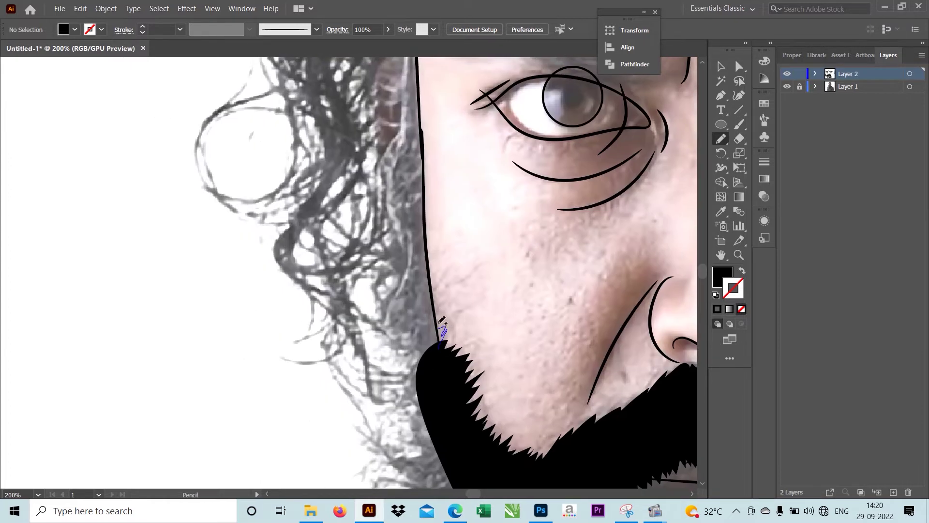
scroll(412, 313, "up", 2)
scroll(414, 324, "down", 4)
scroll(420, 344, "up", 4)
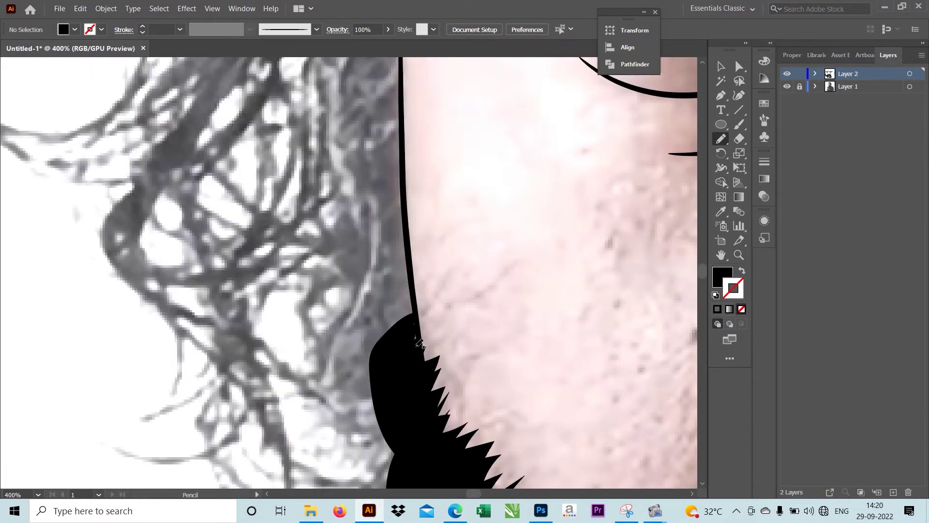
Step: Fill the beard edge downward and the lower-left beard edge in black
left_click_drag(384, 330, 385, 331)
scroll(384, 331, "down", 3)
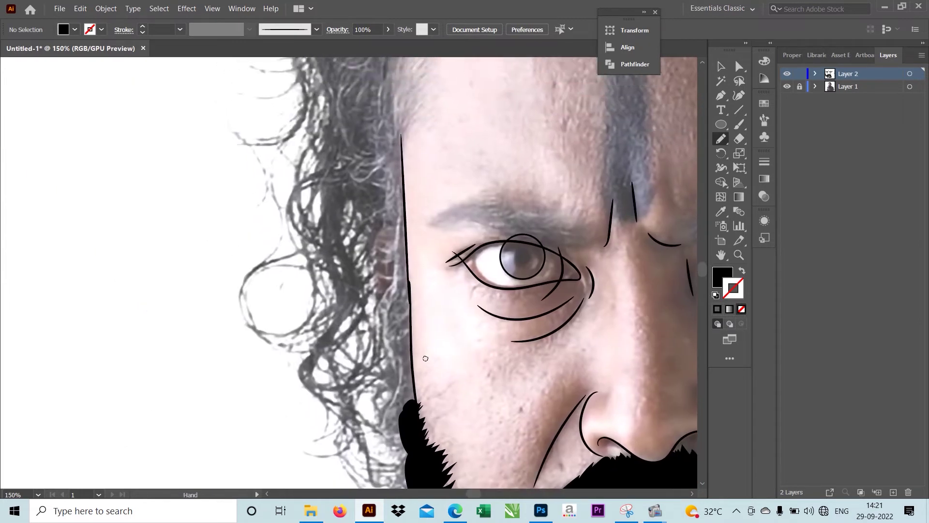
scroll(305, 138, "down", 5)
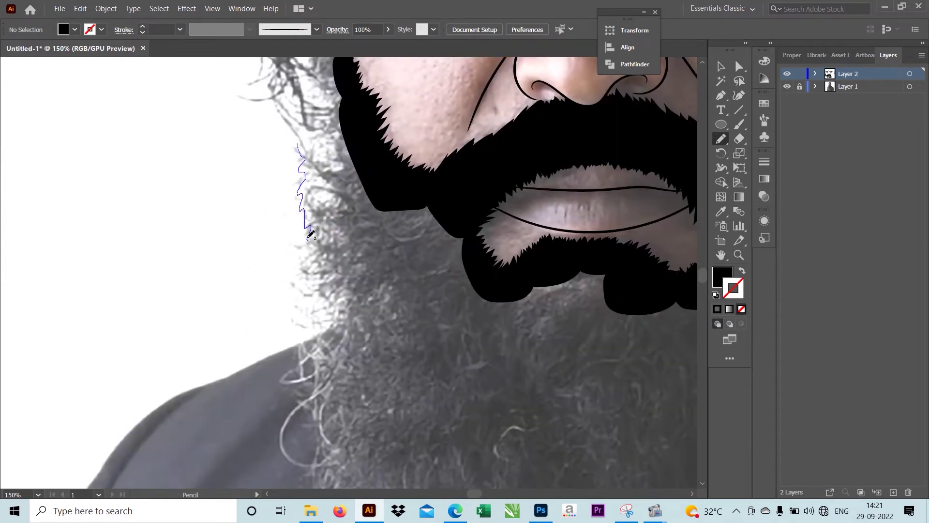
left_click_drag(308, 239, 388, 198)
scroll(436, 435, "down", 5)
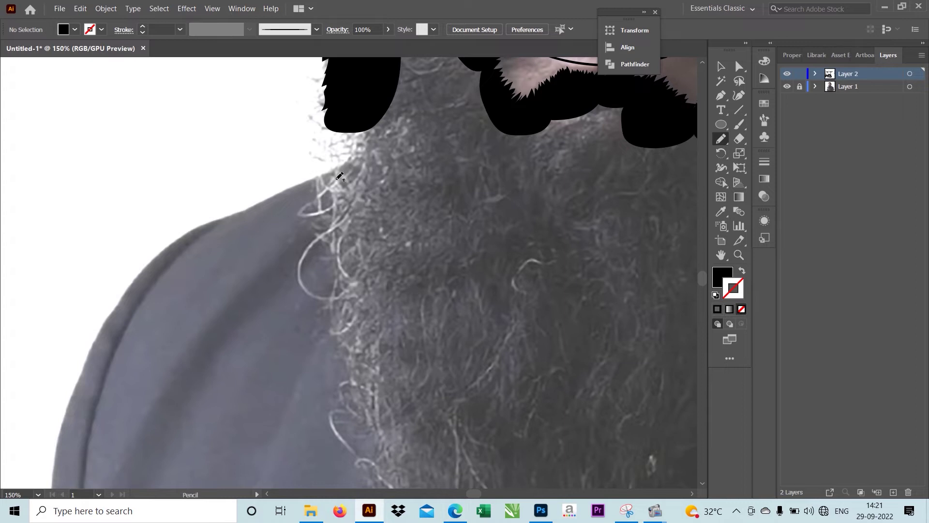
mouse_move(334, 127)
left_mouse_down()
mouse_move(322, 184)
mouse_move(373, 97)
left_mouse_up()
left_click_drag(333, 304, 249, 106)
left_click_drag(260, 157, 317, 86)
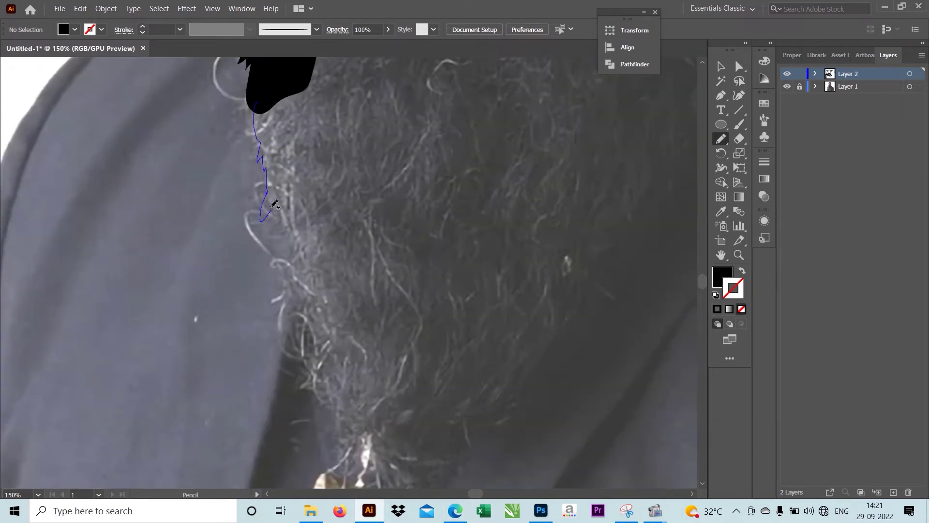
Step: Trace the beard's bottom edge and close it into a black fill
key("ctrl+minus")
key("ctrl+minus")
key("ctrl+minus")
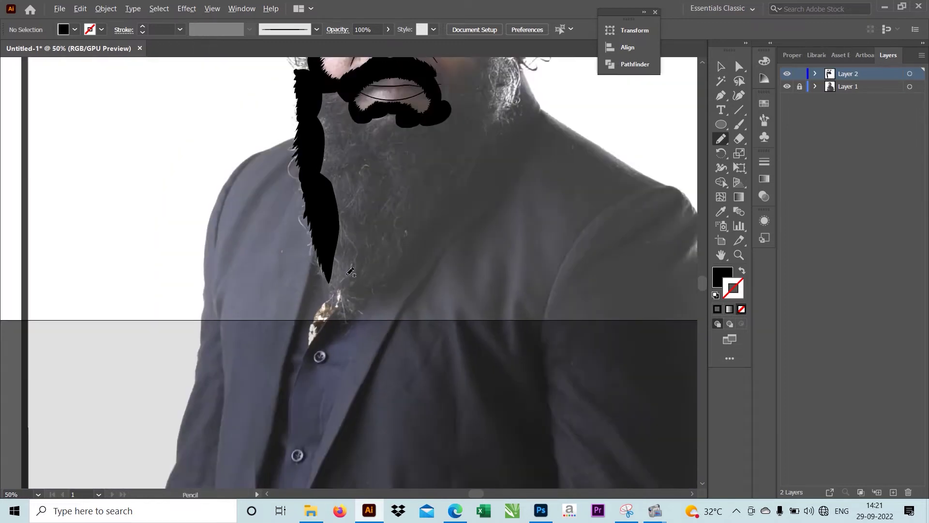
key("ctrl+plus")
key("ctrl+plus")
left_click_drag(332, 332, 249, 279)
left_click_drag(192, 300, 260, 344)
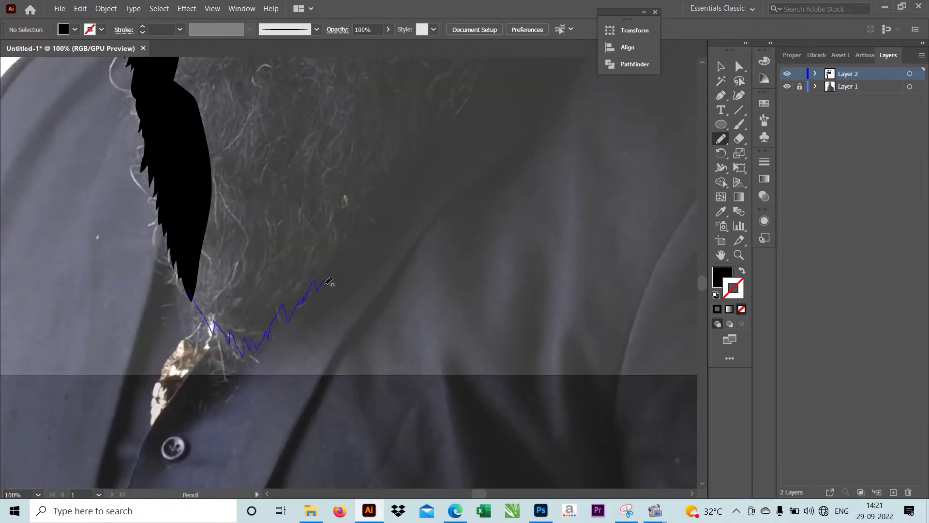
left_click_drag(329, 282, 199, 302)
Step: Fill the right beard edge in black up toward the jaw
left_click_drag(368, 238, 271, 383)
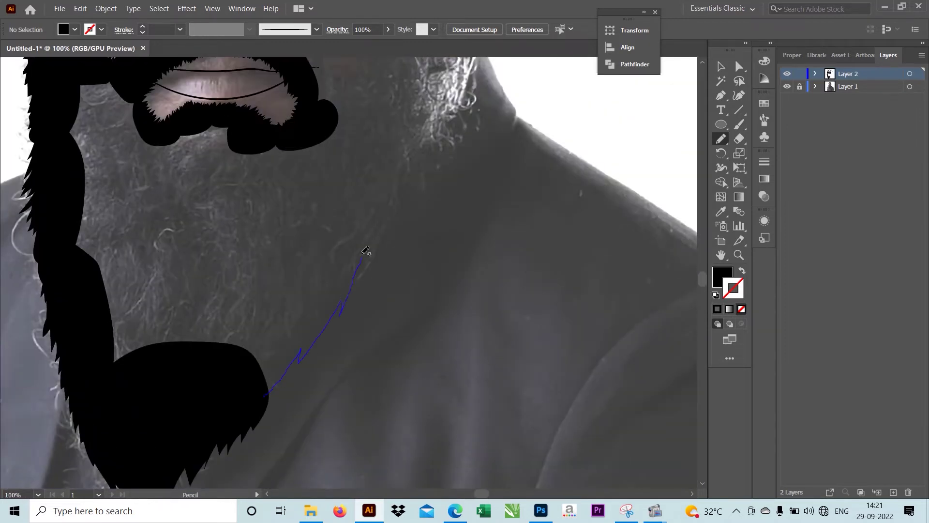
left_click_drag(415, 199, 251, 382)
left_click_drag(434, 170, 361, 306)
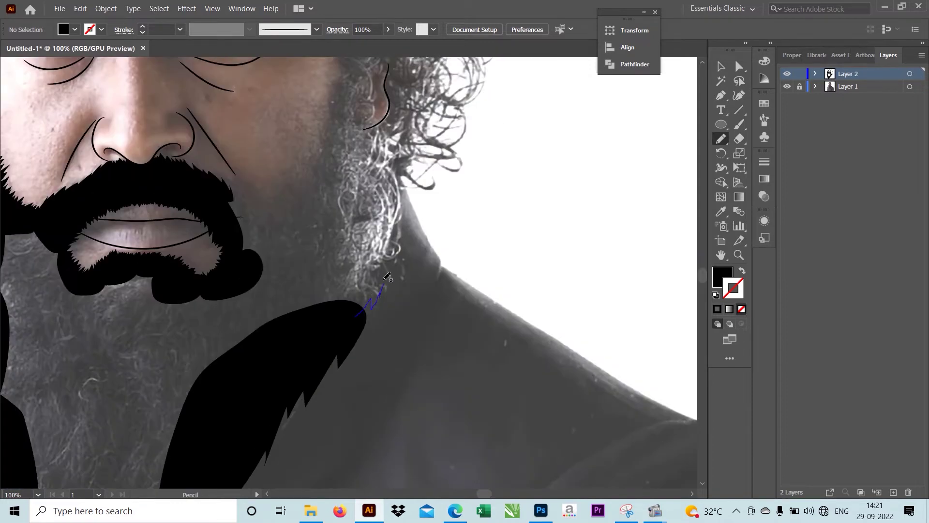
left_click_drag(398, 242, 357, 315)
Step: Extend the black beard fill up the right cheek to the sideburn
key("ctrl+plus")
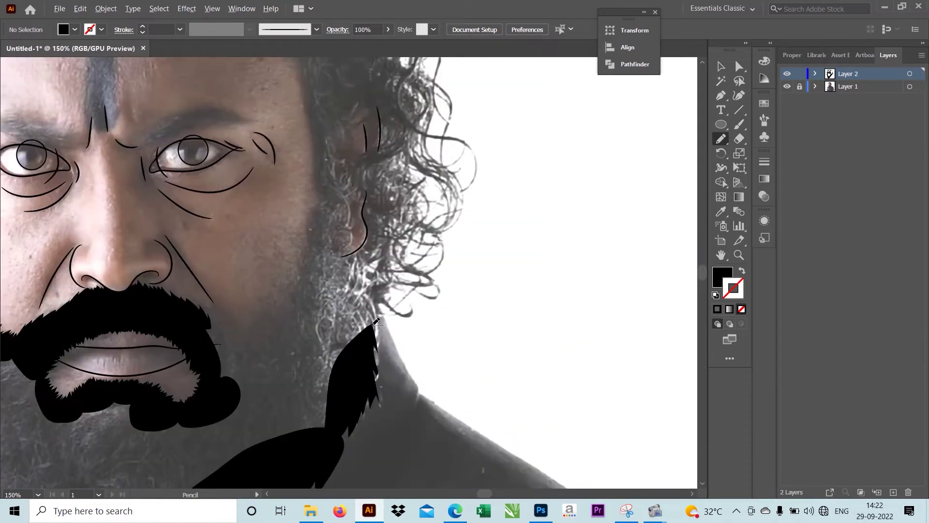
key("ctrl+plus")
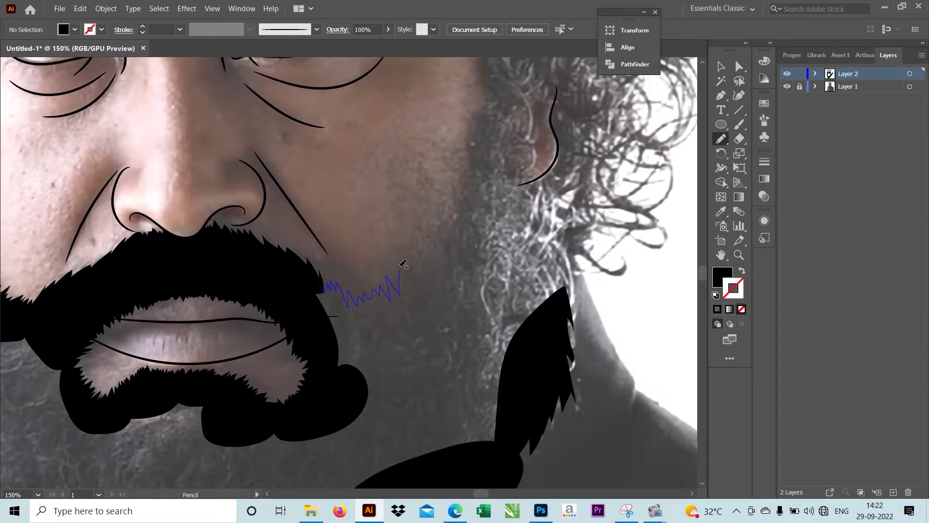
left_click_drag(367, 289, 322, 289)
mouse_move(435, 252)
left_mouse_down()
mouse_move(415, 324)
mouse_move(452, 223)
left_mouse_up()
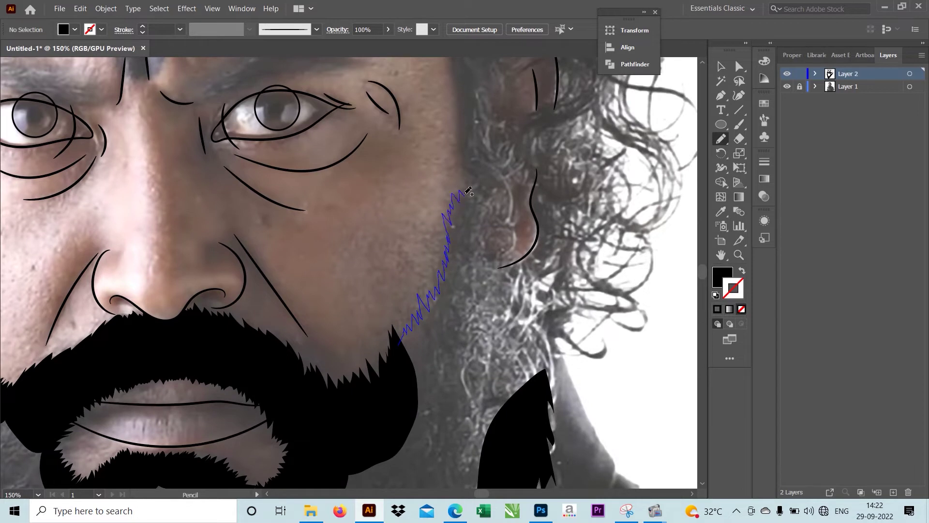
mouse_move(467, 191)
left_mouse_down()
mouse_move(450, 383)
mouse_move(461, 373)
mouse_move(468, 297)
left_mouse_up()
scroll(461, 373, "up", 1)
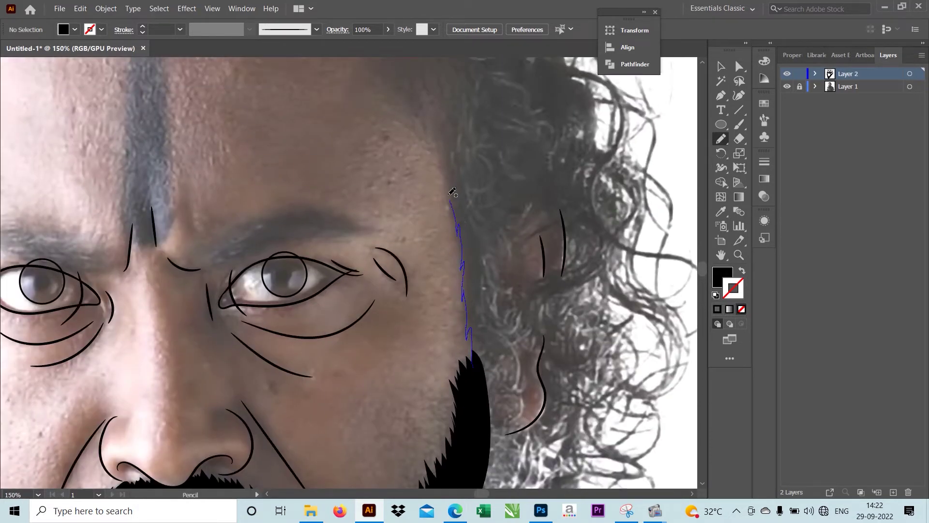
left_click_drag(440, 147, 458, 127)
Step: Extend the right sideburn and temple hair up the forehead as solid black shapes
scroll(523, 321, "down", 1)
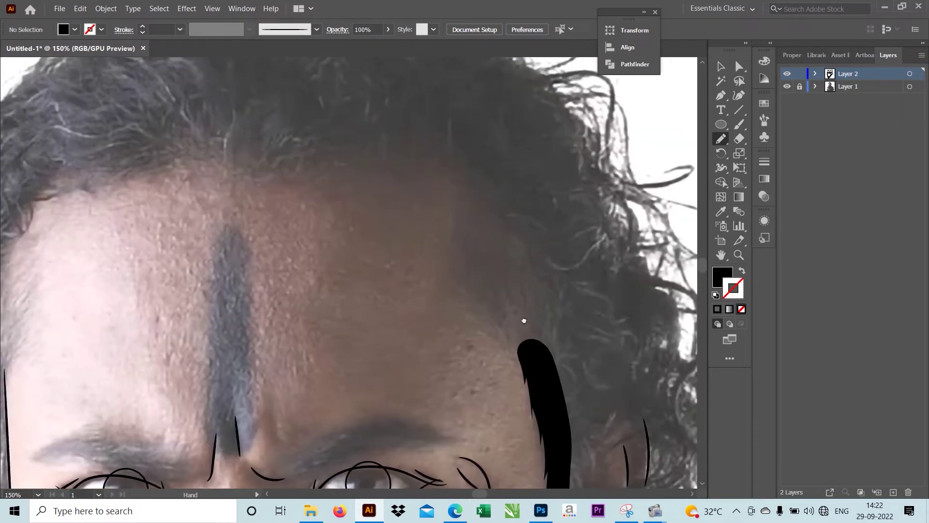
scroll(564, 297, "down", 2)
scroll(564, 298, "up", 2)
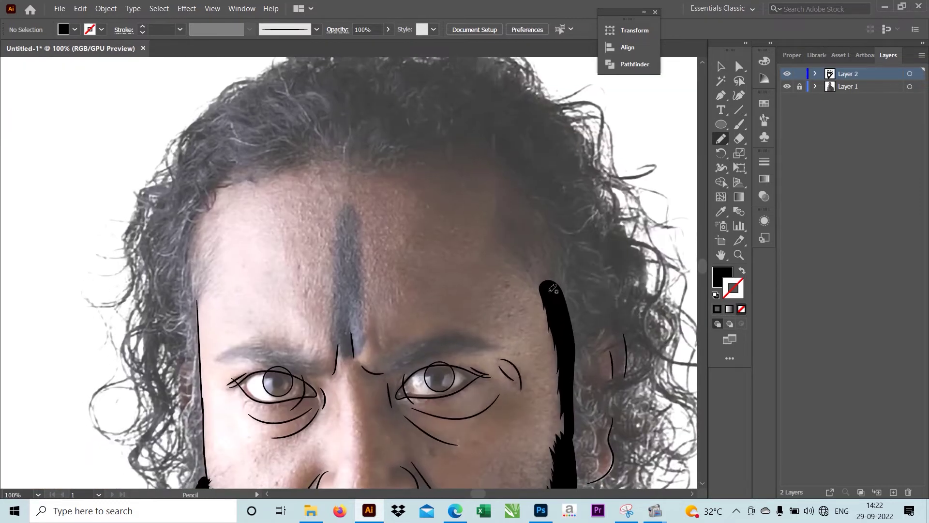
left_click_drag(512, 234, 511, 236)
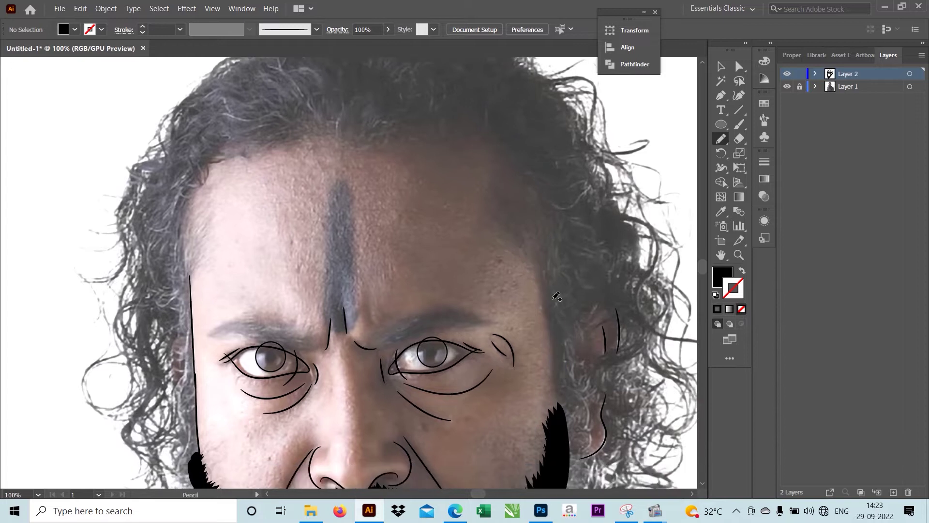
left_click_drag(558, 397, 542, 259)
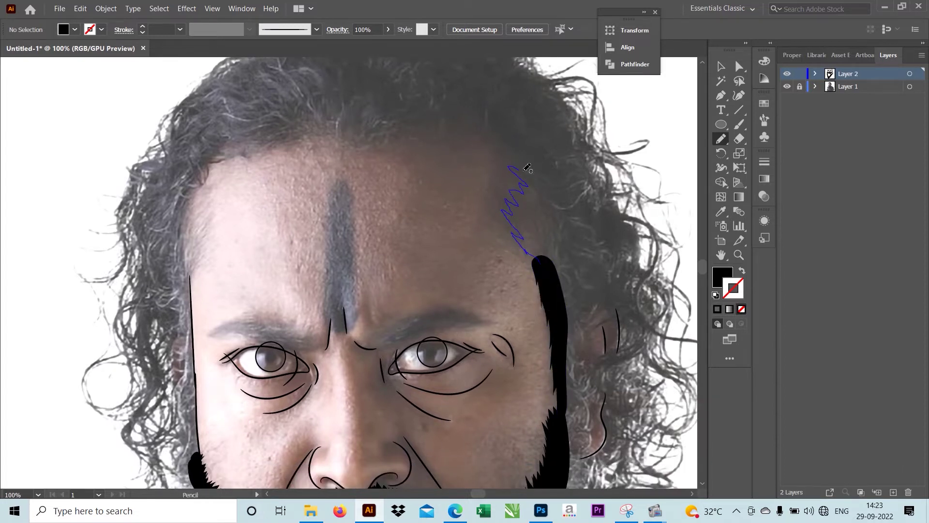
left_click_drag(528, 167, 562, 203)
scroll(592, 267, "up", 2)
scroll(378, 245, "up", 2)
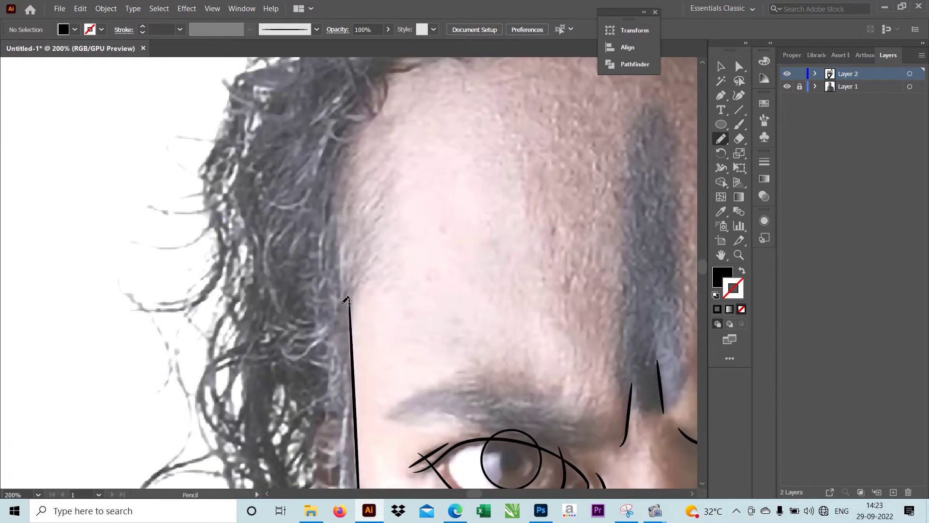
Step: Draw a black hair shape along the left temple, undoing one bad attempt
mouse_move(361, 289)
left_mouse_down()
mouse_move(396, 189)
mouse_move(341, 310)
left_mouse_up()
scroll(297, 249, "up", 5)
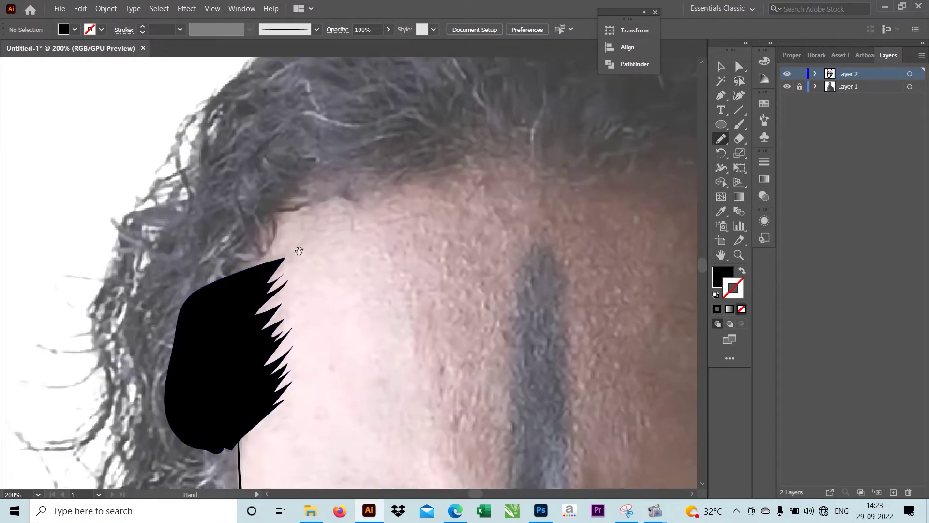
scroll(225, 282, "right", 5)
left_click_drag(310, 260, 256, 285)
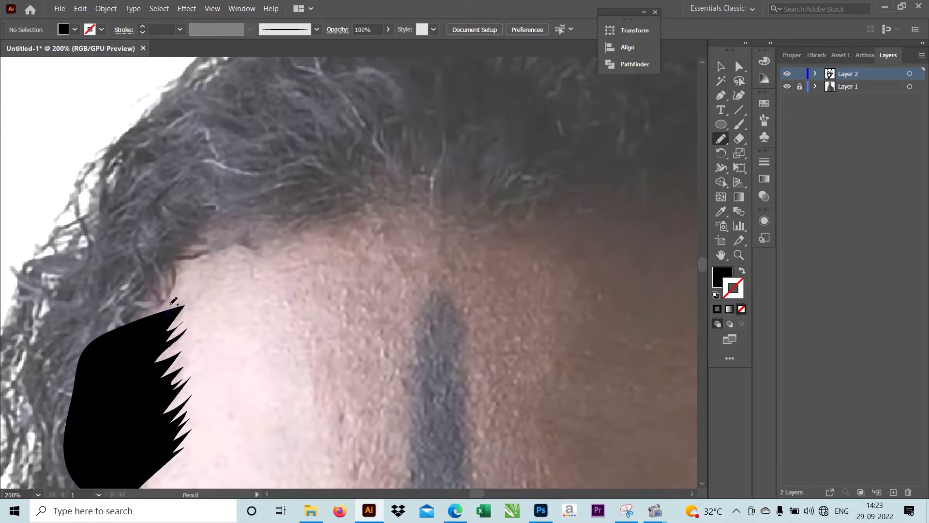
left_click_drag(202, 257, 160, 301)
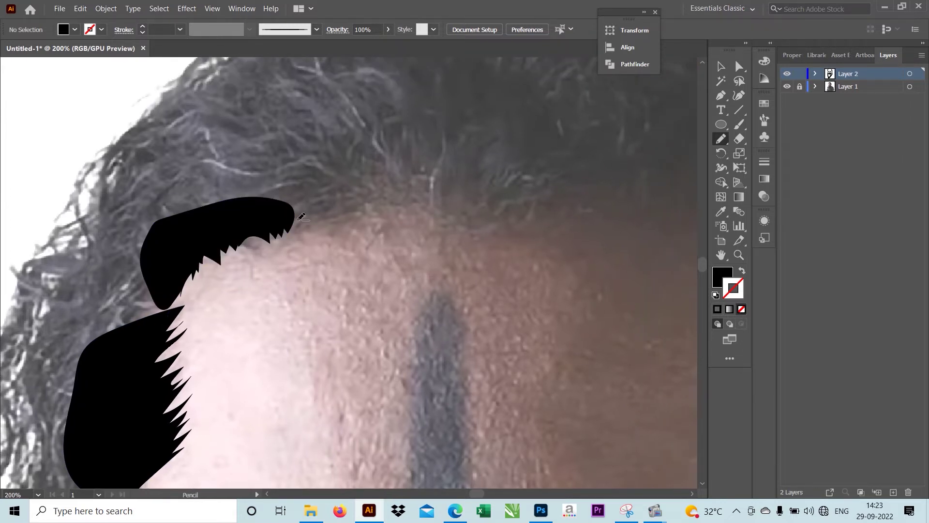
key("ctrl+minus")
key("ctrl+z")
key("ctrl+plus")
scroll(165, 323, "up", 1)
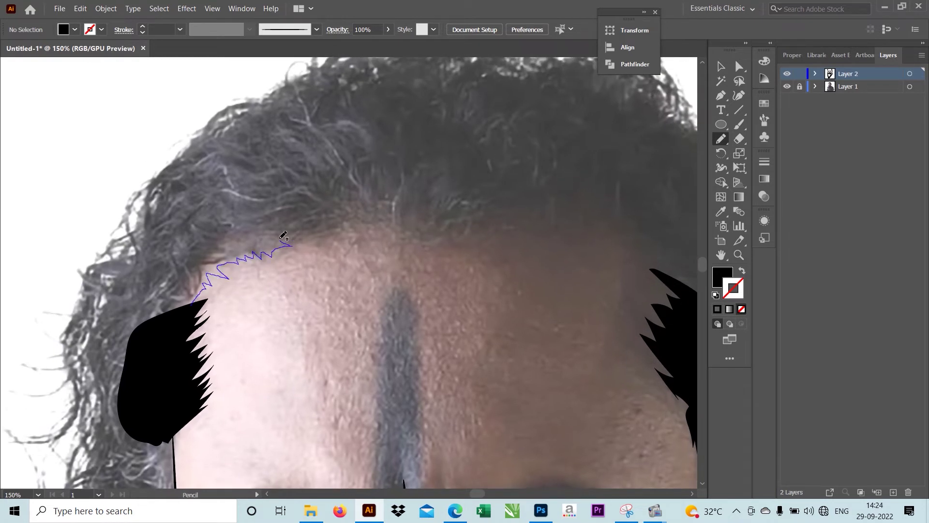
Step: Add jagged black zigzag hair shapes across the upper forehead hairline
left_click_drag(315, 225, 193, 297)
scroll(150, 307, "up", 4)
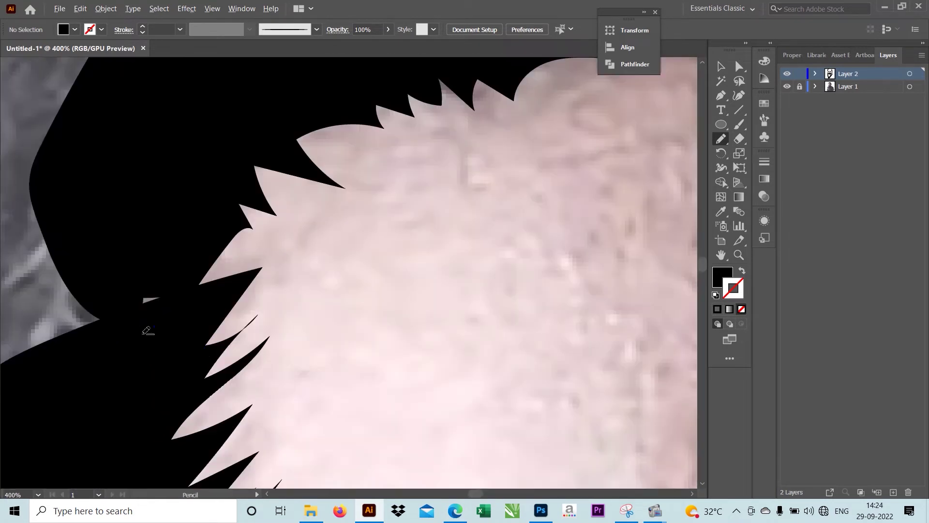
scroll(164, 318, "down", 4)
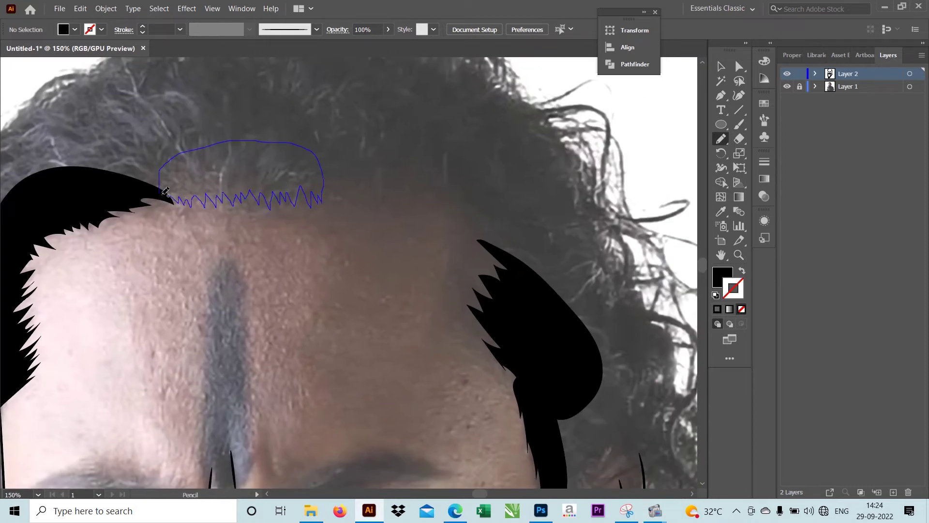
left_click_drag(283, 196, 169, 198)
scroll(177, 193, "up", 4)
scroll(278, 230, "down", 5)
scroll(332, 244, "up", 1)
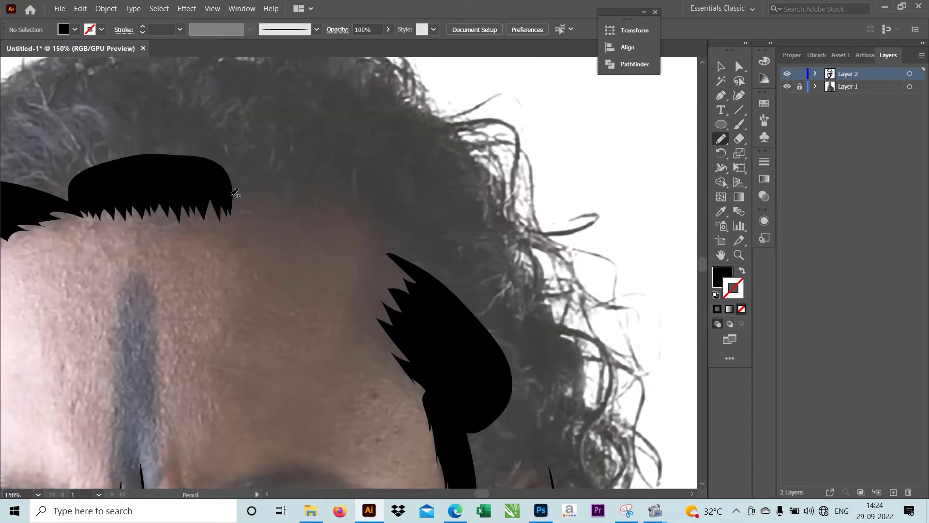
mouse_move(312, 189)
left_mouse_down()
mouse_move(354, 207)
mouse_move(232, 182)
mouse_move(394, 144)
mouse_move(265, 204)
left_mouse_up()
scroll(396, 277, "down", 2)
scroll(396, 277, "up", 2)
scroll(322, 211, "up", 2, "alt")
Step: Fill the top-left hair, a crown spike, and the right hair edge with black
mouse_move(444, 131)
left_mouse_down()
mouse_move(200, 159)
mouse_move(242, 167)
left_mouse_up()
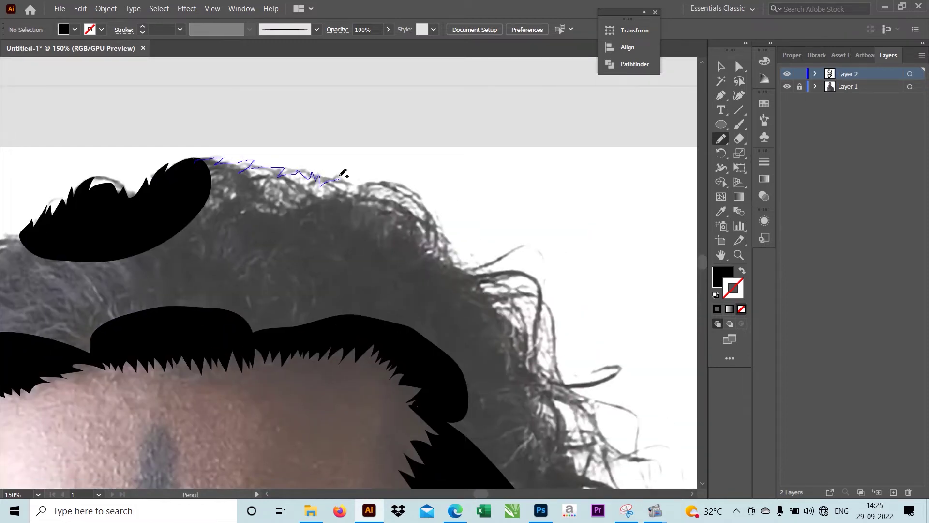
mouse_move(396, 196)
left_mouse_down()
mouse_move(438, 248)
mouse_move(246, 173)
left_mouse_up()
left_click_drag(287, 216, 245, 187)
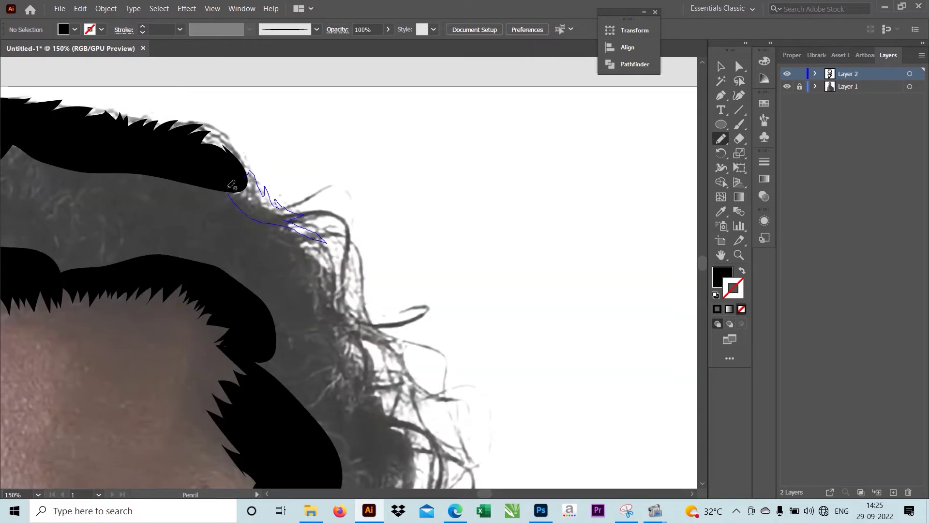
mouse_move(234, 272)
left_mouse_down()
mouse_move(342, 249)
mouse_move(198, 179)
left_mouse_up()
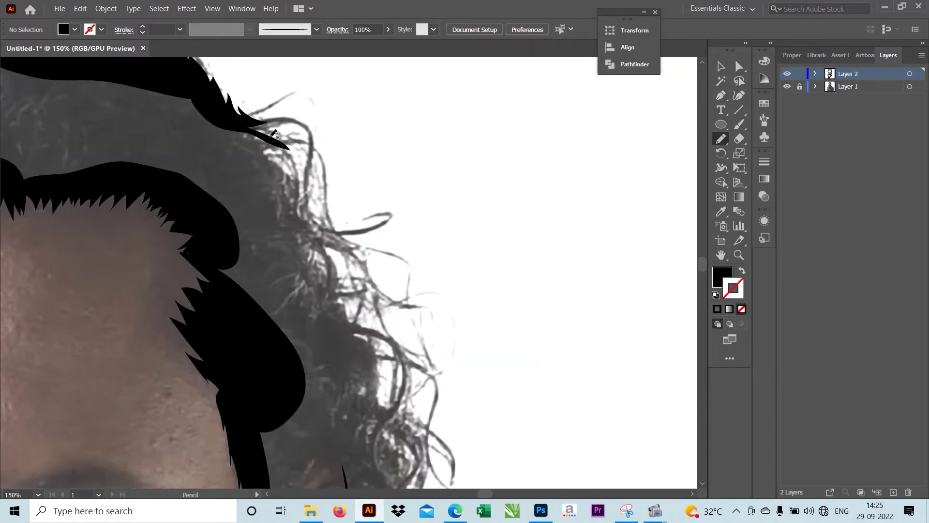
mouse_move(334, 226)
left_mouse_down()
mouse_move(383, 278)
mouse_move(394, 319)
left_mouse_up()
scroll(332, 180, "up", 1)
scroll(388, 247, "up", 1)
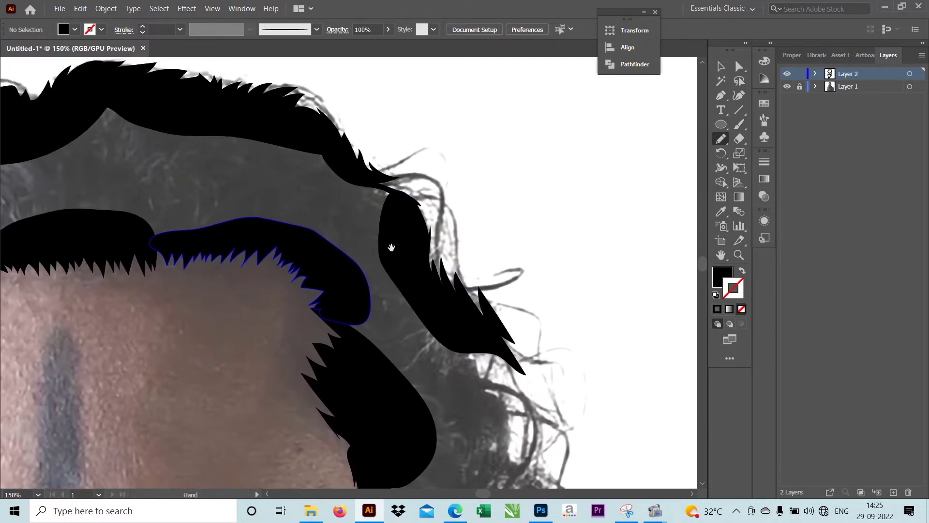
scroll(415, 185, "up", 1)
Step: Add a curly black strand and fill the right hair edge down below the ear
mouse_move(363, 170)
left_mouse_down()
mouse_move(426, 206)
mouse_move(297, 197)
left_mouse_up()
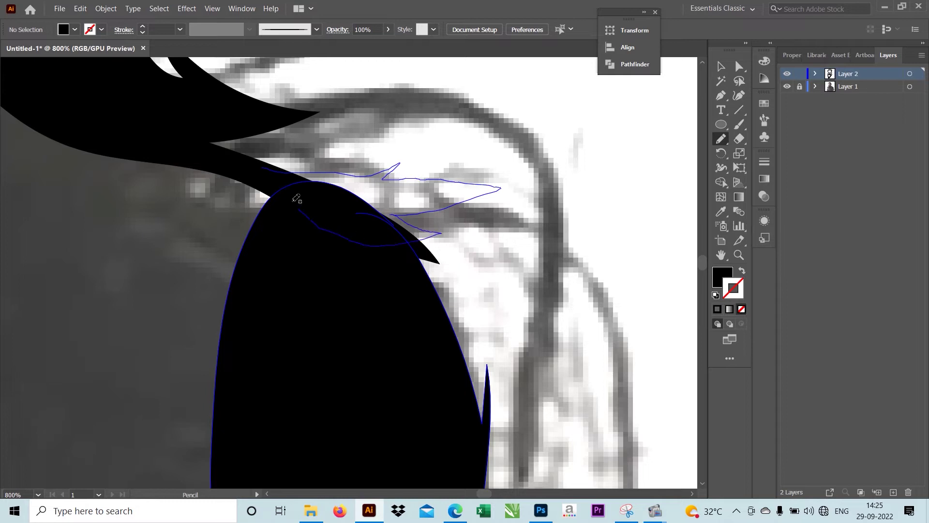
scroll(362, 262, "down", 4)
scroll(362, 262, "up", 1)
left_click_drag(358, 129, 396, 195)
scroll(375, 198, "up", 2)
scroll(374, 205, "down", 1)
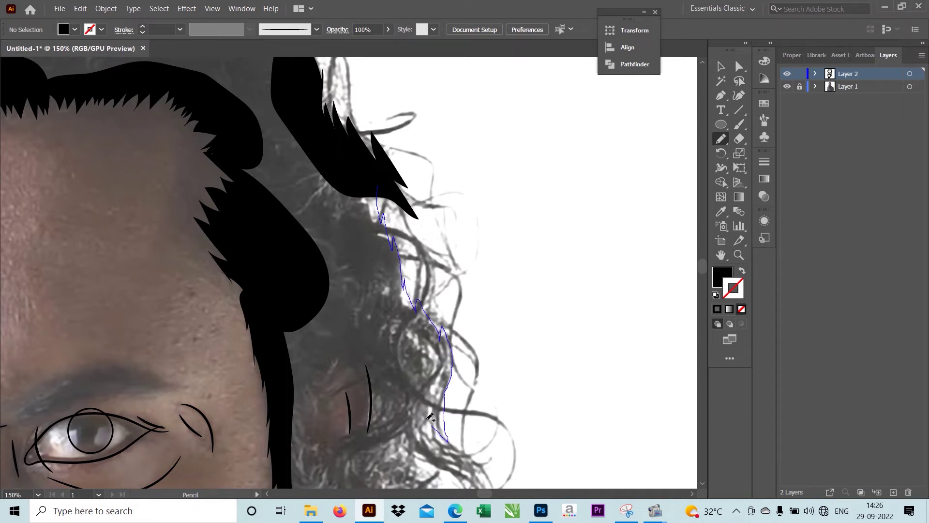
mouse_move(406, 272)
left_mouse_down()
mouse_move(440, 408)
mouse_move(477, 139)
left_mouse_up()
left_click_drag(474, 191, 470, 144)
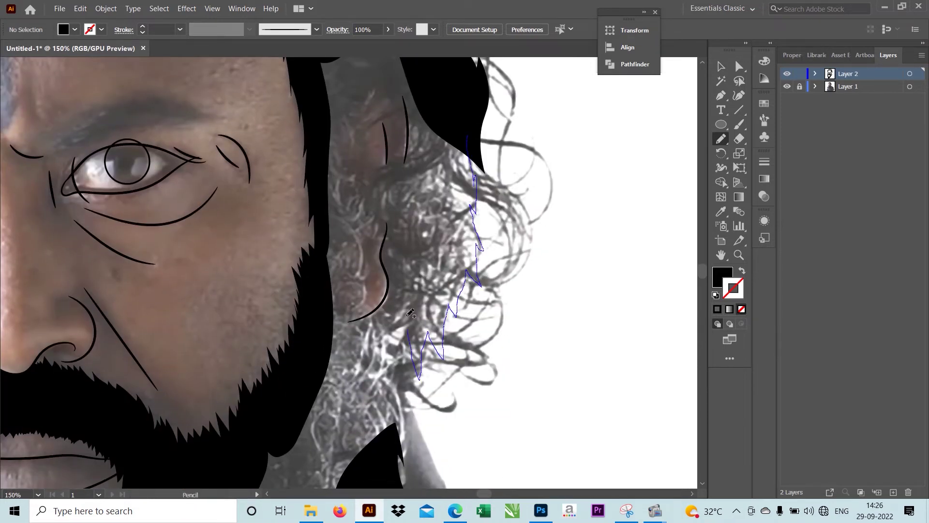
left_click_drag(451, 306, 450, 126)
scroll(451, 218, "down", 5)
Step: Connect the right hair shape down to the beard, undoing an unwanted fill
mouse_move(468, 167)
left_mouse_down()
mouse_move(461, 215)
mouse_move(467, 170)
left_mouse_up()
key("ctrl+z")
left_click_drag(457, 202, 459, 143)
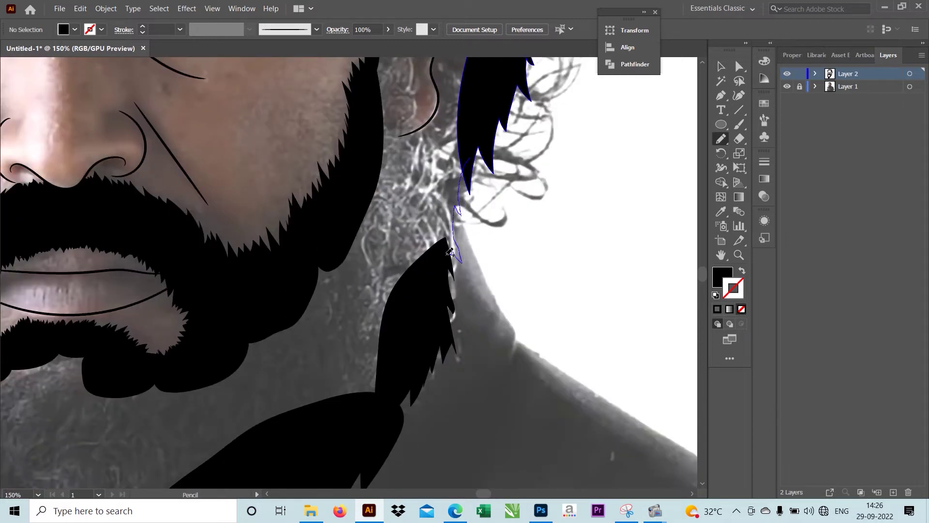
key("ctrl+minus")
key("ctrl+minus")
key("ctrl+minus")
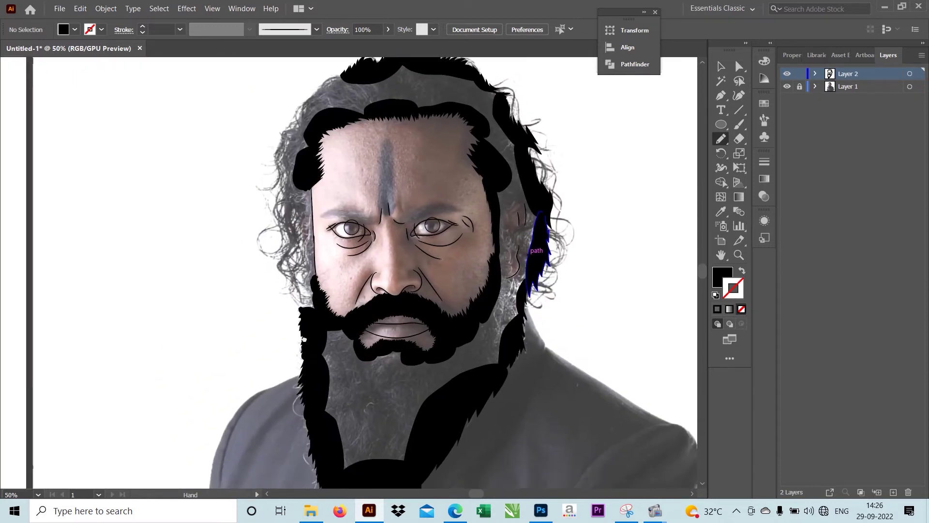
scroll(256, 261, "up", 3)
Step: Trace black hair locks from the beard past the ear and close the top hair shape
left_click_drag(339, 344, 363, 280)
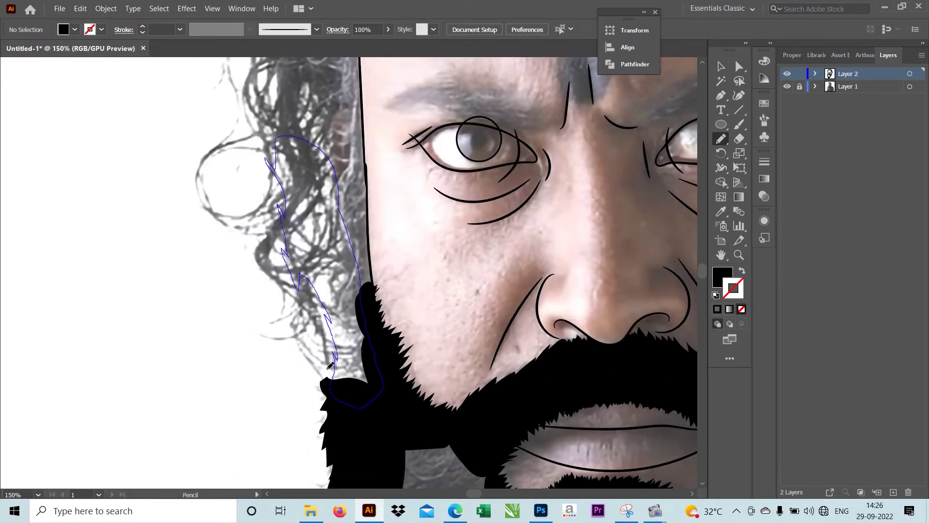
left_click_drag(330, 367, 329, 368)
scroll(312, 369, "up", 5)
left_click_drag(284, 286, 337, 404)
scroll(315, 368, "up", 5)
left_click_drag(233, 313, 353, 159)
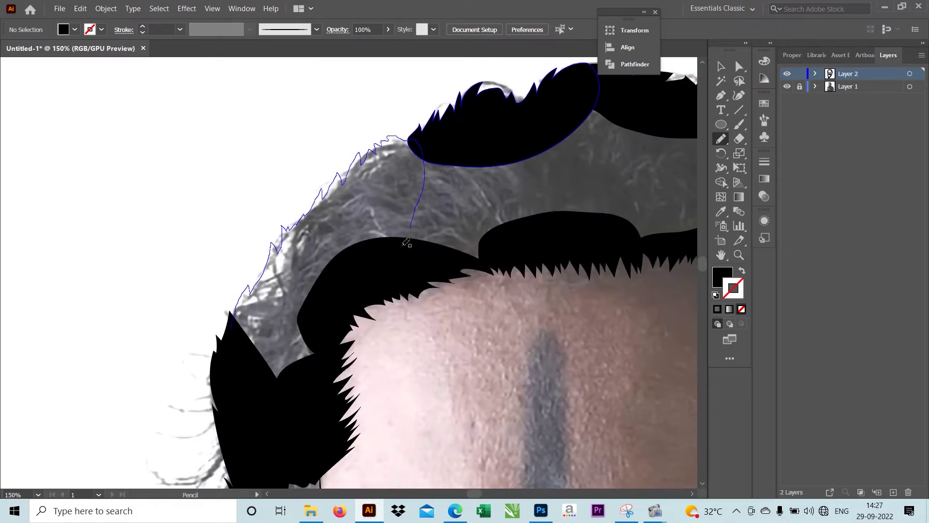
left_click_drag(386, 136, 233, 316)
scroll(141, 311, "up", 2)
scroll(141, 311, "right", 6)
mouse_move(269, 347)
left_mouse_down()
mouse_move(332, 291)
mouse_move(206, 255)
mouse_move(94, 350)
left_mouse_up()
left_click_drag(205, 362, 213, 361)
Step: Fill the grey gap in the top hair and the hair along the left edge black
scroll(401, 241, "up", 1)
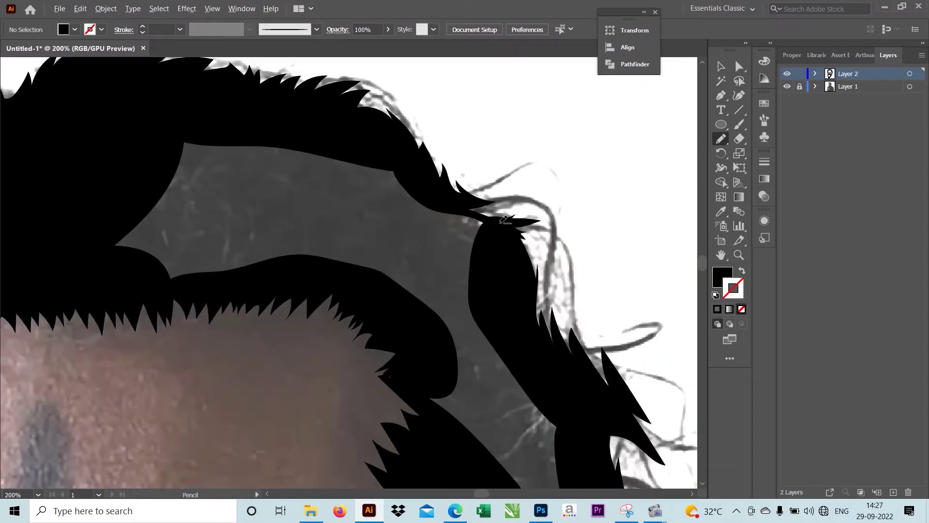
scroll(489, 216, "up", 1)
mouse_move(487, 160)
left_mouse_down()
mouse_move(321, 104)
mouse_move(34, 260)
mouse_move(191, 336)
mouse_move(465, 361)
mouse_move(633, 286)
left_mouse_up()
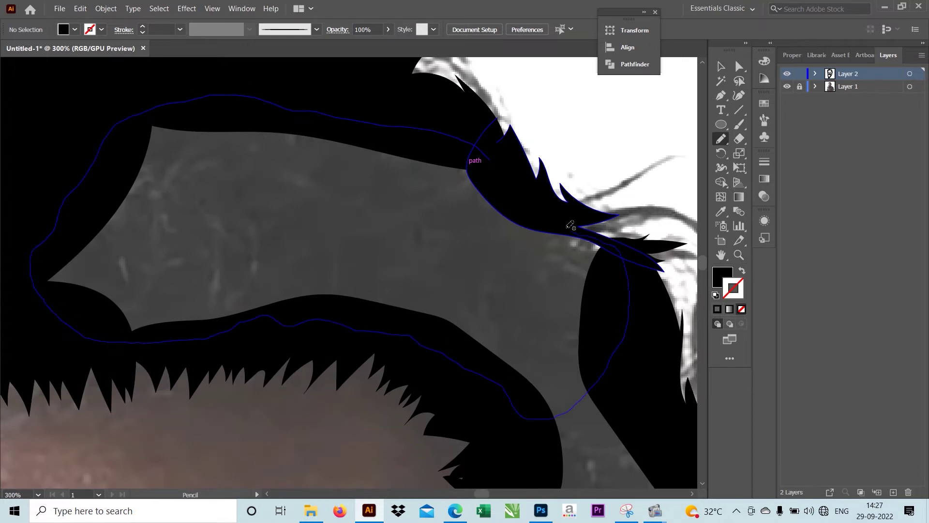
left_click_drag(571, 226, 572, 227)
scroll(446, 210, "down", 3)
scroll(448, 165, "up", 1)
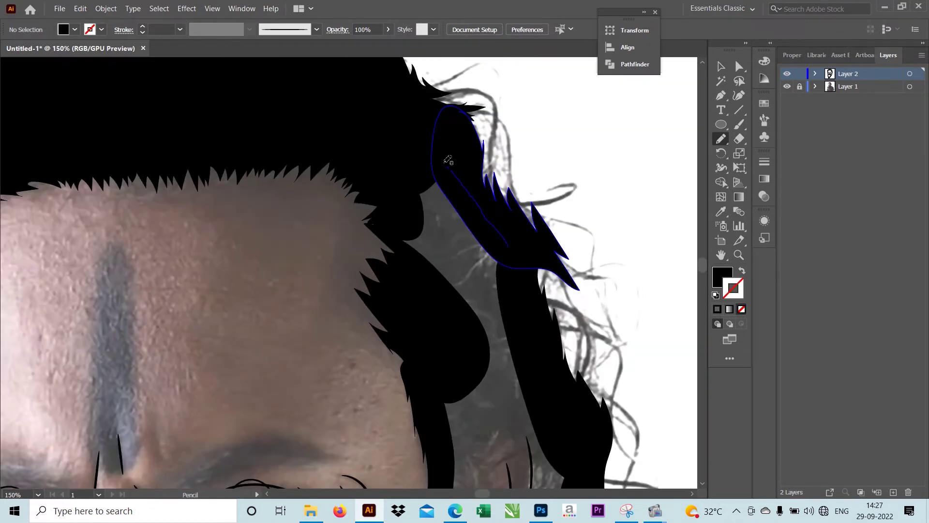
mouse_move(448, 160)
left_mouse_down()
mouse_move(401, 232)
mouse_move(431, 382)
mouse_move(524, 321)
left_mouse_up()
Step: Draw black hair shapes beside the right cheek, extending up and around
scroll(456, 228, "down", 5)
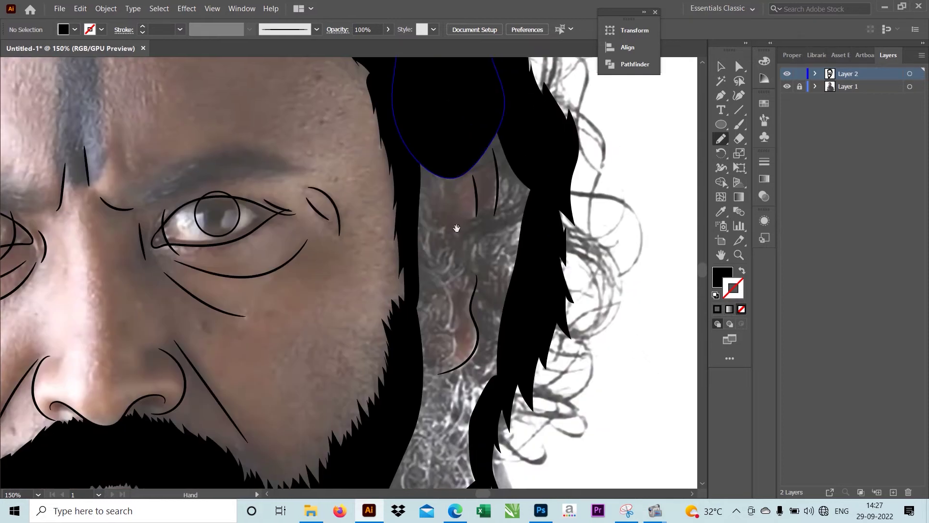
scroll(456, 228, "down", 1)
scroll(442, 208, "up", 1)
scroll(442, 207, "up", 2)
left_click_drag(433, 275, 446, 254)
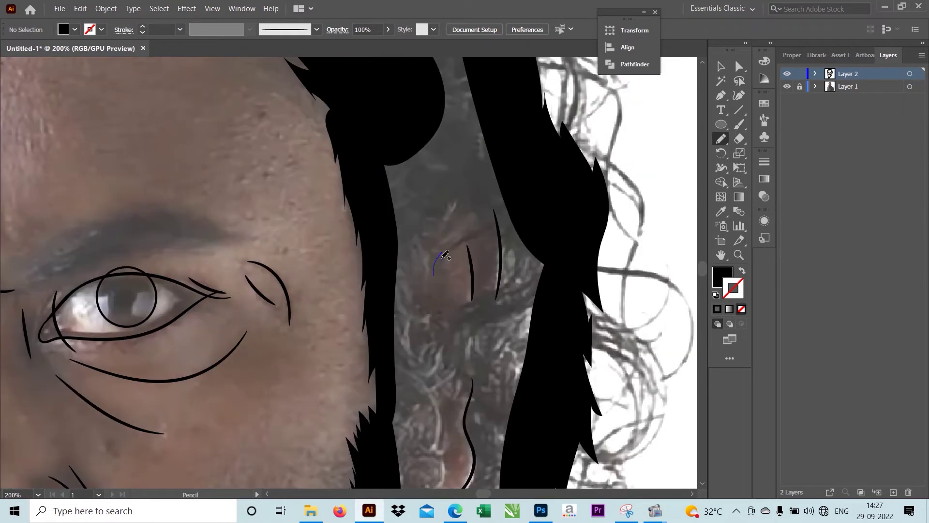
left_click_drag(520, 171, 374, 178)
left_click_drag(436, 269, 434, 272)
left_click_drag(434, 272, 492, 108)
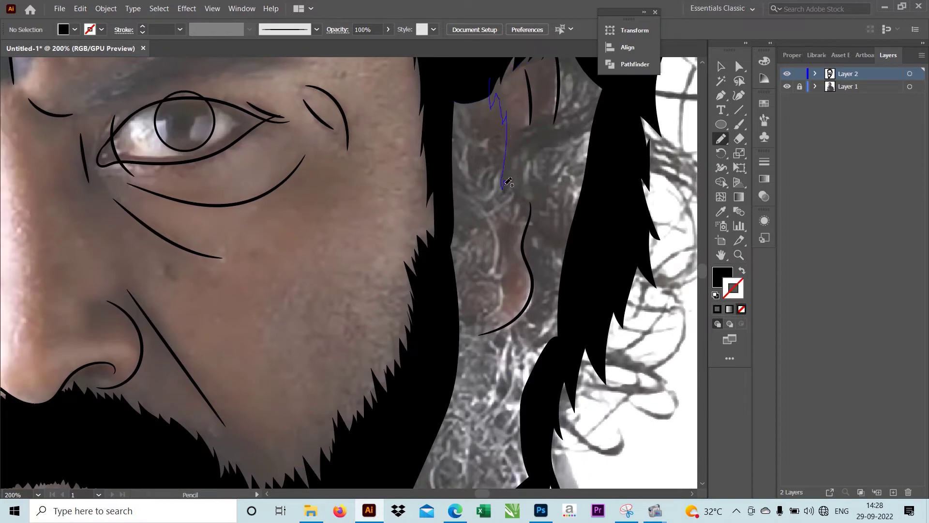
left_click_drag(497, 307, 491, 82)
Step: Fill the hair beside the jaw and around the ear with black
scroll(511, 167, "down", 5)
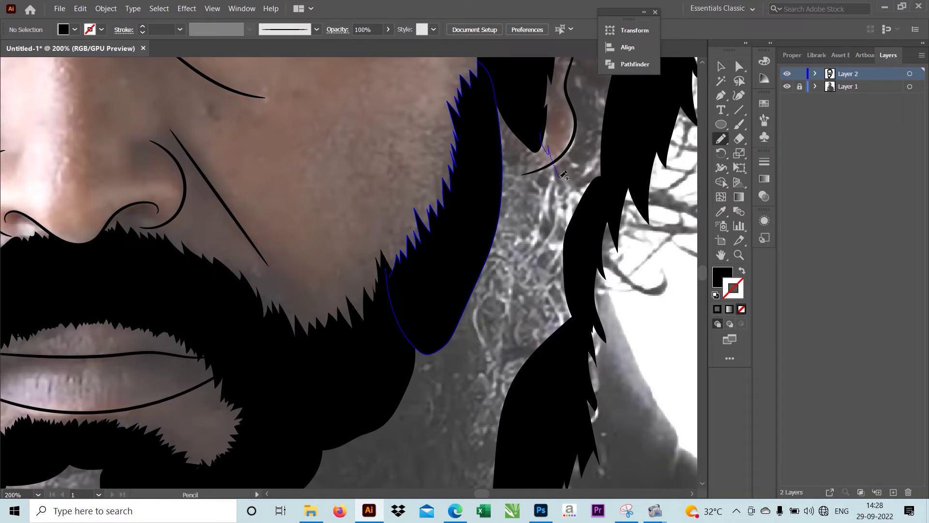
left_click_drag(563, 175, 542, 136)
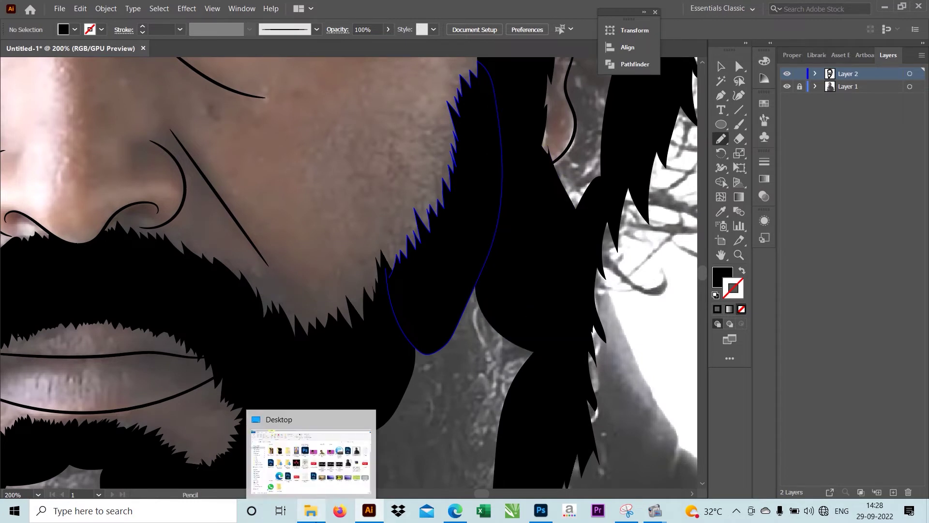
scroll(482, 312, "up", 5)
scroll(550, 214, "up", 1)
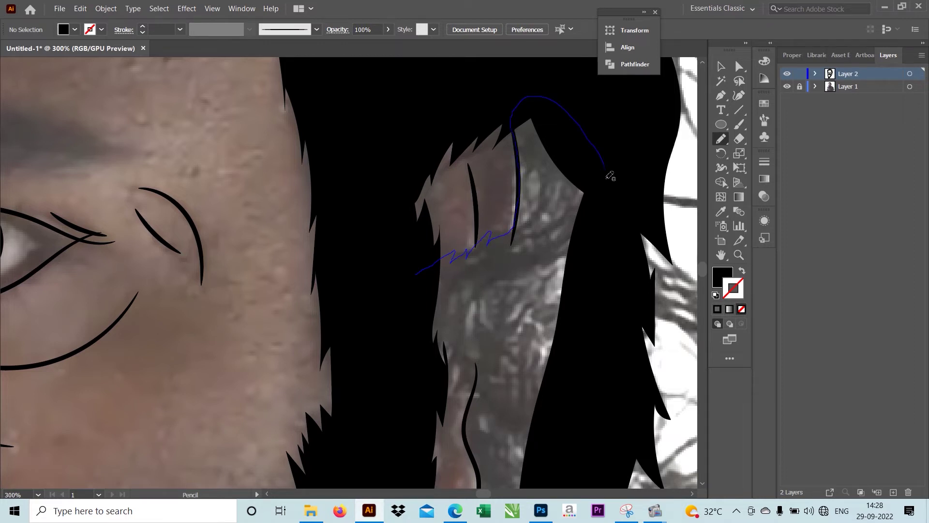
left_click_drag(517, 134, 465, 324)
scroll(435, 135, "down", 3)
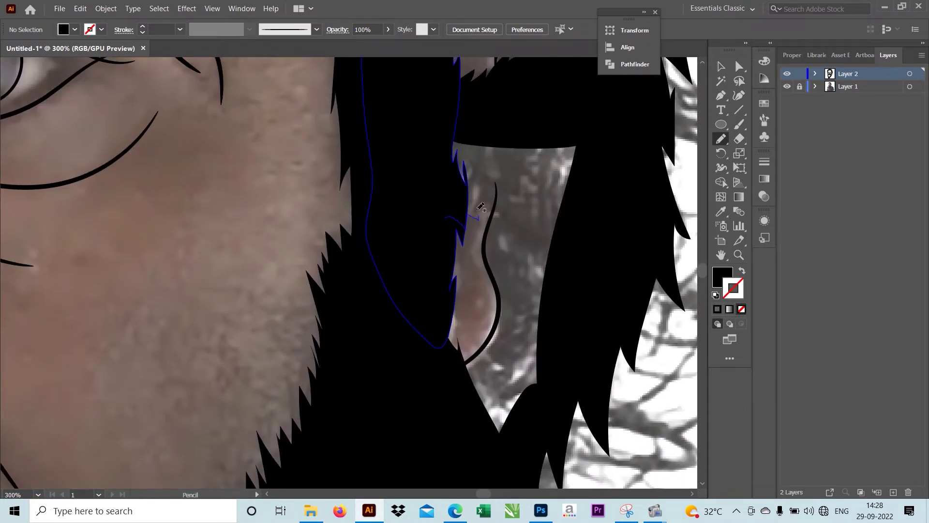
left_click_drag(439, 118, 443, 122)
Step: Add one more tall black hair shape on the right, then fit the whole face in view
scroll(460, 222, "up", 1)
scroll(465, 208, "up", 1)
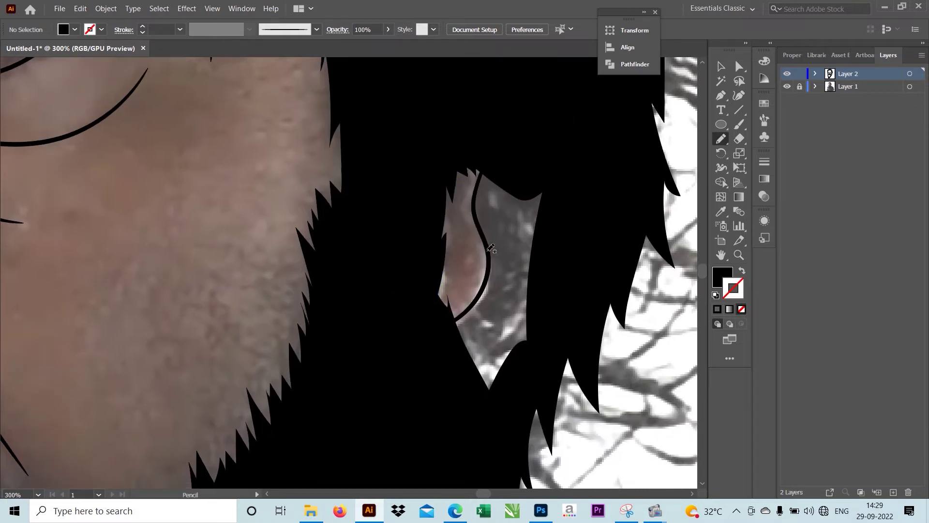
scroll(473, 197, "up", 1)
scroll(471, 275, "up", 1)
scroll(450, 339, "down", 1)
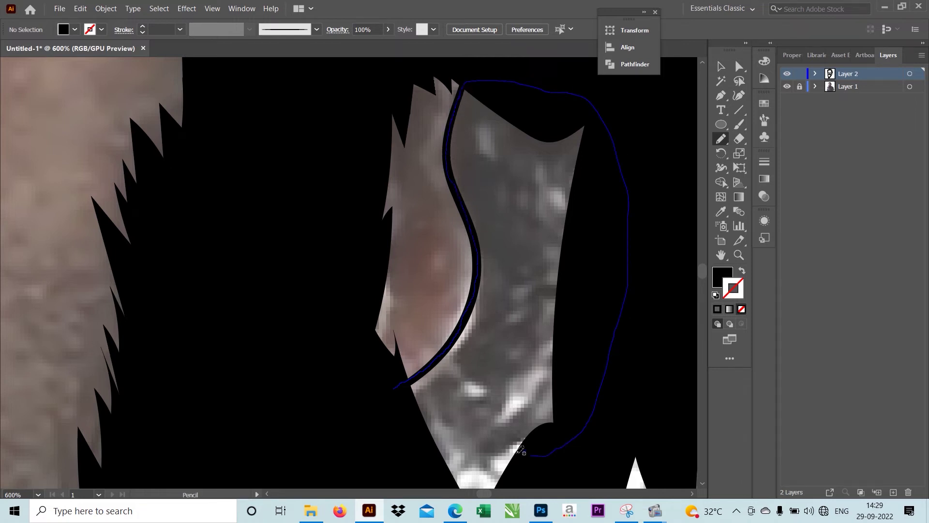
left_click_drag(463, 91, 424, 445)
scroll(442, 149, "down", 3)
key("ctrl+0")
Step: Finish the black hair fill above the ear and a strand beside the temple
scroll(464, 242, "up", 2)
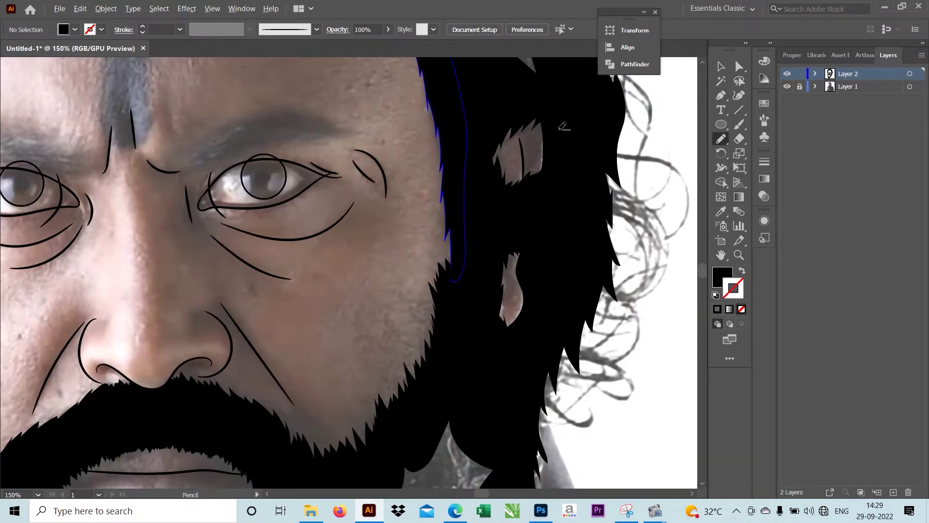
scroll(467, 357, "up", 1)
left_click_drag(515, 192, 474, 119)
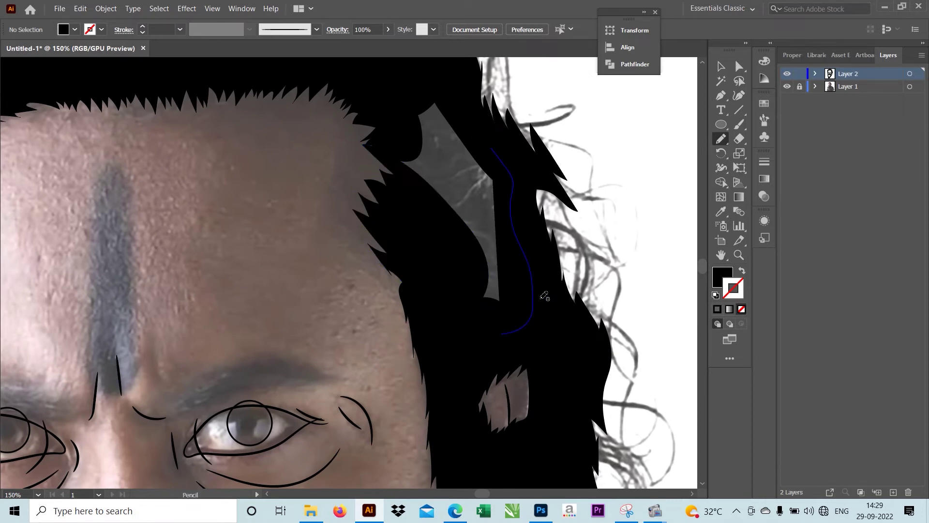
mouse_move(528, 334)
left_mouse_down()
mouse_move(529, 253)
mouse_move(504, 334)
left_mouse_up()
scroll(543, 308, "down", 4)
scroll(448, 372, "up", 3)
scroll(339, 242, "up", 1)
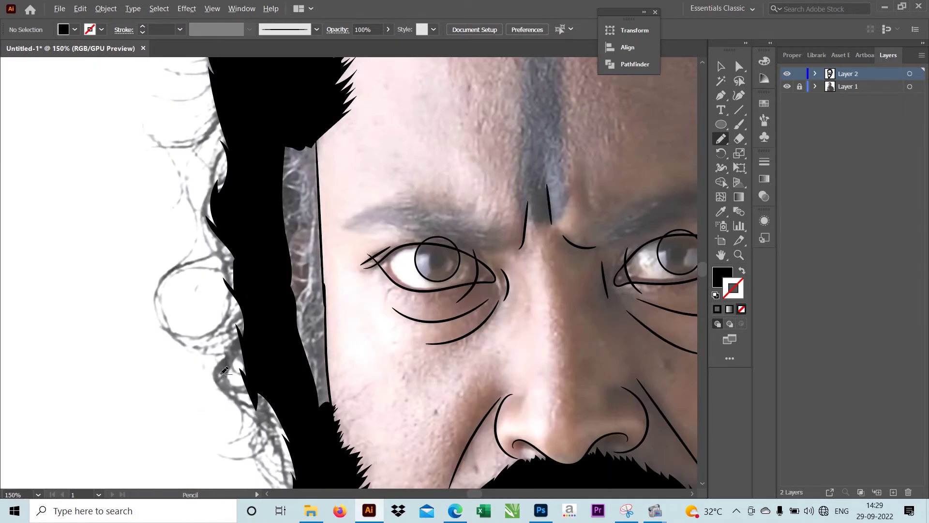
scroll(299, 163, "up", 3)
Step: Loop the grey strand left of the face, the temple gap and the cheek sliver to fill them black
mouse_move(339, 84)
left_mouse_down()
mouse_move(290, 395)
mouse_move(391, 369)
left_mouse_up()
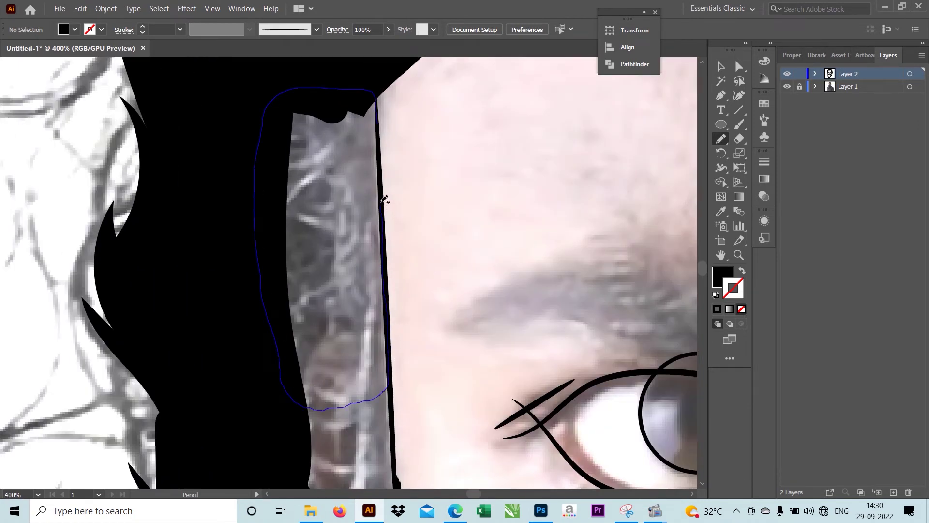
left_click_drag(381, 124, 379, 100)
scroll(382, 97, "down", 4)
scroll(388, 84, "up", 4)
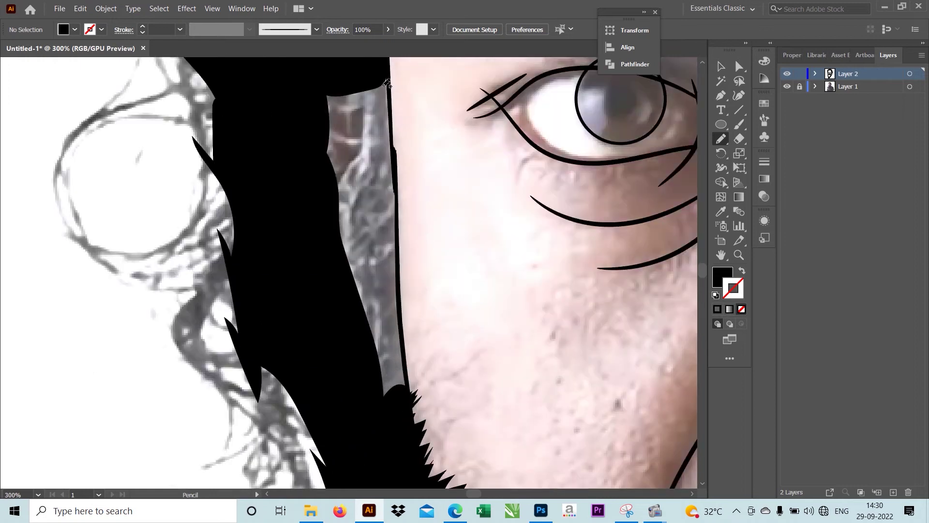
mouse_move(389, 66)
left_mouse_down()
mouse_move(307, 234)
mouse_move(397, 289)
left_mouse_up()
left_click_drag(391, 71, 390, 73)
scroll(388, 78, "down", 3)
scroll(356, 284, "up", 5)
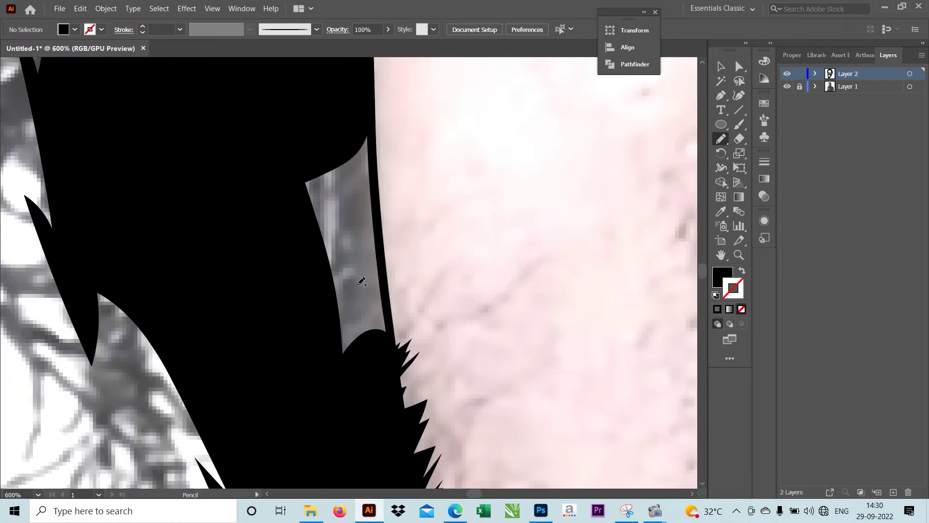
mouse_move(372, 129)
left_mouse_down()
mouse_move(358, 372)
mouse_move(393, 309)
left_mouse_up()
left_click_drag(380, 213, 379, 204)
scroll(379, 204, "down", 5)
Step: Fill the grey patches along the beard's right edge and below the mouth black
scroll(484, 176, "down", 1)
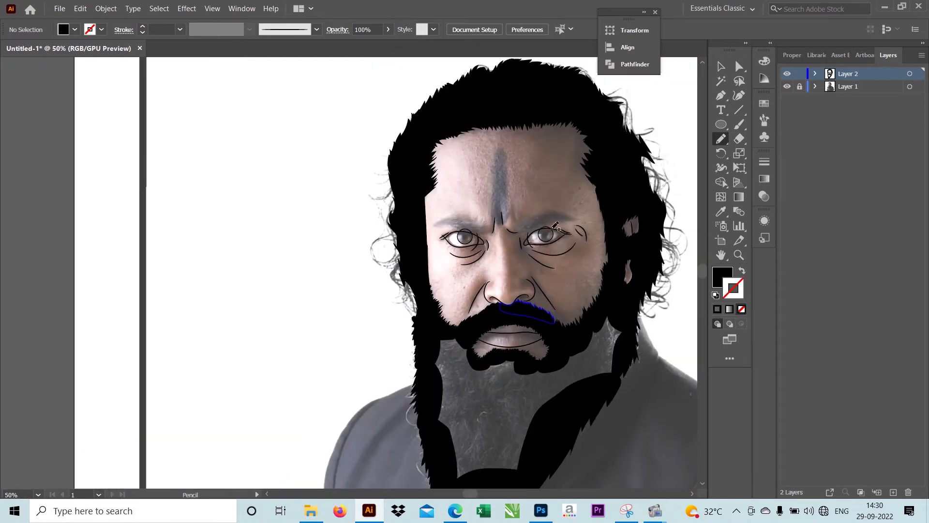
scroll(484, 176, "up", 1)
scroll(484, 175, "up", 2)
left_click_drag(538, 196, 428, 270)
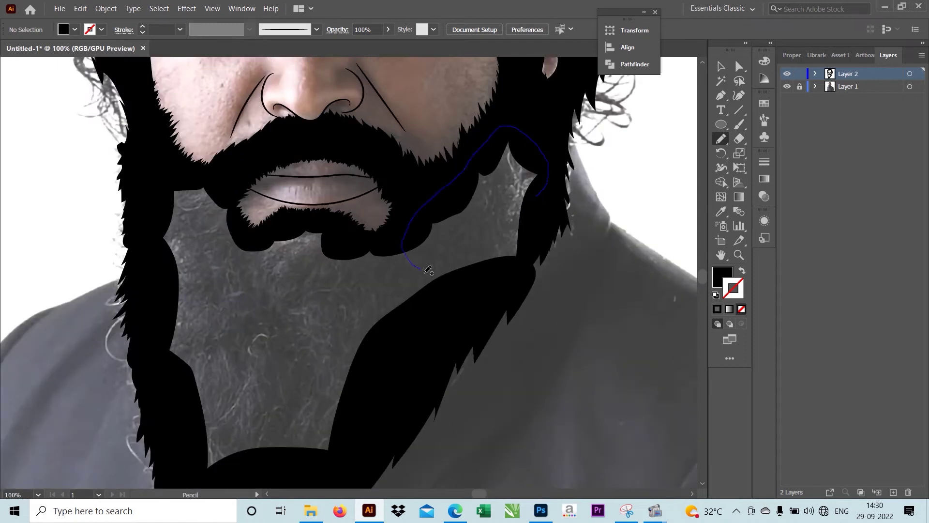
left_click_drag(541, 219, 537, 199)
scroll(484, 117, "down", 3)
left_click_drag(419, 107, 326, 110)
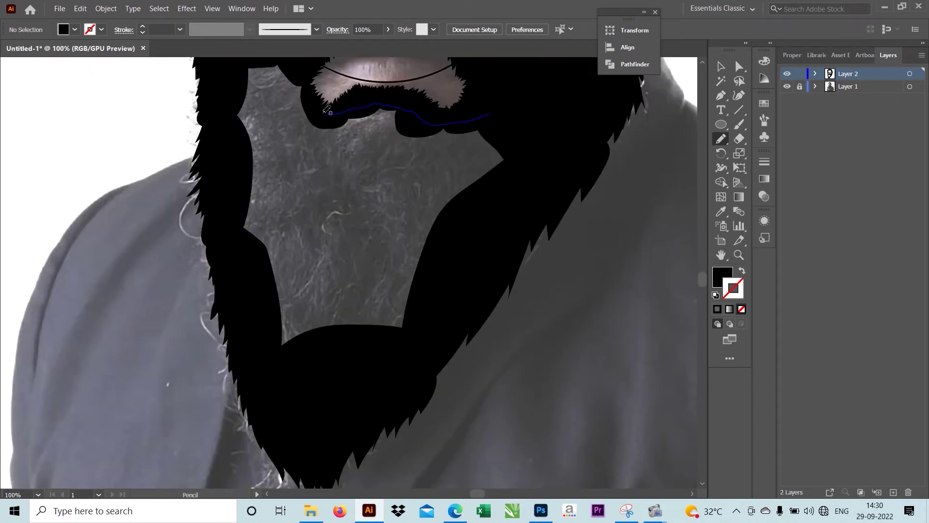
left_click_drag(246, 56, 486, 116)
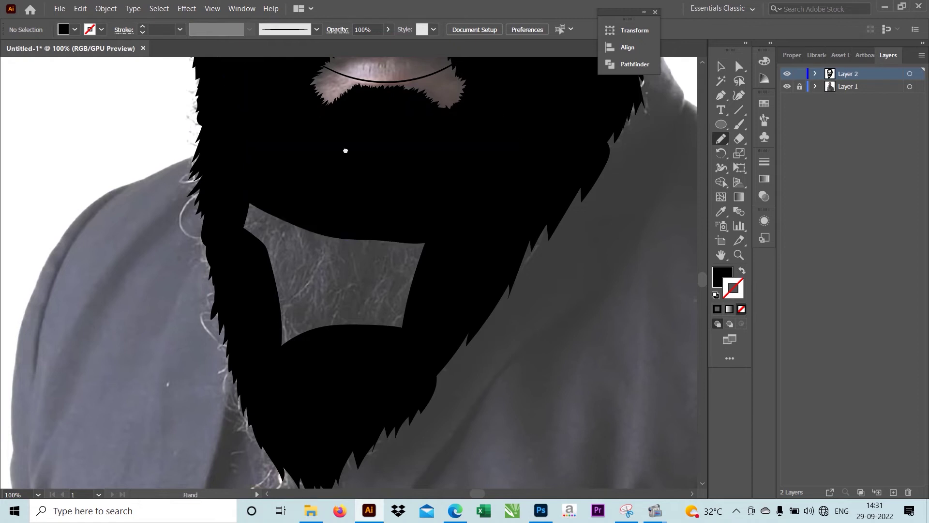
scroll(532, 213, "left", 2)
mouse_move(533, 213)
left_mouse_down()
mouse_move(331, 219)
mouse_move(504, 315)
left_mouse_up()
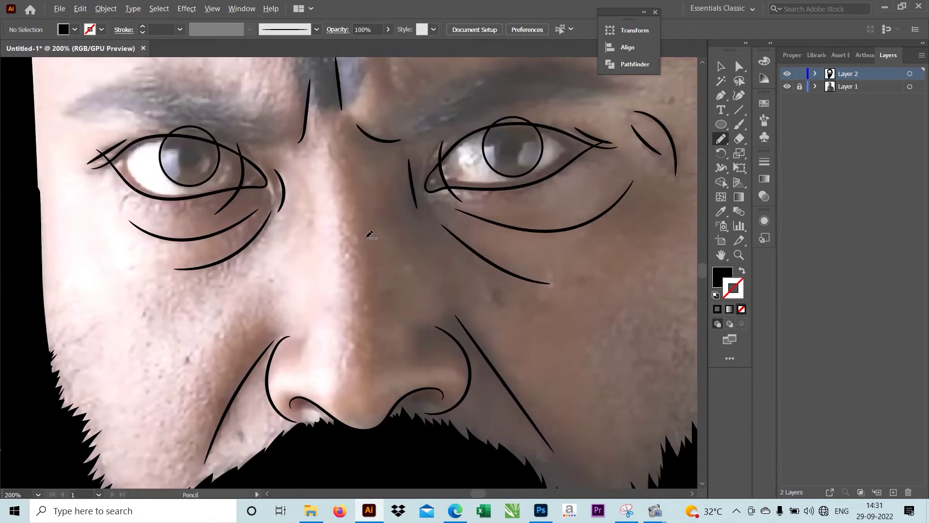
Step: Fill the left and right nostrils with small black shapes
scroll(336, 344, "up", 2, "alt")
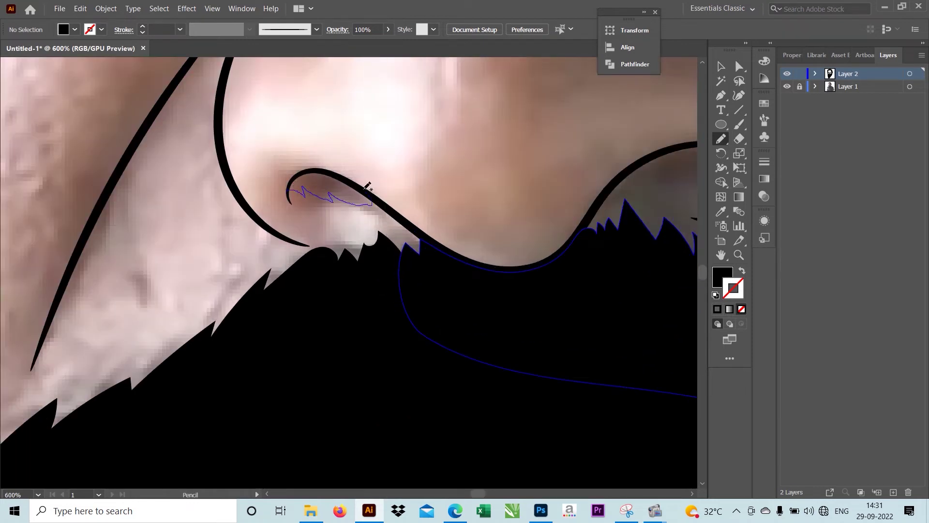
left_click_drag(292, 181, 289, 184)
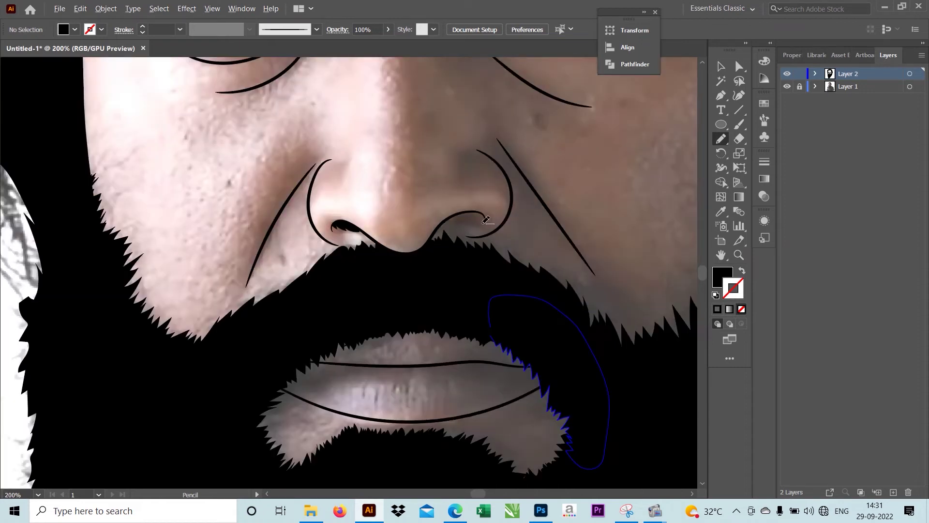
scroll(485, 220, "up", 3, "alt")
left_click_drag(411, 213, 455, 209)
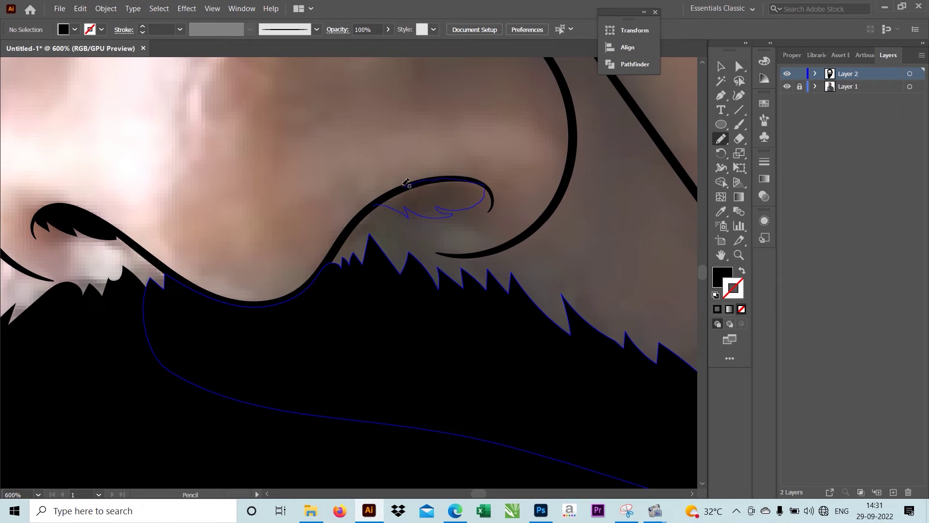
left_click_drag(405, 183, 387, 194)
scroll(387, 194, "down", 3, "alt")
scroll(484, 242, "down", 2, "alt")
scroll(556, 276, "down", 2, "alt")
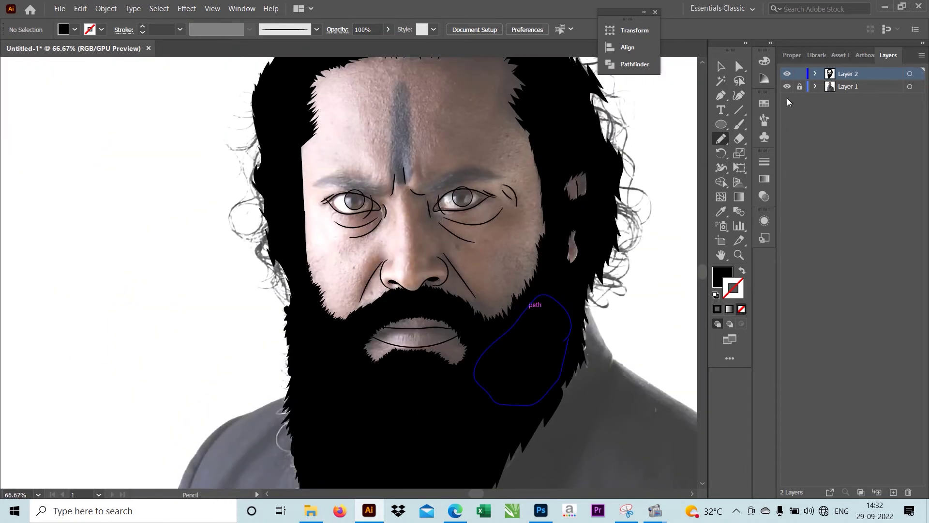
Step: Check against the reference photo, then expand the selected face line art strokes into filled shapes
left_click(786, 86)
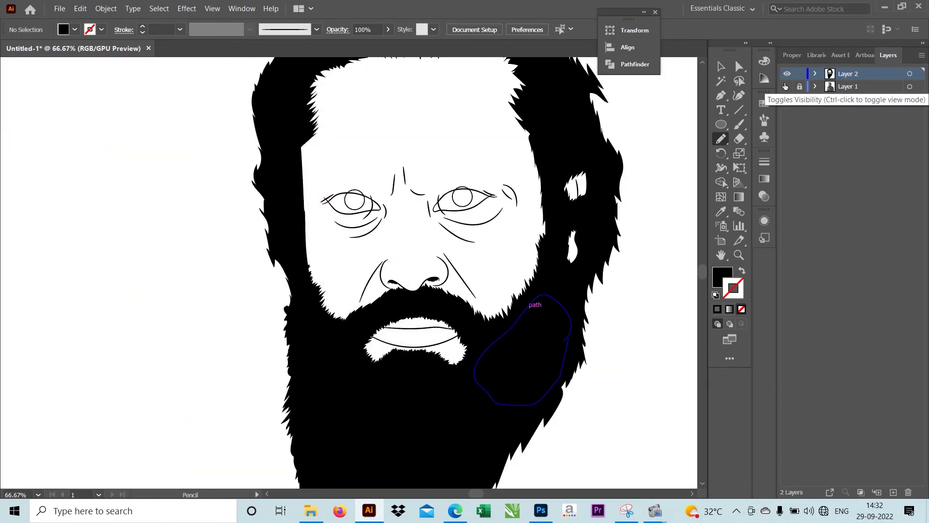
left_click(786, 86)
key("v")
scroll(464, 220, "up", 3)
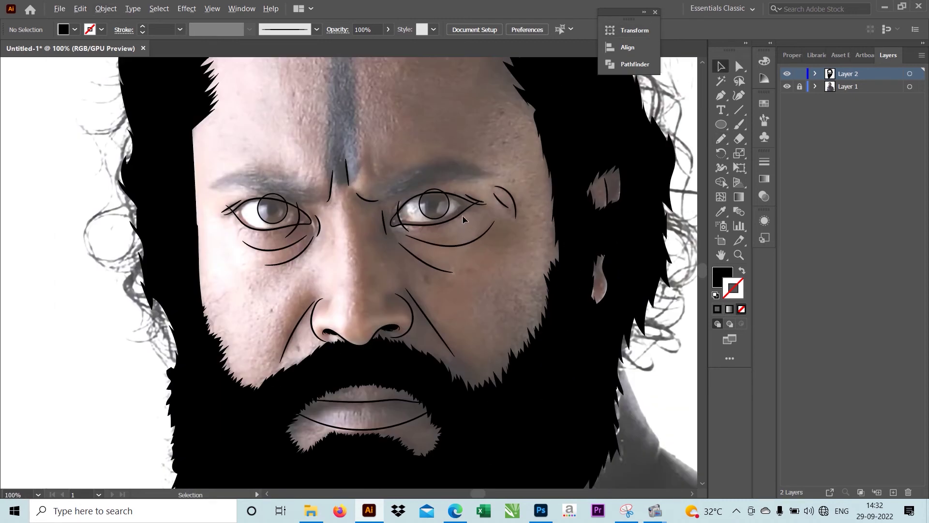
left_click_drag(211, 154, 518, 349)
left_click(106, 8)
left_click(118, 121)
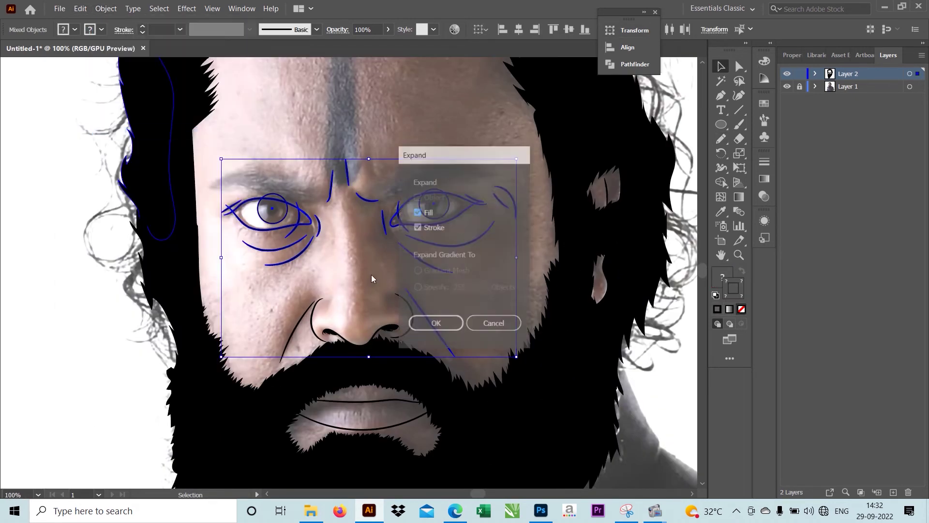
key("Return")
left_click(635, 64)
key("ctrl+shift+a")
Step: Delete the iris arc above one eyelid and the excess inner lid line piece
scroll(266, 210, "up", 5)
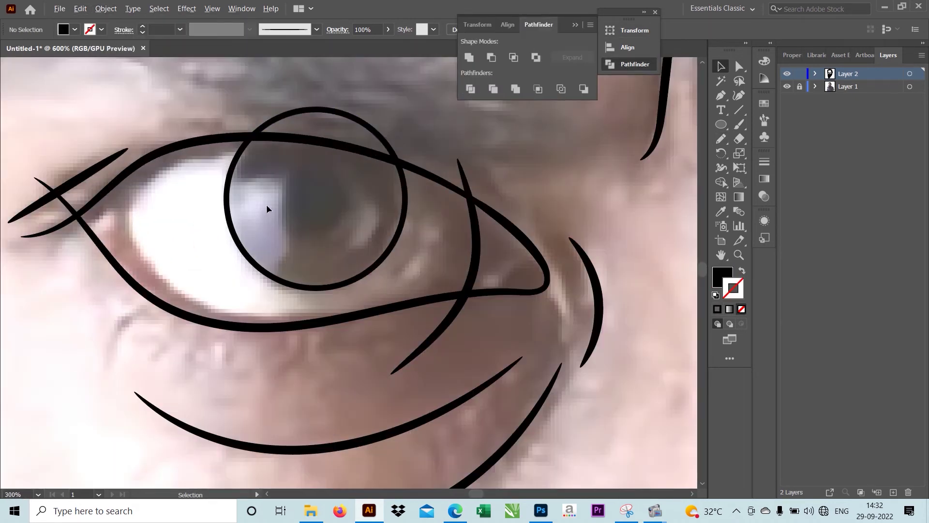
left_click(317, 107)
key("Delete")
left_click(426, 338)
key("Delete")
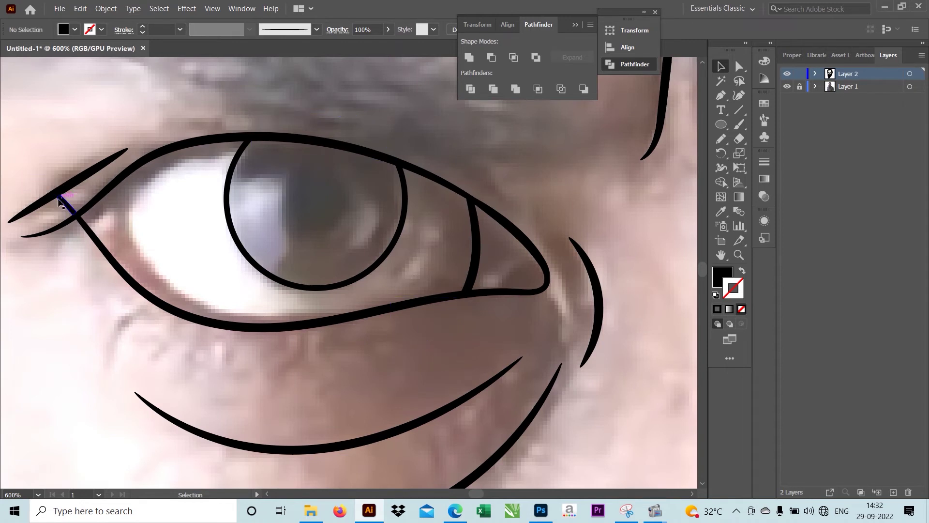
Step: Delete the other eye's iris arc poking above its eyelid
scroll(167, 283, "down", 1)
scroll(167, 283, "down", 4)
scroll(345, 199, "up", 4)
scroll(296, 131, "up", 1)
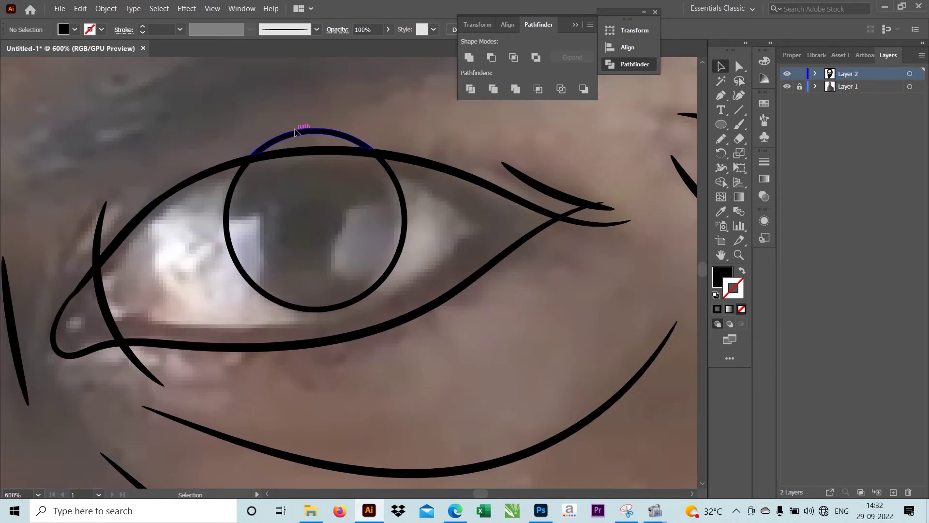
left_click(295, 132)
key("Delete")
Step: Remove the leftover corner line segments above and below the lid and a tiny stray piece
left_click(103, 223)
key("Delete")
left_click(144, 368)
key("Delete")
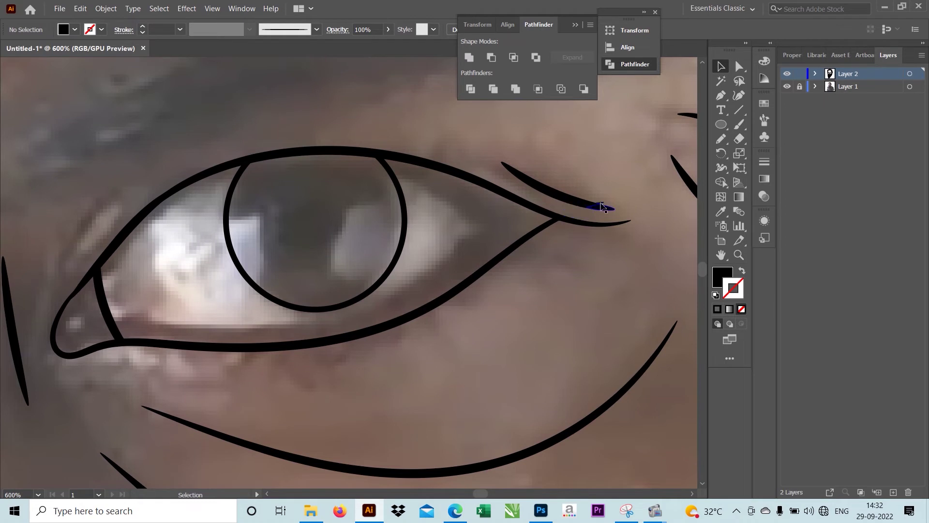
left_click(601, 207)
key("Delete")
scroll(546, 280, "down", 5)
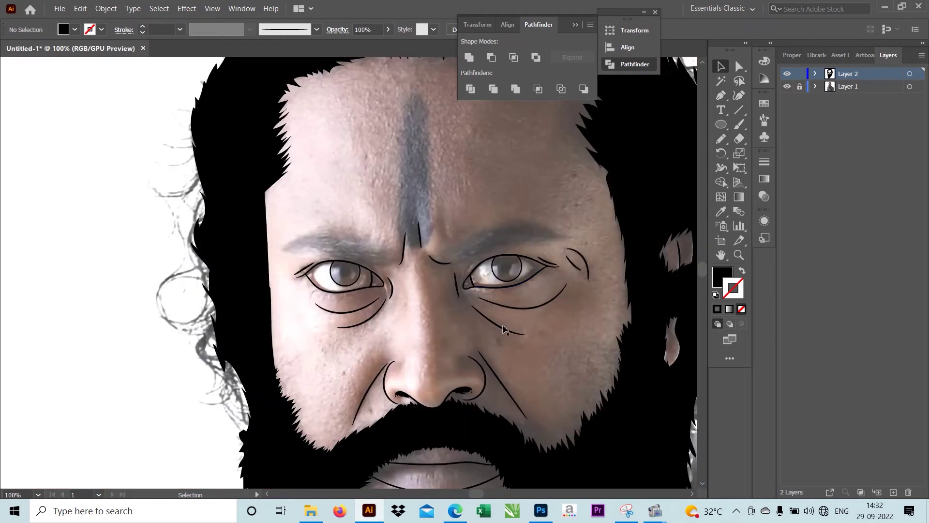
scroll(503, 329, "up", 4)
Step: Undo an accidental move of a small corner stroke piece and bring the brows into view
left_click_drag(571, 244, 570, 310)
key("ctrl+z")
scroll(536, 327, "down", 2)
scroll(310, 387, "up", 1)
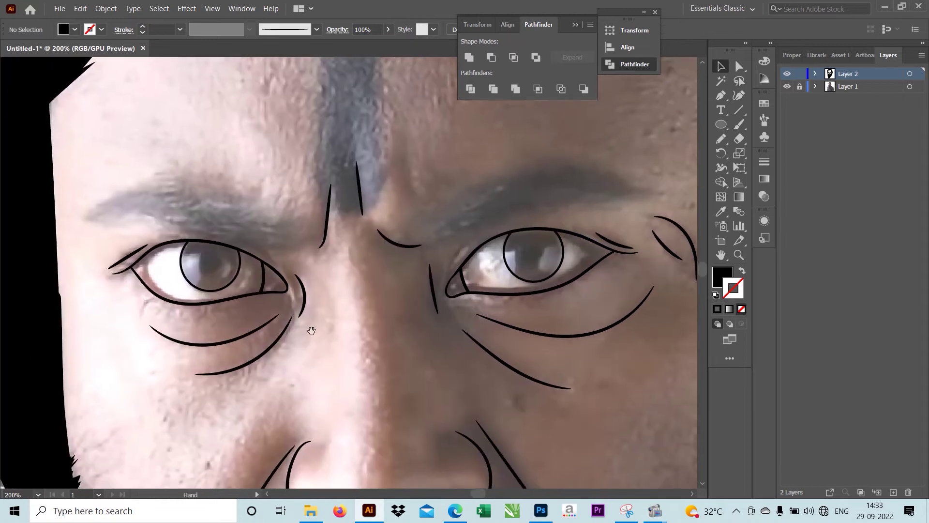
left_click_drag(311, 331, 310, 427)
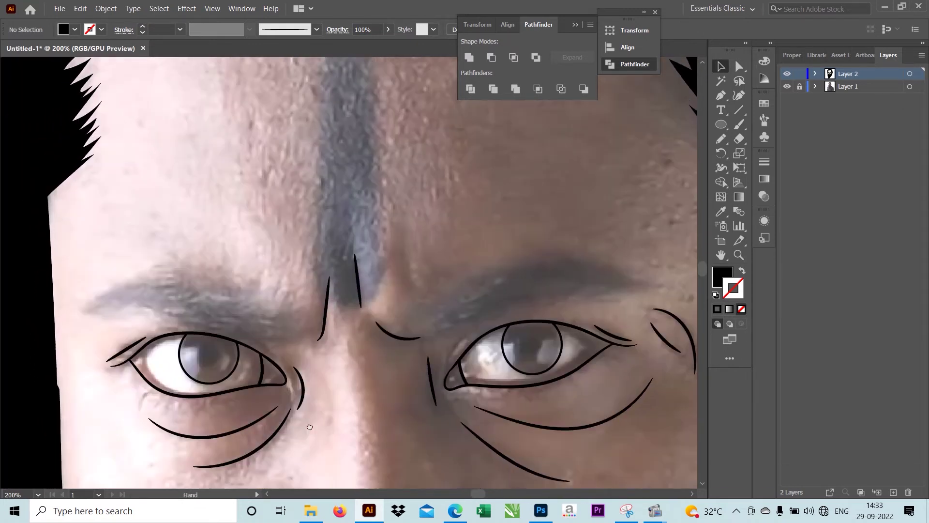
Step: Trace a closed black-filled outline of the left eyebrow with the Pencil
key("n")
scroll(266, 305, "up", 2)
scroll(125, 240, "up", 1)
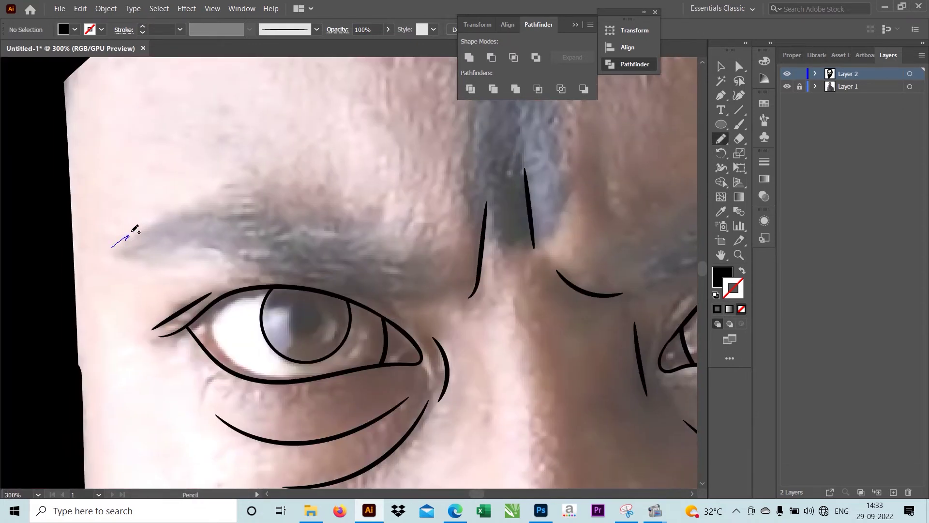
mouse_move(132, 233)
left_mouse_down()
mouse_move(251, 183)
mouse_move(318, 188)
mouse_move(371, 233)
mouse_move(440, 259)
left_mouse_up()
scroll(440, 260, "down", 3)
scroll(488, 256, "up", 2)
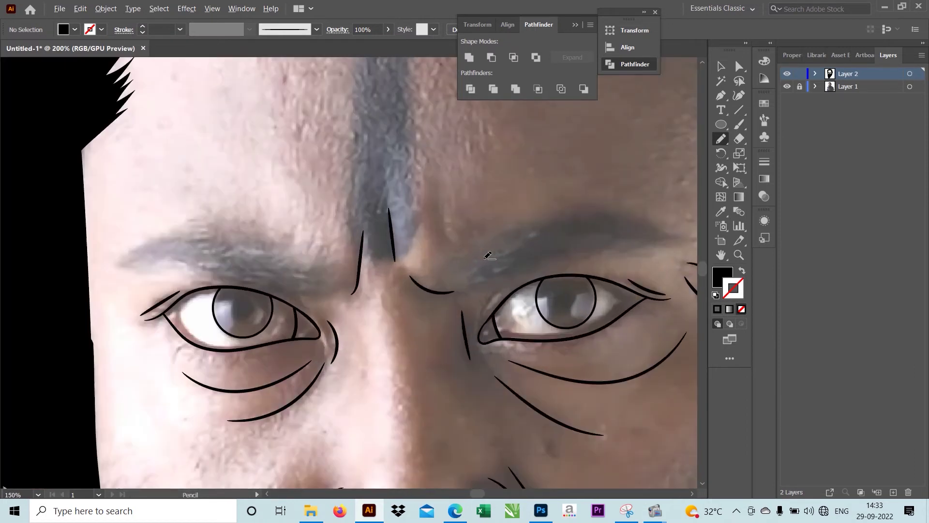
scroll(488, 256, "down", 1)
scroll(424, 273, "up", 1)
left_click_drag(439, 262, 457, 237)
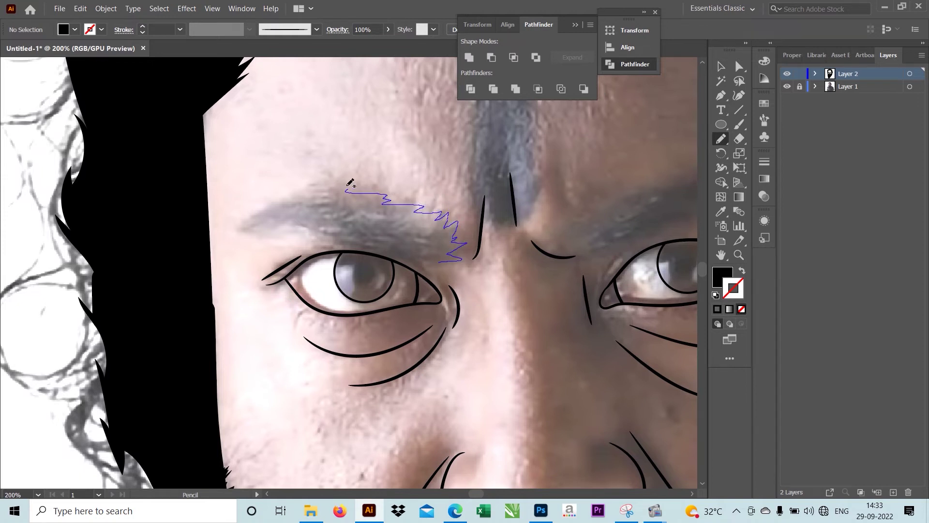
left_click_drag(349, 183, 284, 191)
left_click_drag(234, 228, 439, 261)
Step: Add jagged black spikes along the left eyebrow's lower edge
scroll(380, 234, "up", 3)
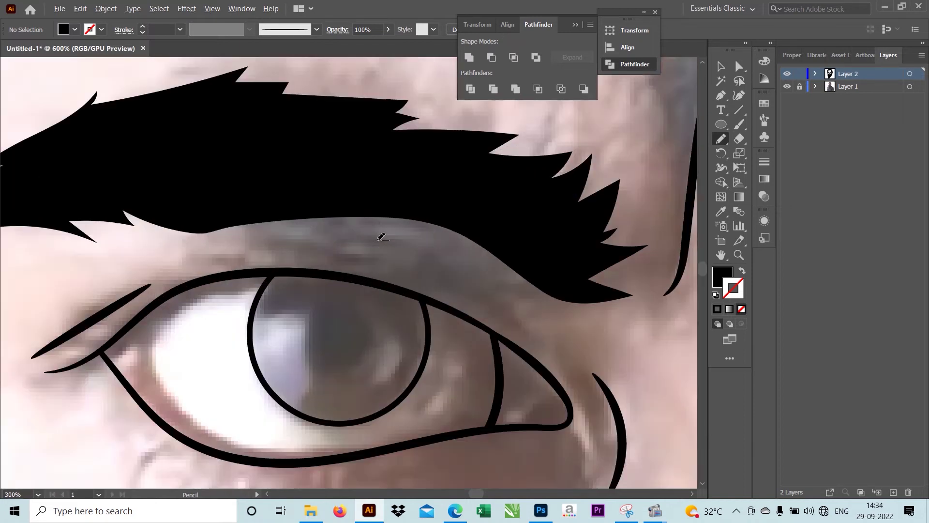
scroll(242, 218, "down", 1)
scroll(114, 185, "up", 1)
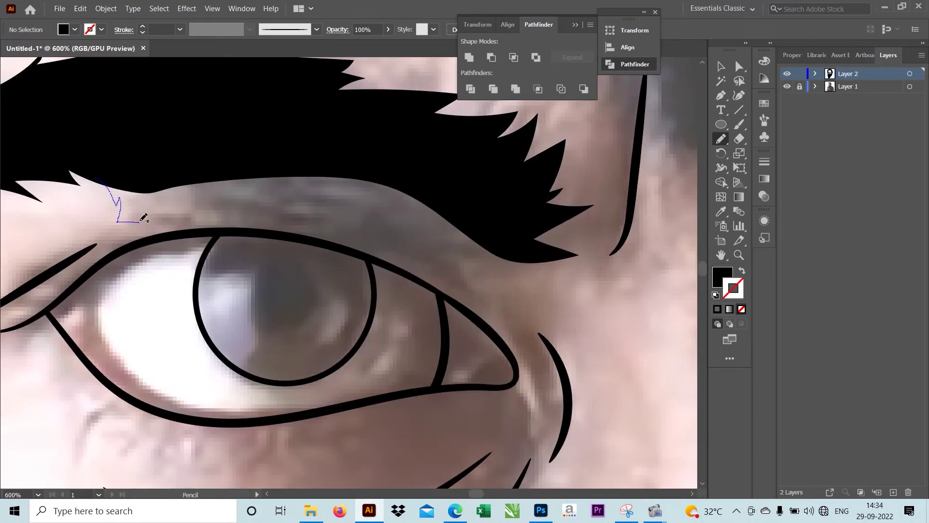
left_click_drag(163, 224, 217, 231)
left_click_drag(460, 269, 97, 177)
scroll(499, 242, "down", 1)
scroll(531, 248, "up", 3)
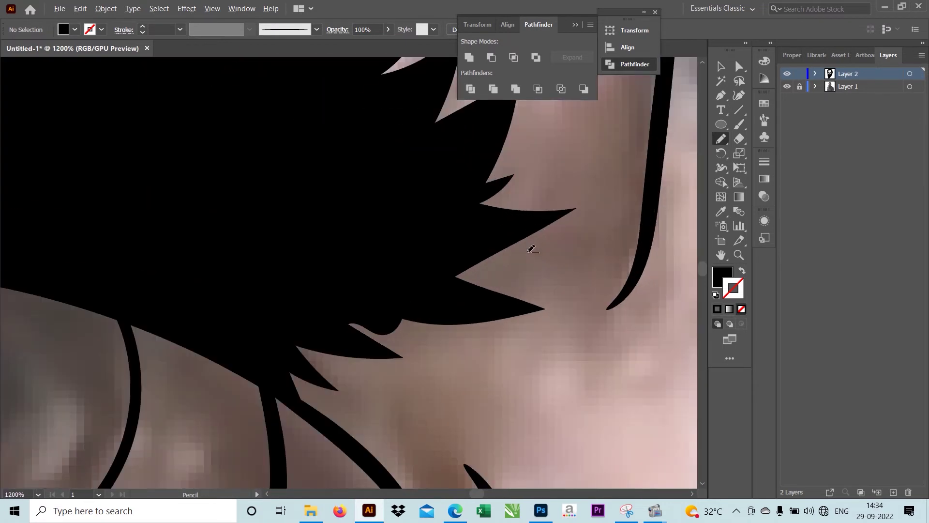
scroll(531, 249, "down", 3)
left_click_drag(327, 218, 380, 235)
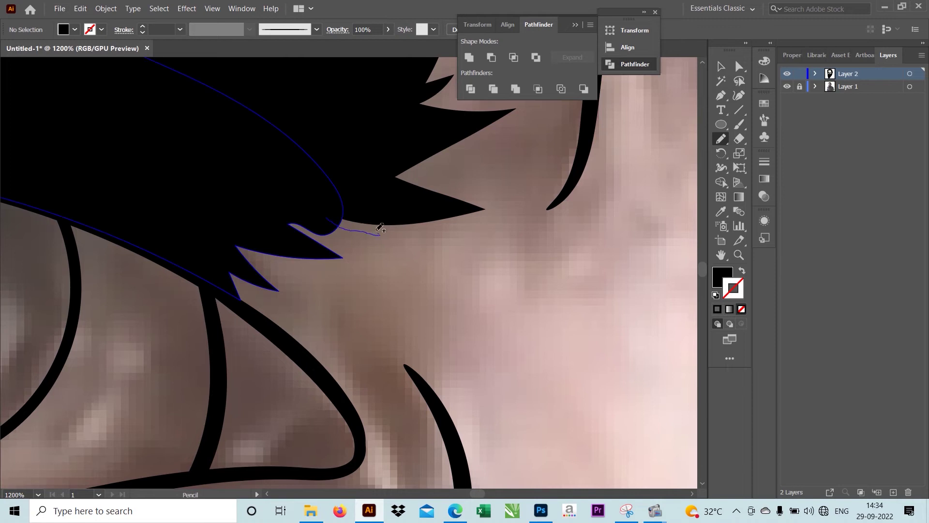
scroll(381, 229, "down", 5)
Step: Trace the right eyebrow as a jagged solid black shape
scroll(384, 259, "right", 5)
scroll(384, 259, "up", 2)
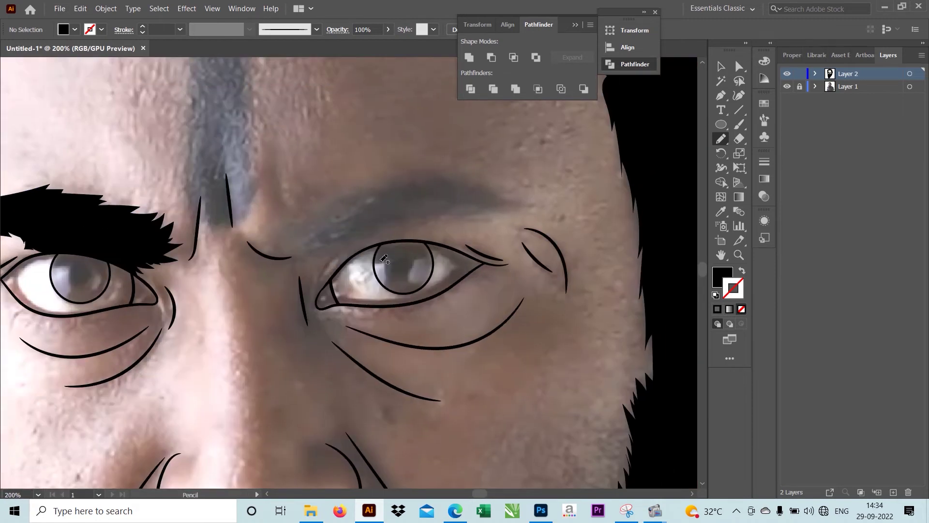
scroll(358, 252, "up", 1)
scroll(358, 251, "left", 1)
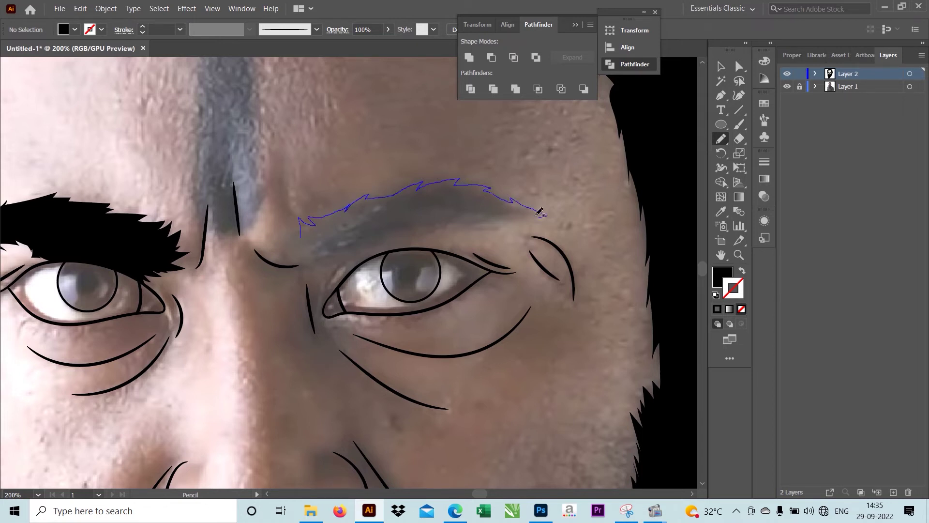
left_click_drag(537, 213, 488, 219)
mouse_move(410, 229)
left_mouse_down()
mouse_move(323, 251)
mouse_move(305, 242)
mouse_move(328, 191)
left_mouse_up()
key("ctrl+plus")
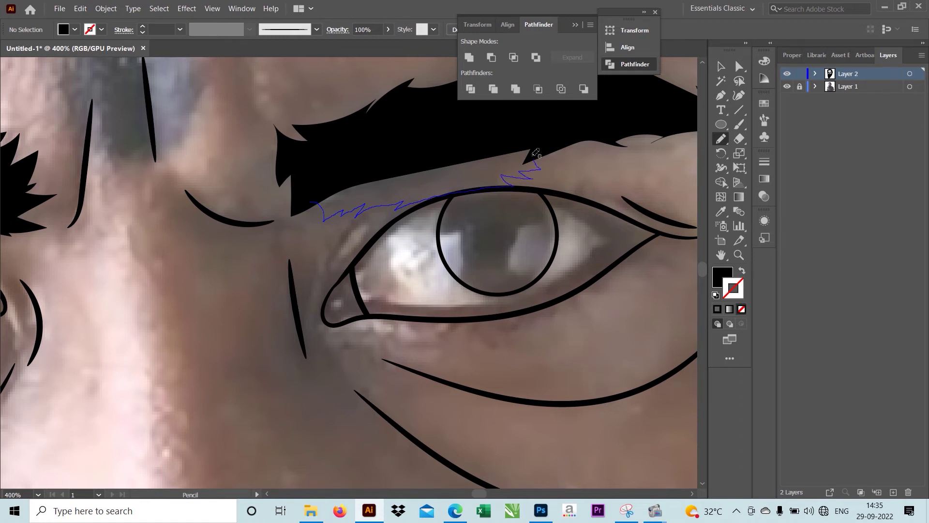
left_click_drag(536, 174, 537, 150)
scroll(537, 150, "down", 3)
scroll(561, 155, "up", 1)
Step: Pencil an extra stroke along the eyebrow's underside
scroll(566, 154, "up", 1)
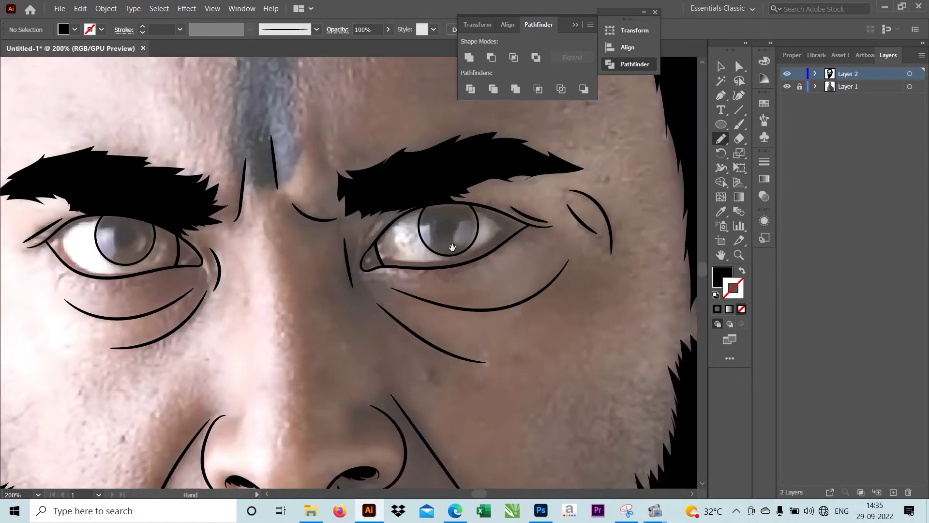
scroll(566, 154, "up", 1)
scroll(566, 154, "up", 2)
mouse_move(421, 187)
left_mouse_down()
mouse_move(522, 185)
mouse_move(416, 162)
left_mouse_up()
scroll(415, 165, "down", 4)
scroll(268, 250, "up", 1)
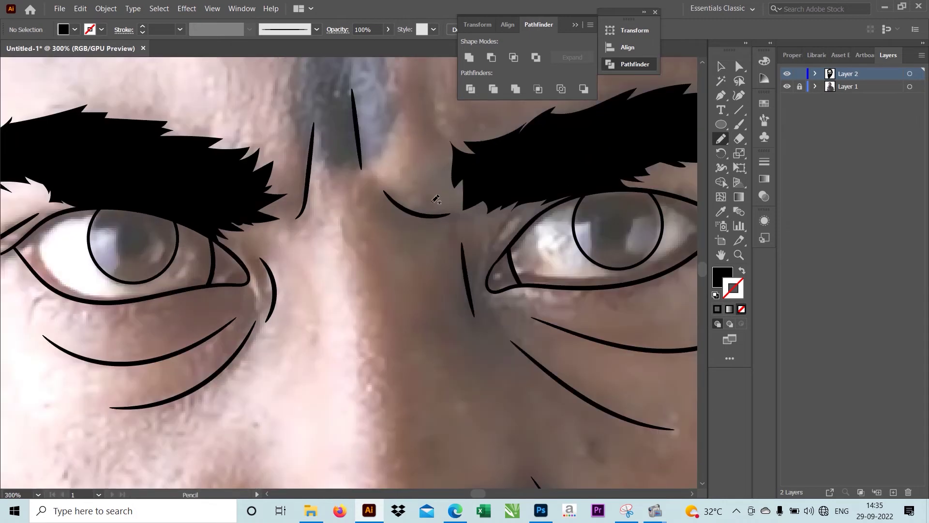
scroll(300, 276, "up", 1)
scroll(629, 149, "up", 5)
Step: Pencil two more thin hair spikes along the brow edge
left_click_drag(479, 162, 438, 227)
scroll(474, 184, "up", 1)
scroll(504, 179, "up", 1)
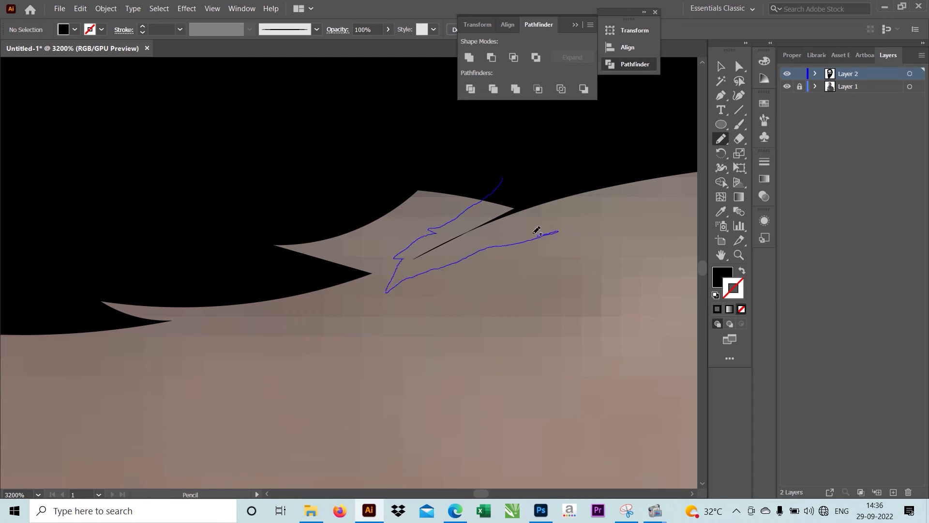
left_click_drag(406, 275, 619, 173)
scroll(581, 285, "down", 3)
scroll(580, 285, "down", 3)
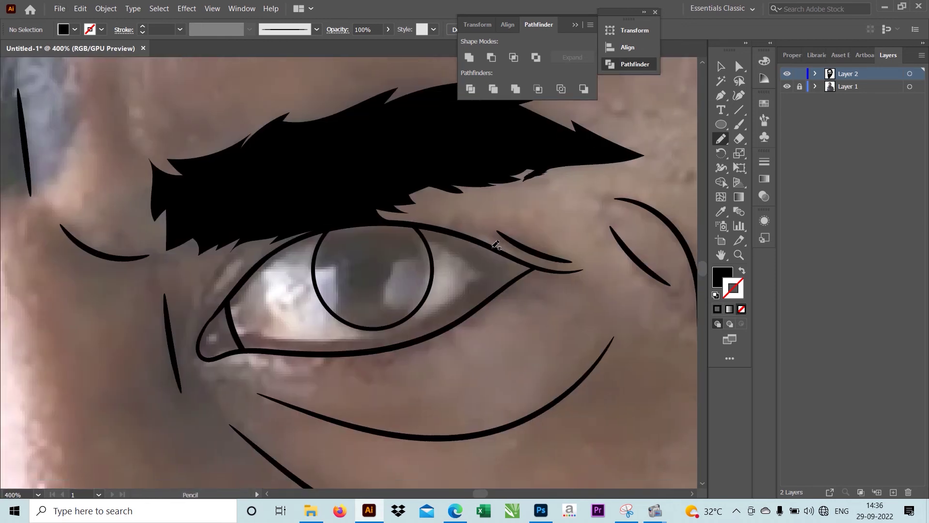
scroll(580, 285, "down", 2)
scroll(399, 301, "up", 1)
Step: Paint a small hair stroke near the brow with the Paintbrush
key("b")
scroll(399, 301, "up", 2)
scroll(501, 195, "up", 1)
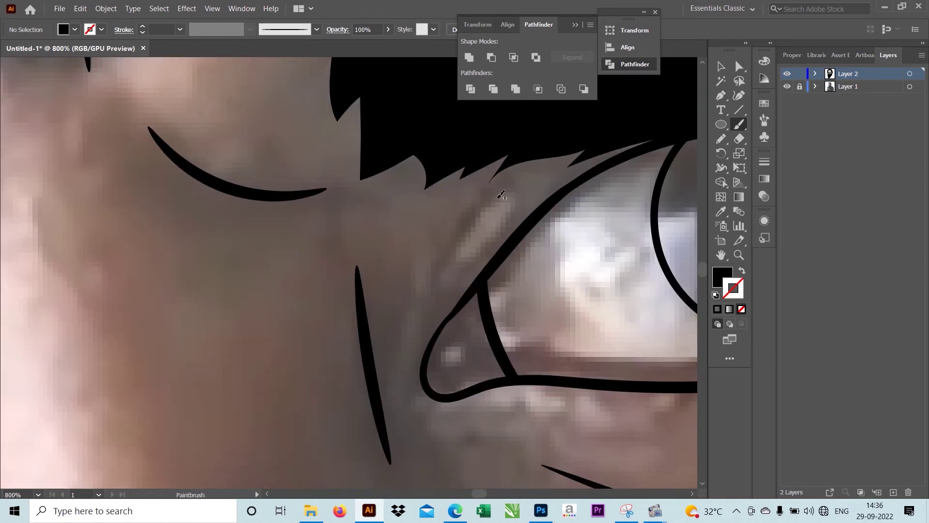
scroll(437, 289, "down", 5)
mouse_move(454, 238)
left_mouse_down()
mouse_move(437, 289)
mouse_move(406, 213)
left_mouse_up()
scroll(406, 213, "up", 3)
scroll(405, 213, "down", 3)
scroll(406, 213, "up", 2)
scroll(407, 210, "down", 2)
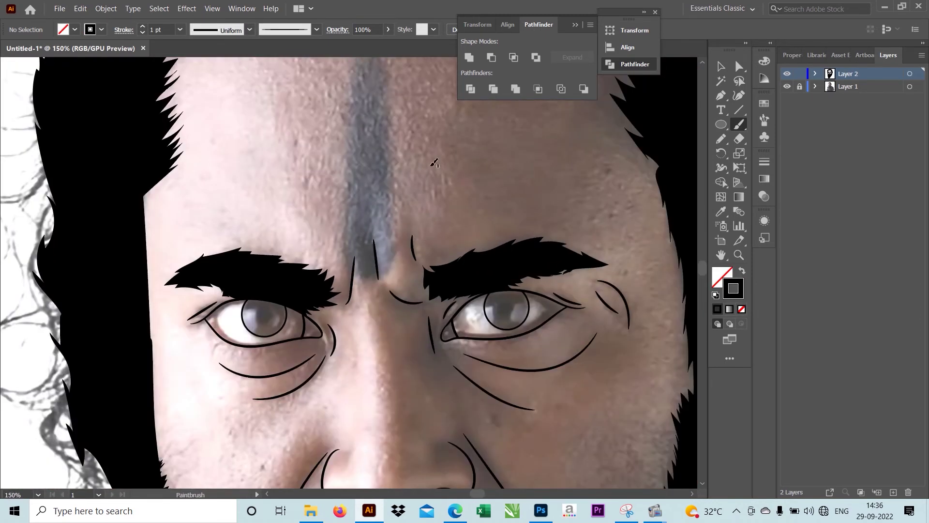
scroll(408, 213, "up", 7)
Step: Paint two fine black spikes filling a notch along the eyebrow's lower edge
left_click_drag(355, 236, 402, 212)
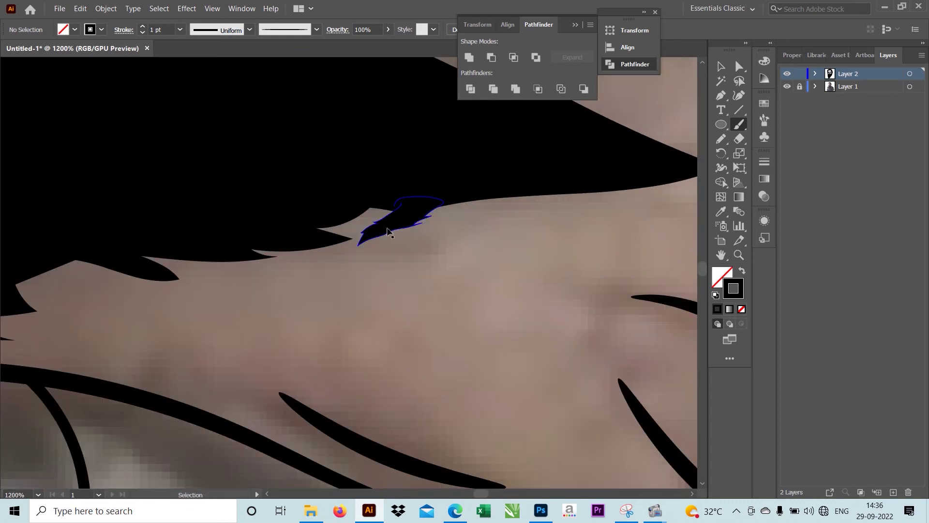
scroll(395, 217, "up", 1)
left_click_drag(370, 181, 349, 200)
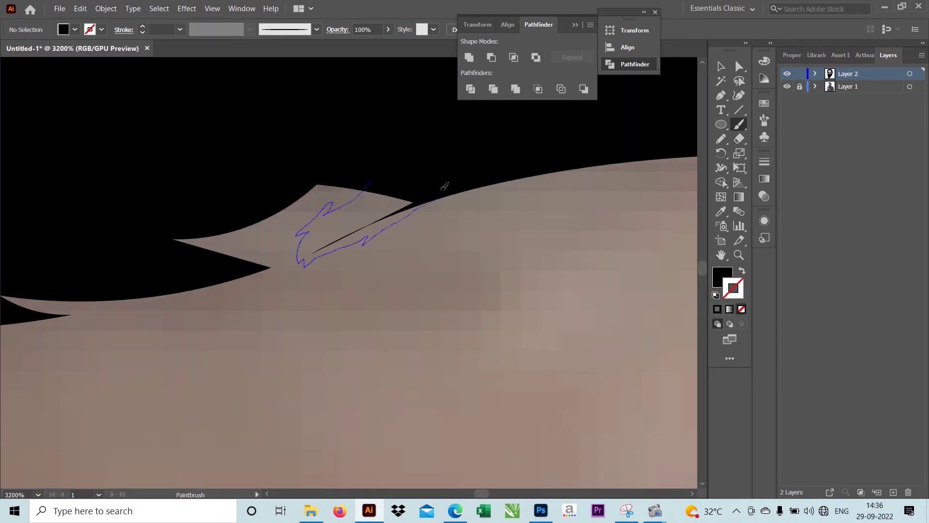
left_click_drag(444, 186, 438, 191)
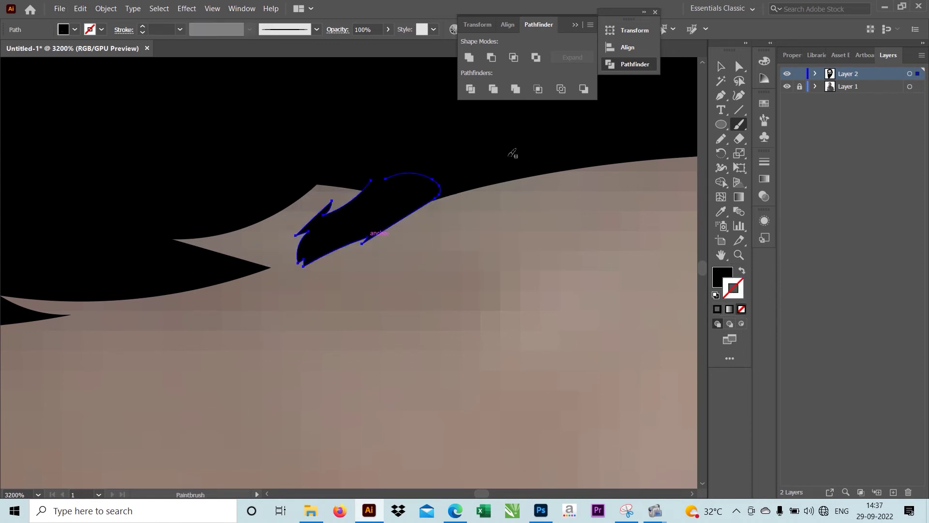
scroll(516, 240, "down", 6)
scroll(533, 238, "down", 5)
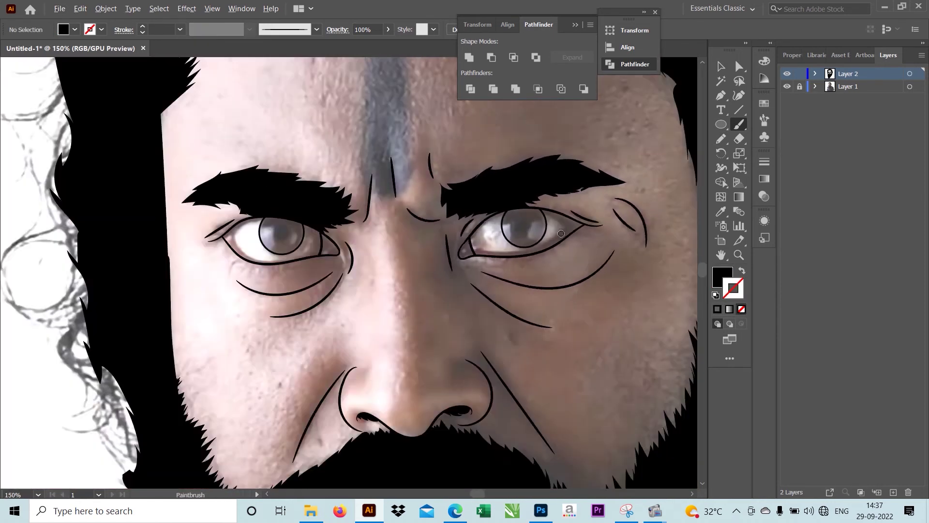
scroll(561, 233, "down", 3)
left_click(787, 86)
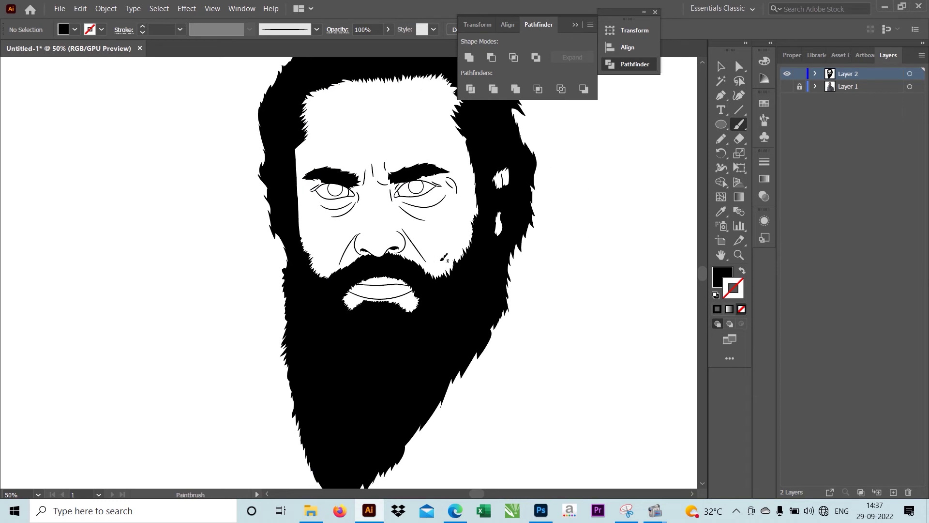
scroll(444, 259, "down", 1)
scroll(444, 259, "up", 1)
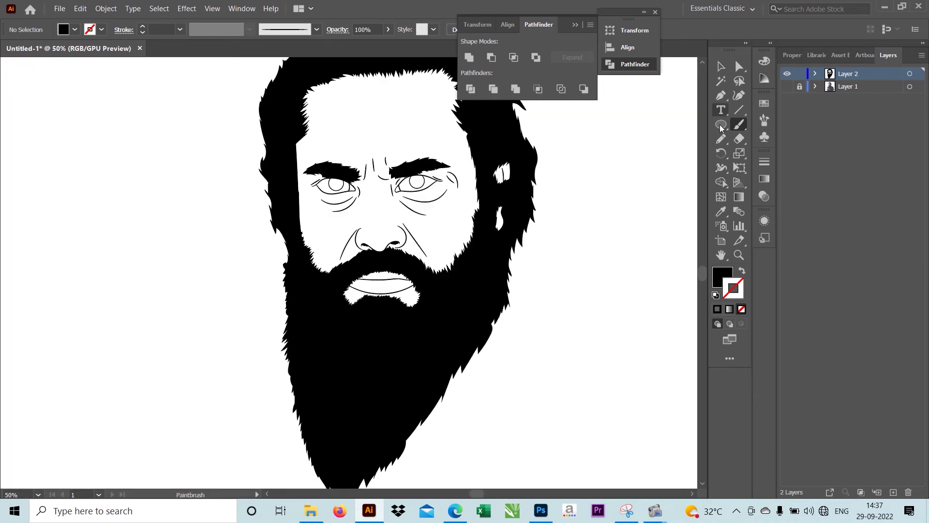
left_click(787, 86)
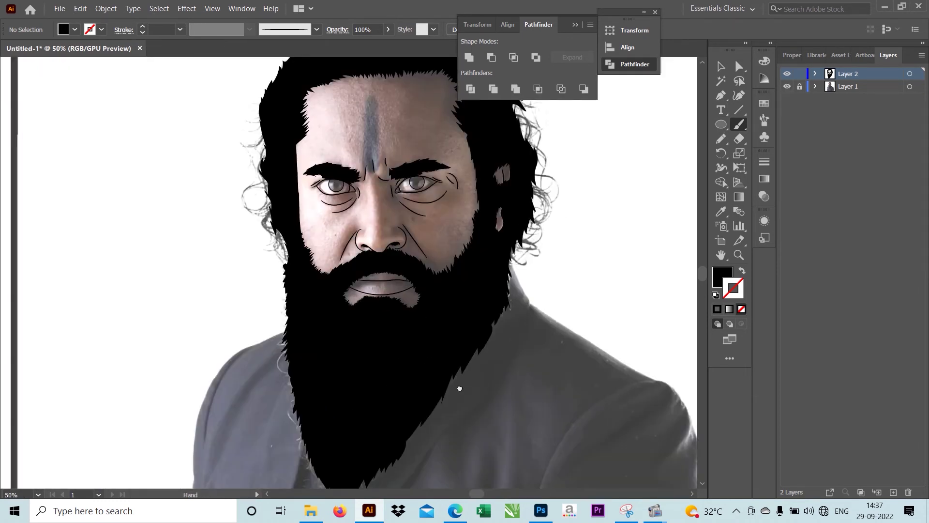
scroll(362, 318, "up", 1)
scroll(362, 318, "down", 3)
scroll(362, 318, "down", 2)
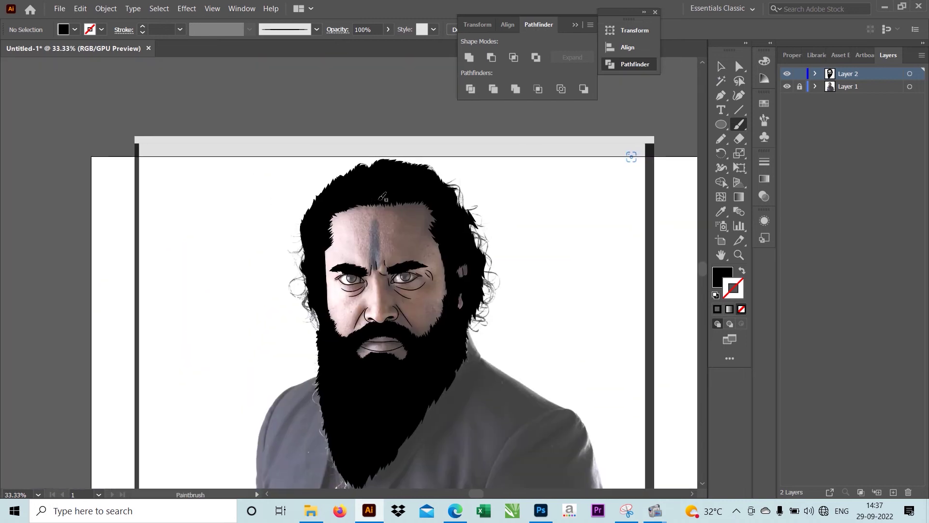
scroll(388, 328, "up", 3)
left_click_drag(424, 225, 451, 316)
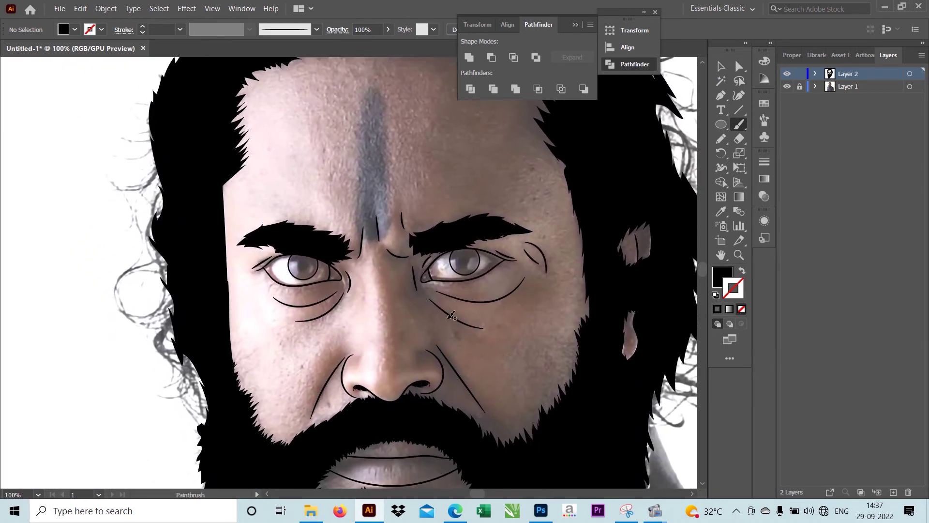
scroll(451, 315, "up", 3)
scroll(477, 296, "up", 2)
Step: Pencil black lid shapes at the first eye's inner and outer corners
left_click(721, 139)
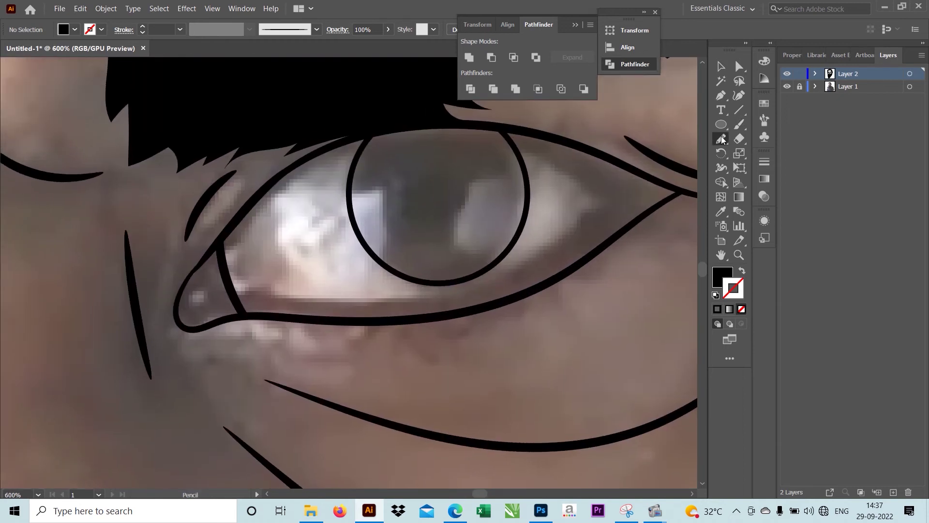
scroll(198, 264, "up", 1)
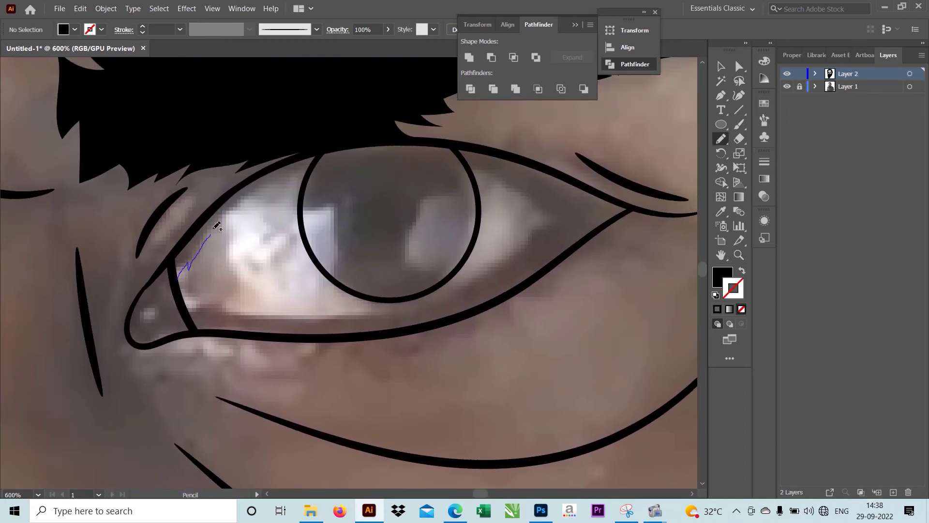
left_click_drag(216, 226, 285, 184)
left_click_drag(180, 246, 181, 247)
mouse_move(494, 166)
left_mouse_down()
mouse_move(320, 192)
mouse_move(405, 238)
left_mouse_up()
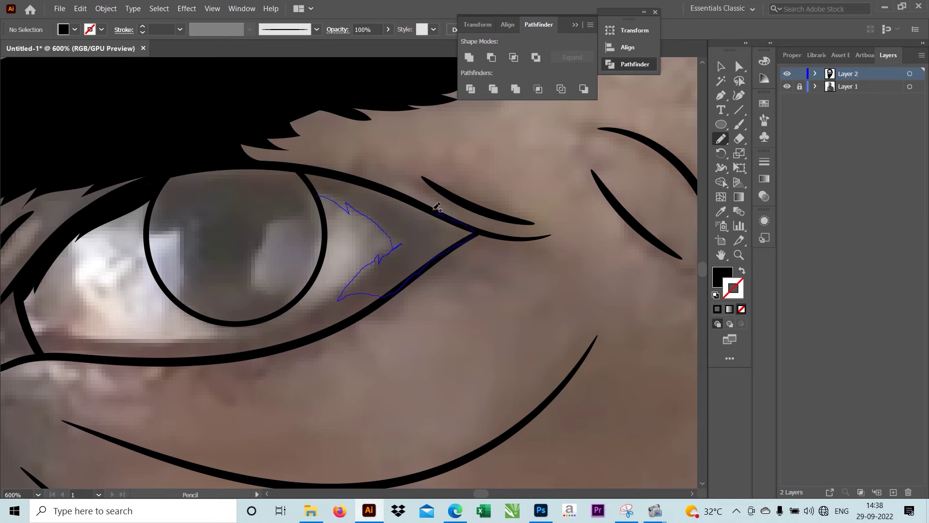
left_click_drag(364, 180, 307, 167)
scroll(193, 203, "down", 4)
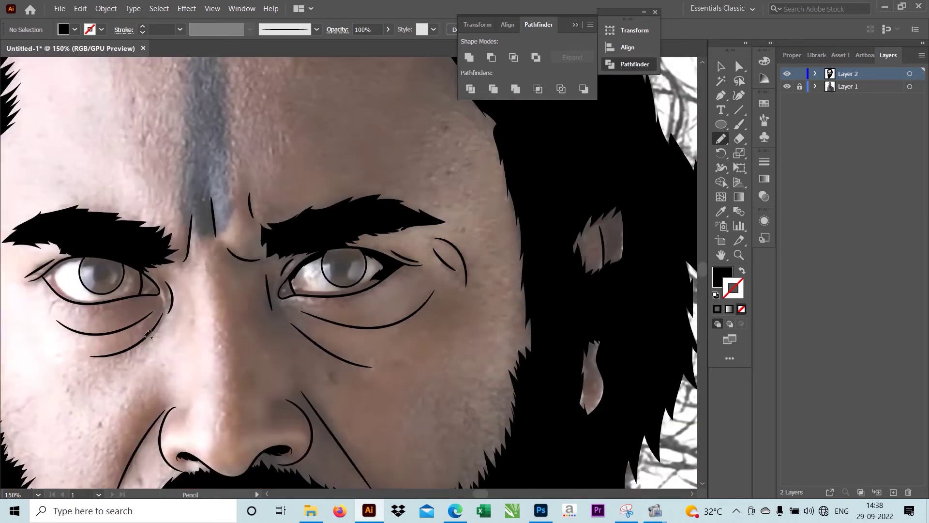
scroll(88, 226, "up", 4)
Step: Draw black lid shapes at the second eye's inner and outer corners
left_click_drag(87, 225, 165, 226)
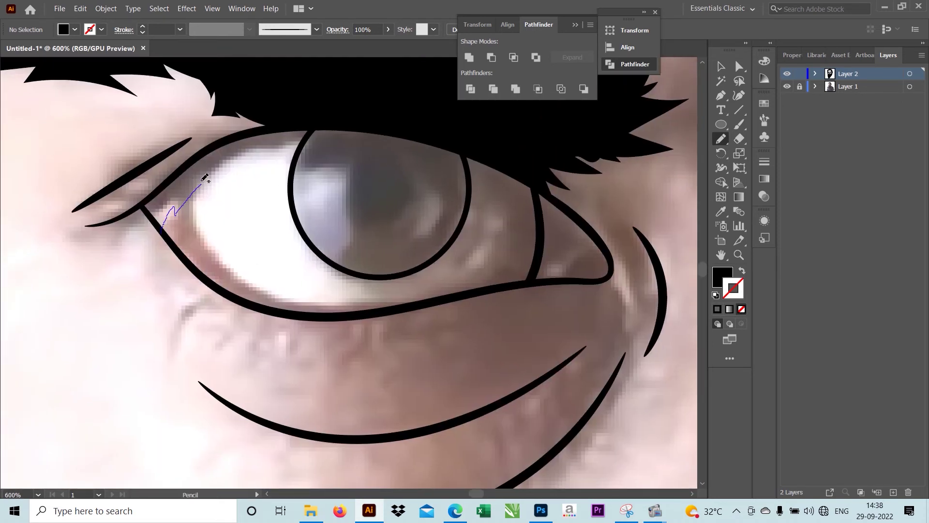
mouse_move(204, 178)
left_mouse_down()
mouse_move(250, 153)
mouse_move(294, 146)
mouse_move(219, 142)
left_mouse_up()
left_click_drag(332, 187, 102, 180)
mouse_move(239, 182)
left_mouse_down()
mouse_move(270, 201)
mouse_move(292, 247)
left_mouse_up()
left_click_drag(313, 211, 272, 131)
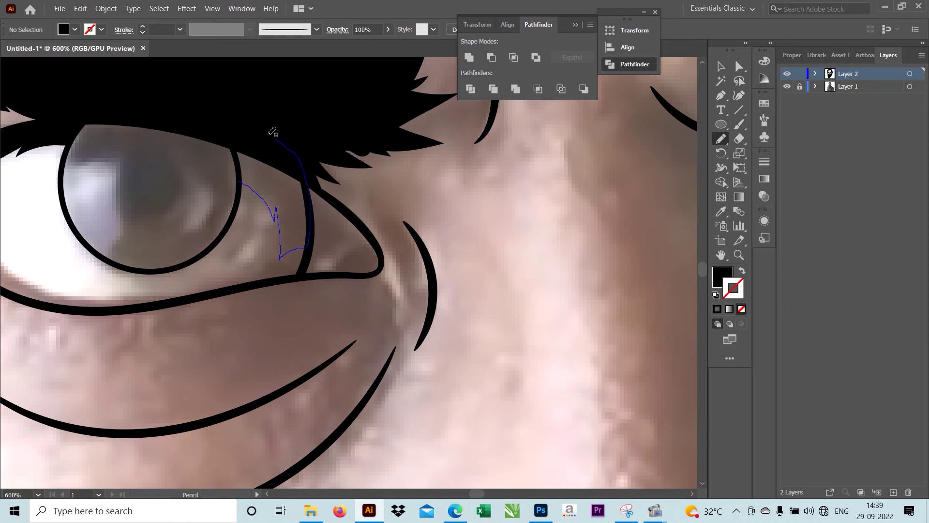
left_click_drag(242, 174, 241, 180)
scroll(265, 209, "down", 5)
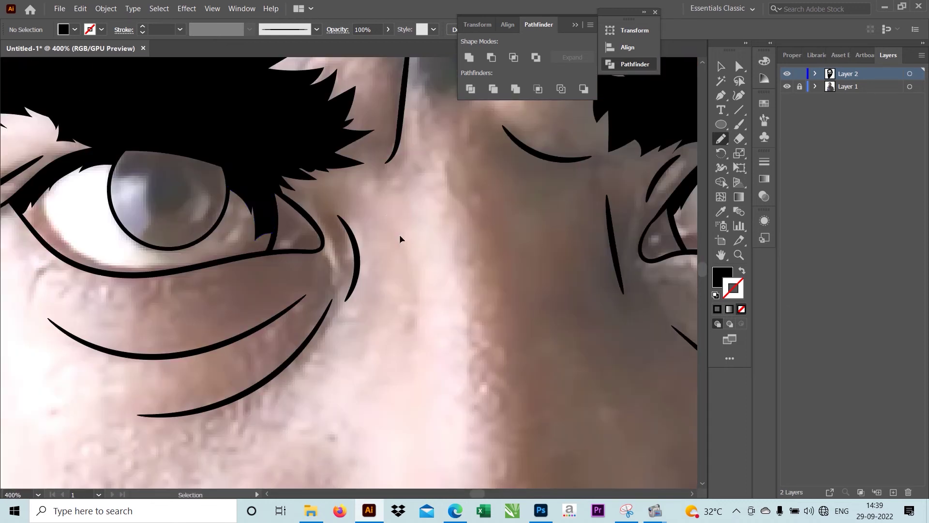
left_click_drag(552, 308, 427, 292)
scroll(457, 276, "down", 1)
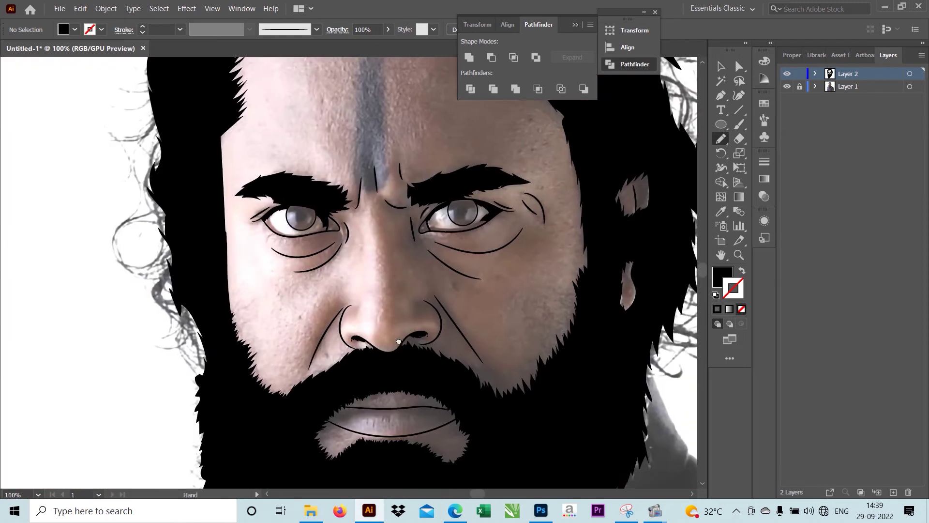
left_click_drag(387, 341, 381, 287)
Step: Switch to the Paintbrush and draw two test strokes beside the face, the second at 2 pt
scroll(387, 286, "down", 1)
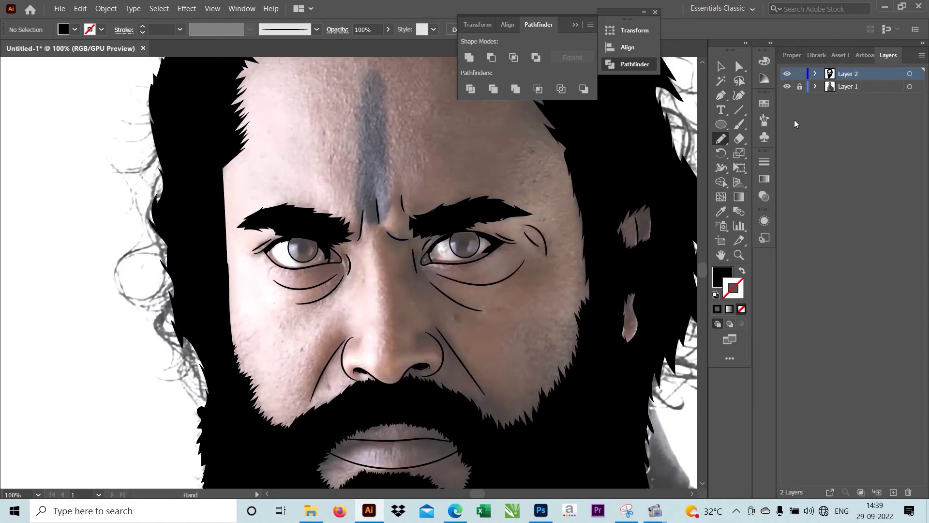
key("b")
left_click_drag(104, 185, 104, 186)
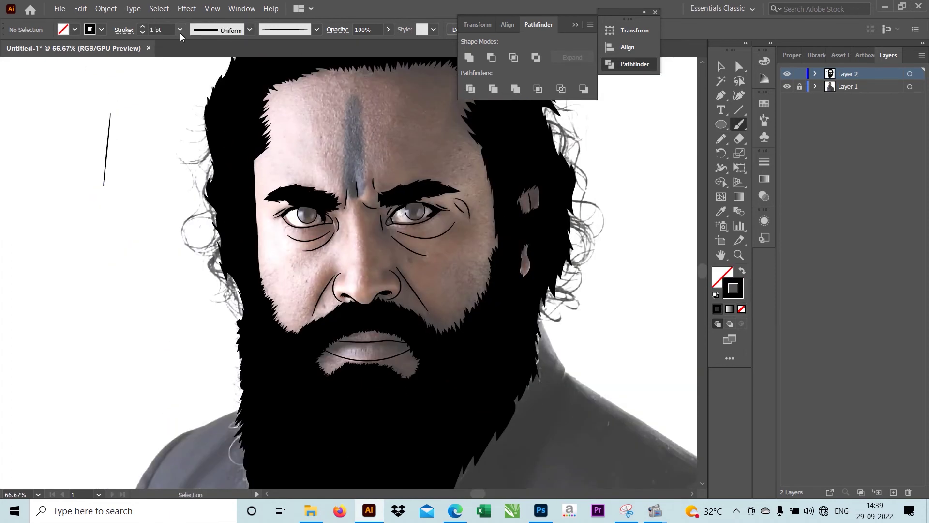
left_click(180, 29)
left_click(194, 96)
left_click_drag(137, 114, 136, 199)
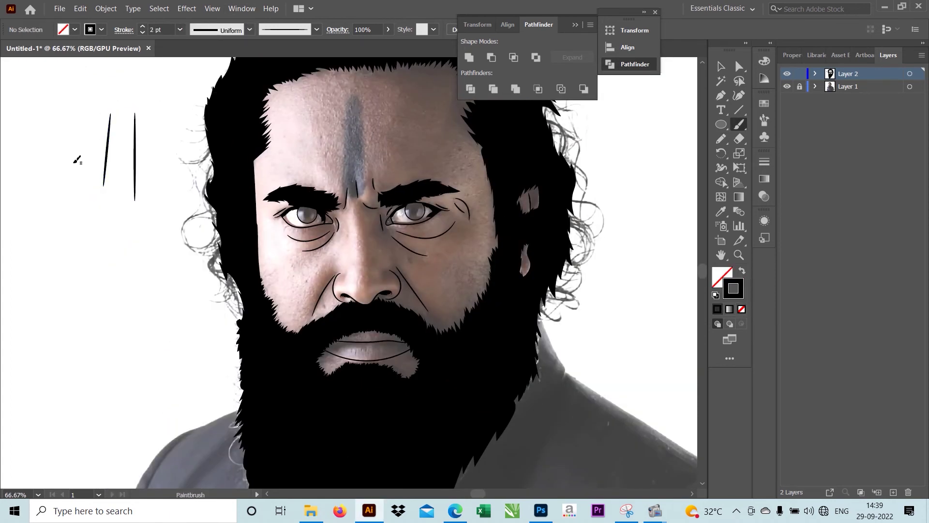
Step: Draw a black brush strand along the hair's right edge
key("ctrl+minus")
left_click_drag(274, 138, 237, 188)
key("ctrl+plus")
key("ctrl+plus")
key("ctrl+plus")
left_click_drag(326, 124, 337, 148)
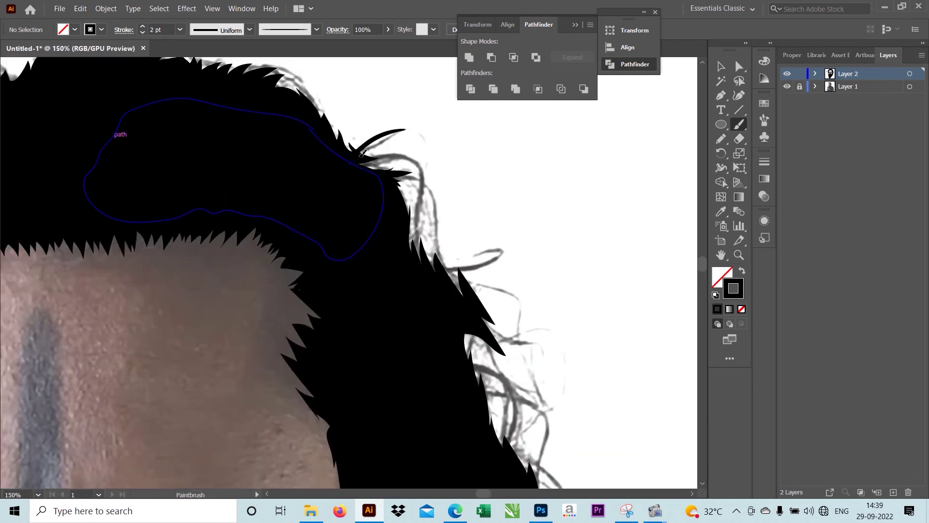
key("ctrl+minus")
scroll(410, 190, "down", 3)
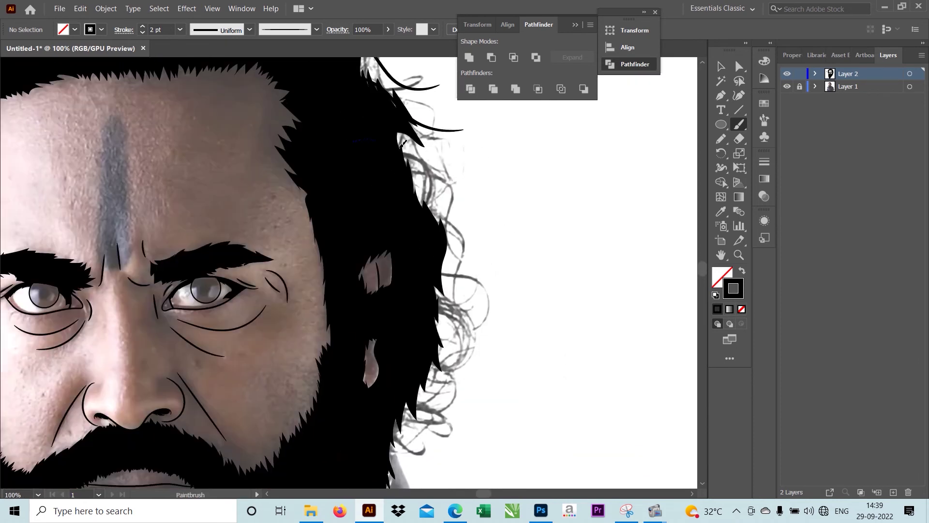
scroll(423, 151, "down", 2)
scroll(413, 233, "down", 1)
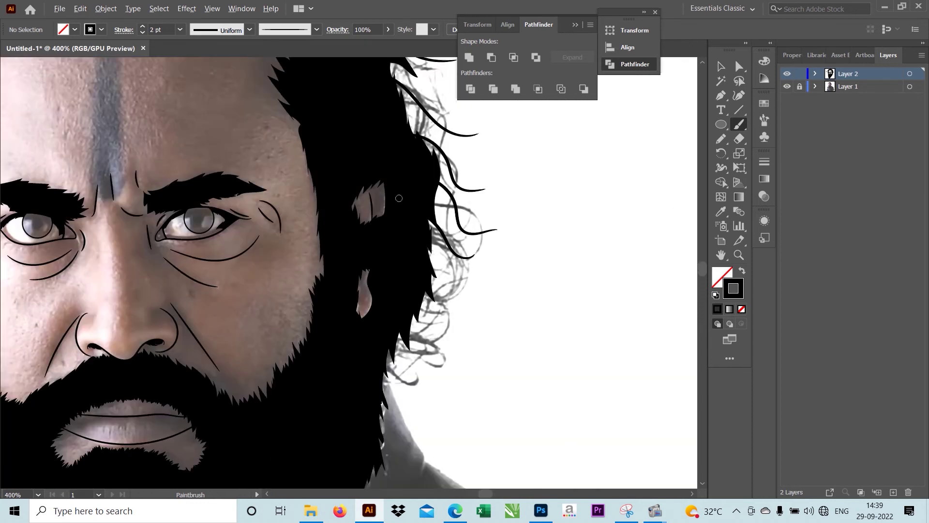
scroll(449, 179, "down", 2)
scroll(465, 208, "up", 3)
scroll(435, 184, "up", 3)
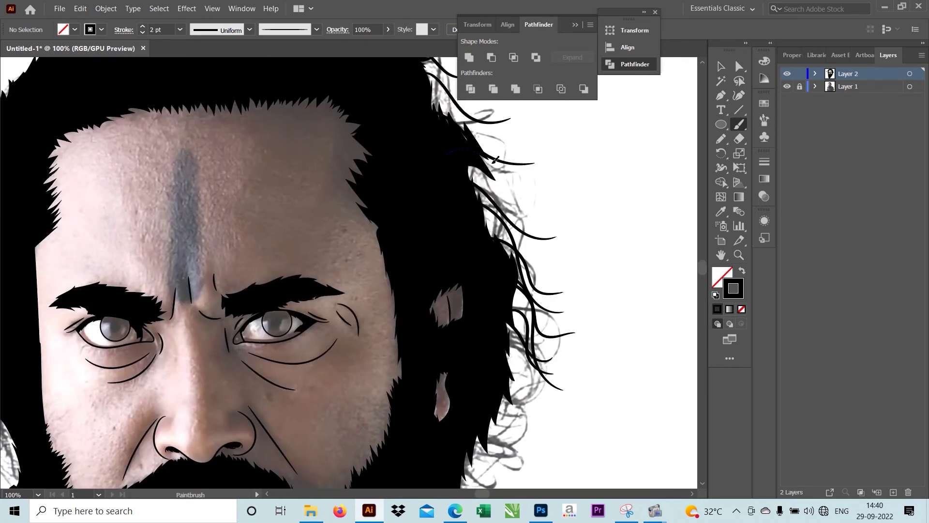
scroll(412, 160, "up", 4)
scroll(399, 148, "down", 5)
scroll(421, 208, "down", 3)
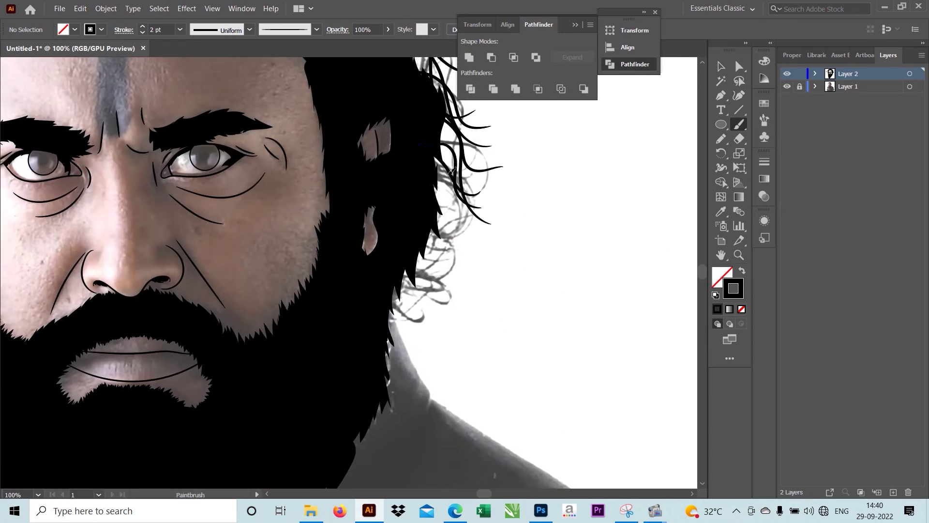
scroll(435, 252, "down", 2)
scroll(491, 286, "up", 1)
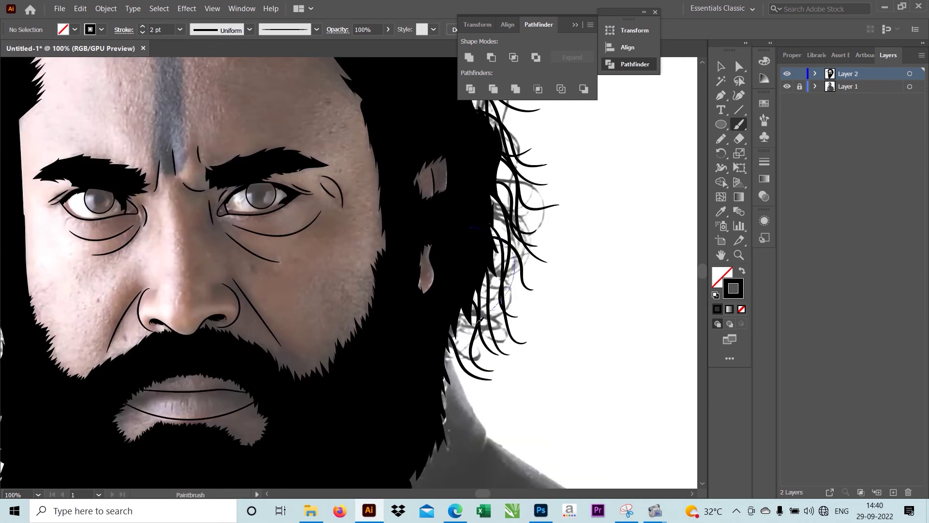
left_click_drag(483, 320, 477, 349)
Step: Trace two curling hair strands at the hair's left edge beside the cheek
scroll(533, 271, "up", 2)
scroll(557, 252, "up", 2)
scroll(571, 237, "up", 2)
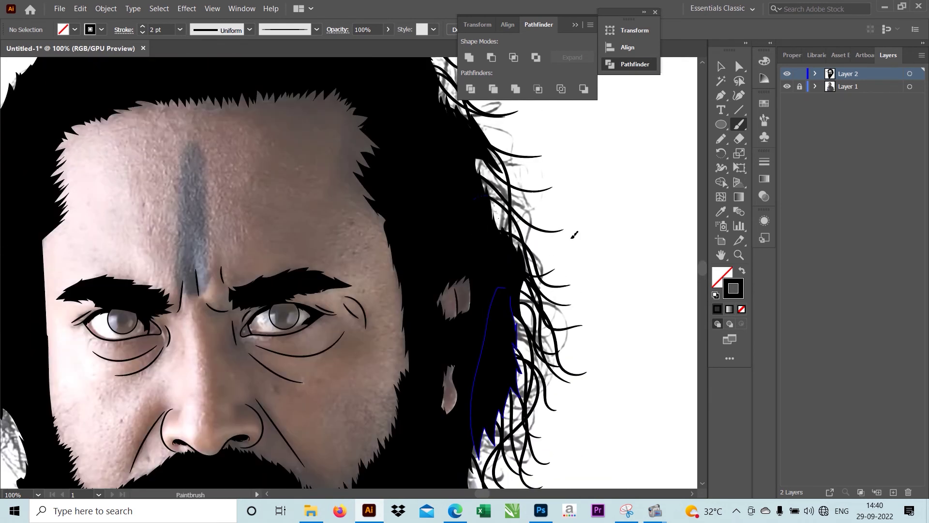
scroll(534, 199, "down", 2)
scroll(379, 168, "up", 2)
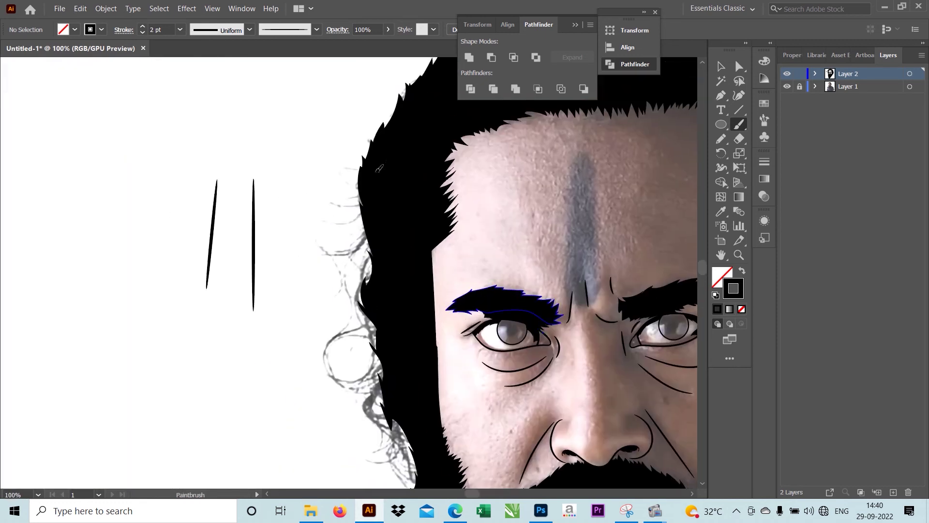
scroll(381, 270, "up", 1)
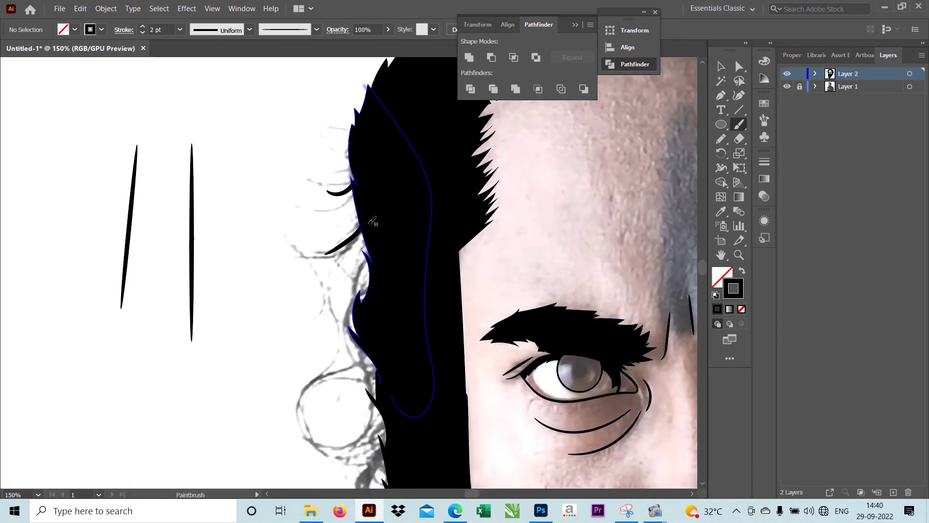
scroll(351, 187, "up", 1)
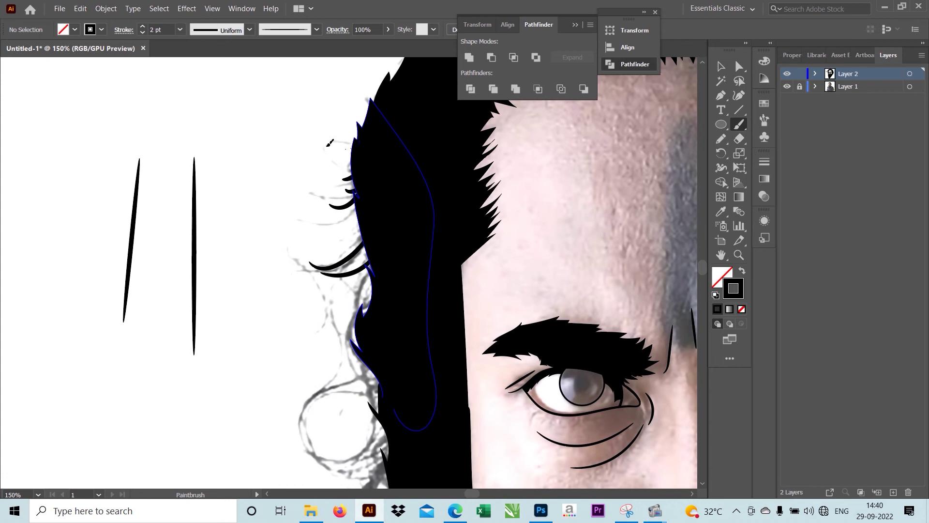
scroll(331, 143, "down", 3)
scroll(347, 89, "right", 1)
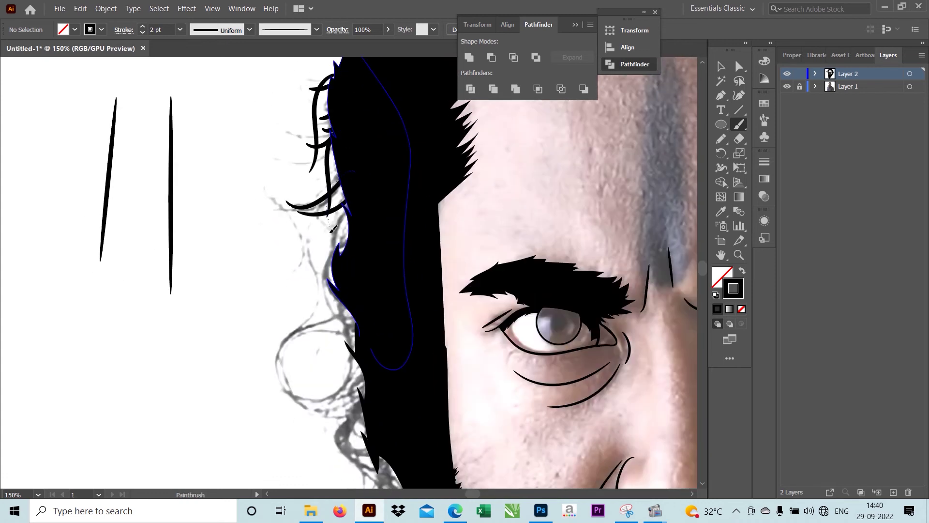
left_click_drag(333, 229, 343, 117)
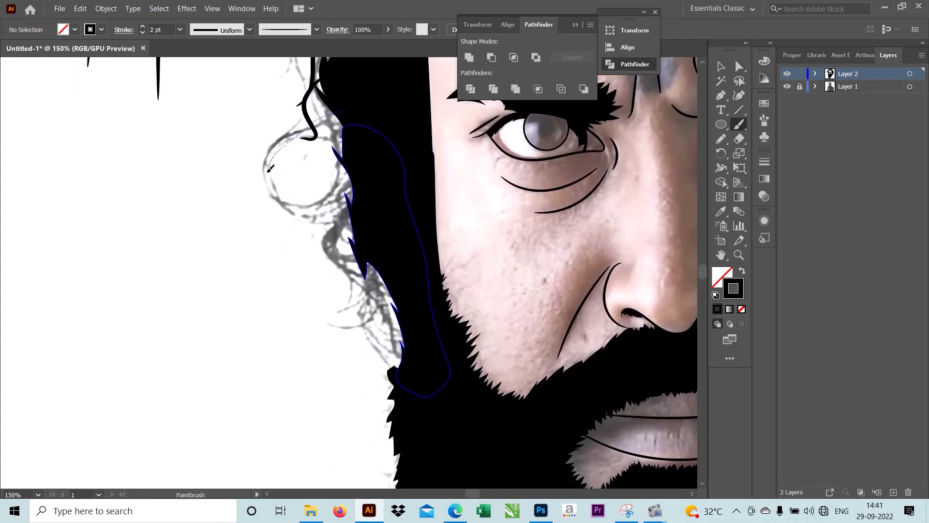
left_click_drag(270, 168, 353, 233)
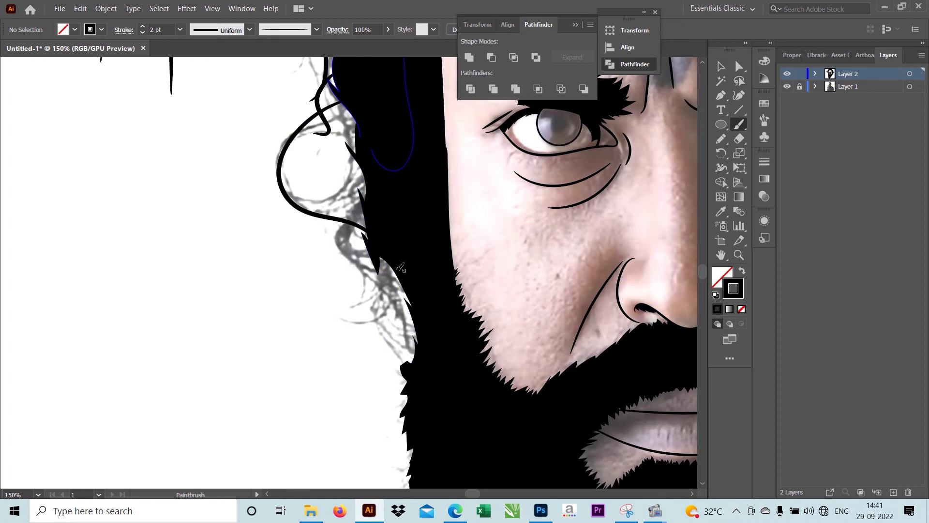
left_click_drag(302, 194, 362, 190)
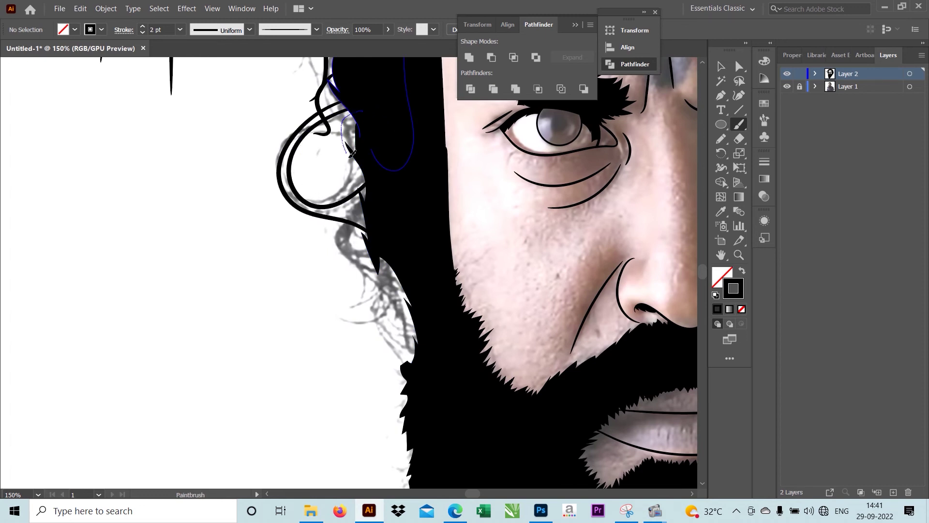
Step: Add two more curly strands to complete the left-side hair curls
left_click_drag(352, 154, 321, 116)
left_click_drag(337, 226, 338, 240)
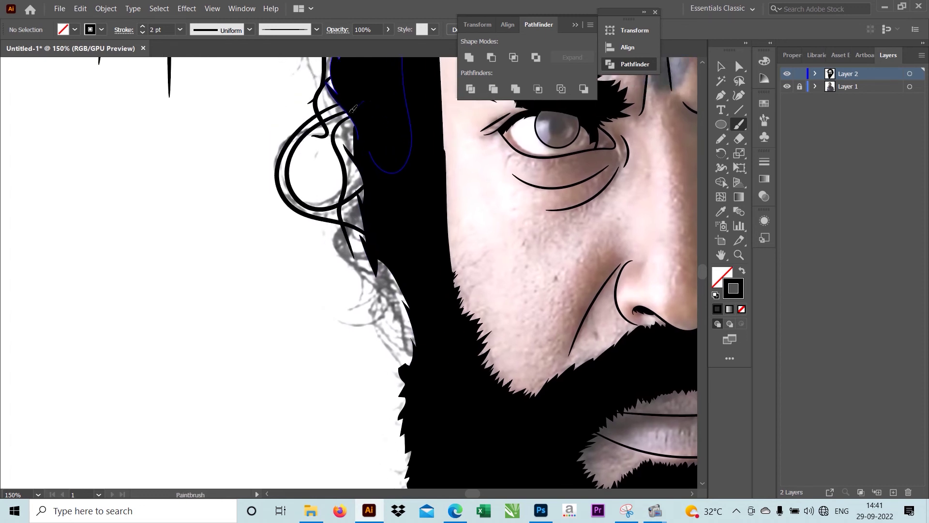
scroll(339, 212, "down", 5)
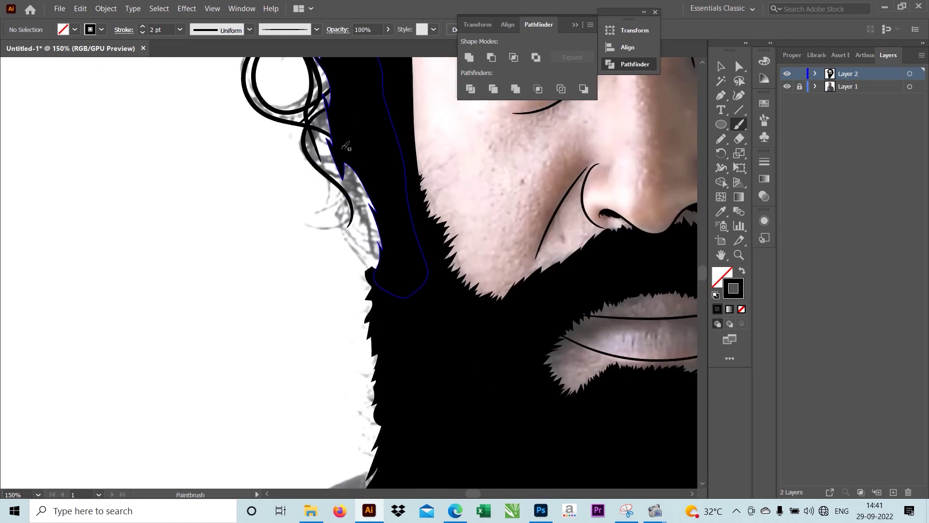
scroll(320, 125, "down", 3)
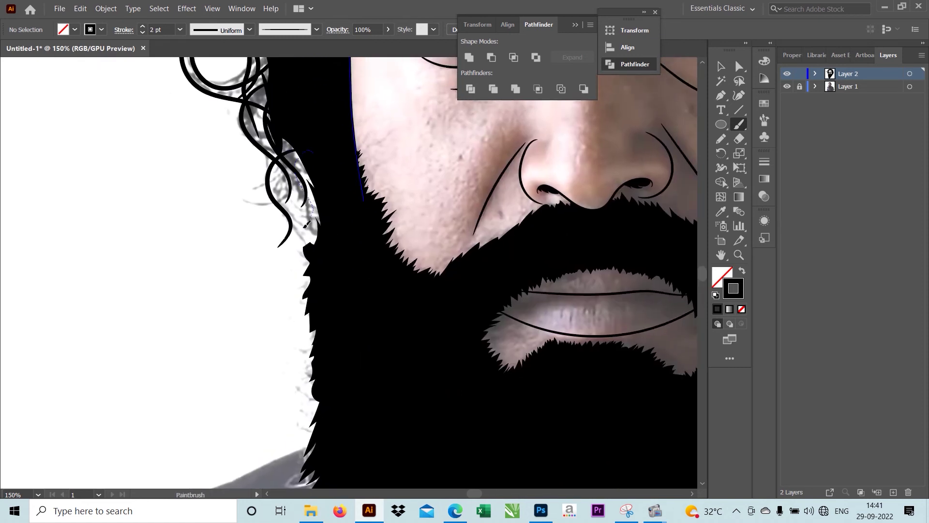
scroll(329, 130, "up", 5)
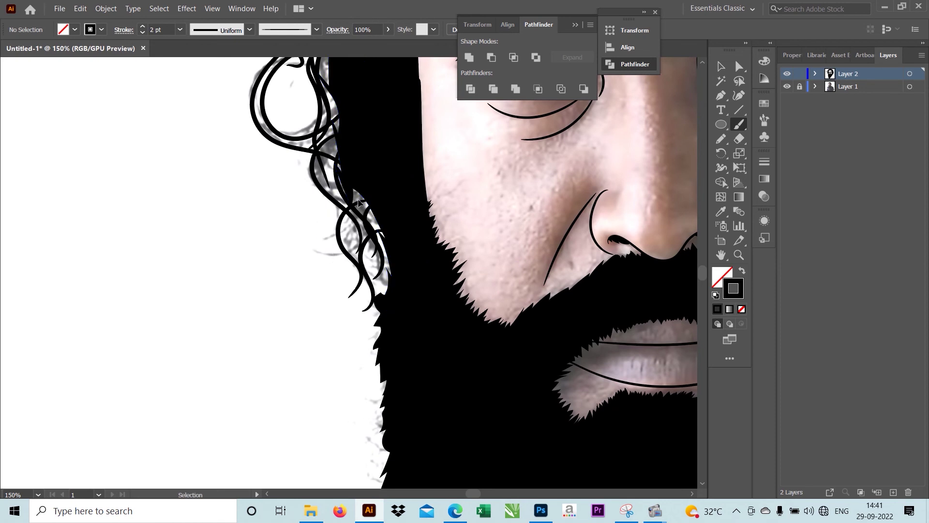
scroll(333, 258, "down", 3)
scroll(356, 184, "up", 3)
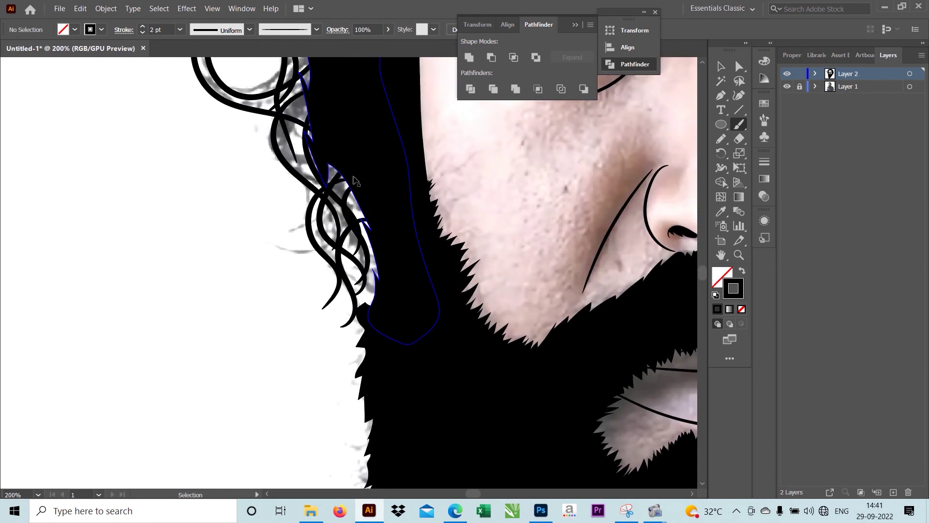
scroll(356, 184, "down", 4)
Step: Hide and reshow the reference photo to compare it with the inked beard
left_click(787, 87)
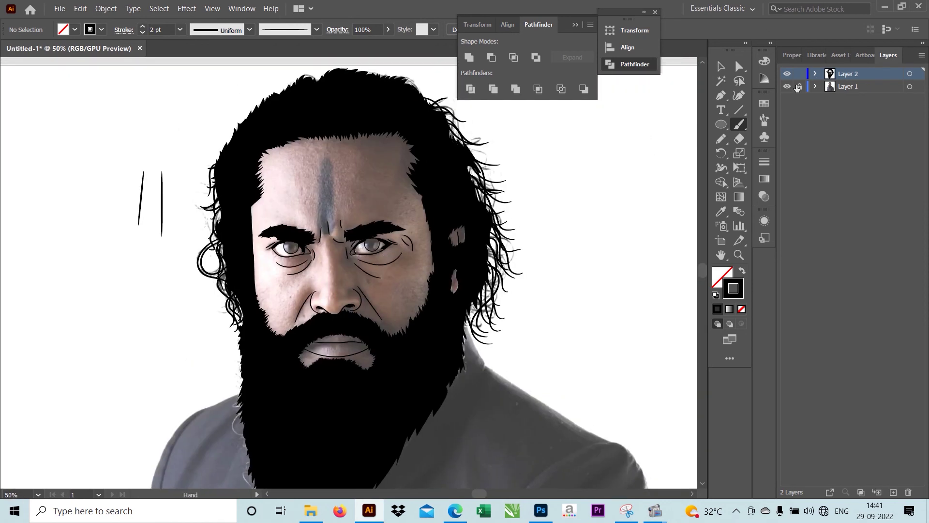
scroll(488, 378, "up", 1)
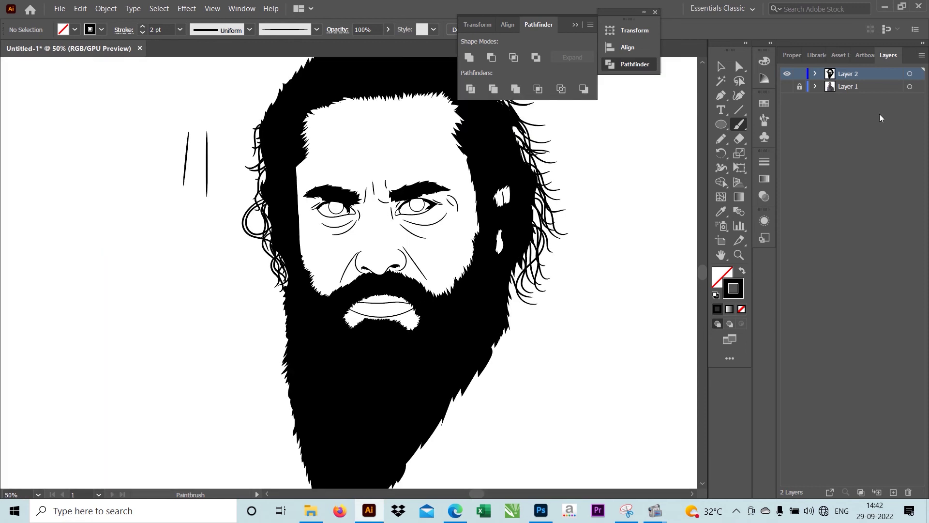
left_click(787, 86)
scroll(543, 213, "up", 3)
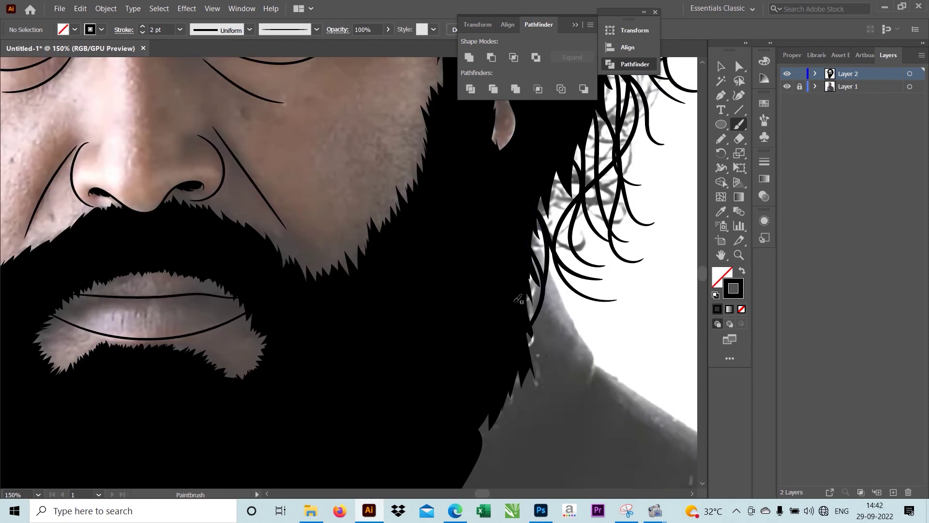
scroll(518, 299, "down", 3)
scroll(518, 291, "up", 4)
scroll(519, 251, "down", 2)
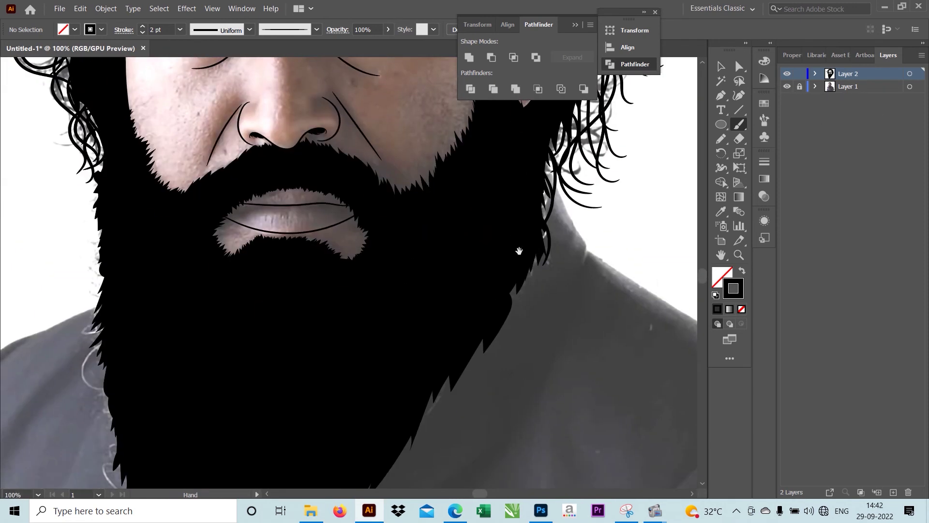
scroll(532, 264, "up", 1)
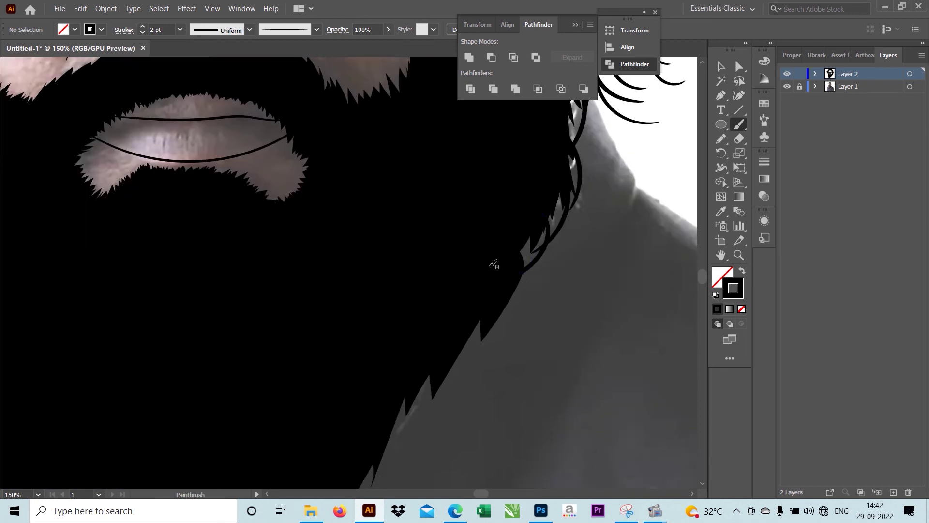
scroll(494, 291, "down", 3)
scroll(504, 326, "down", 1)
scroll(436, 327, "left", 3)
scroll(366, 156, "up", 1)
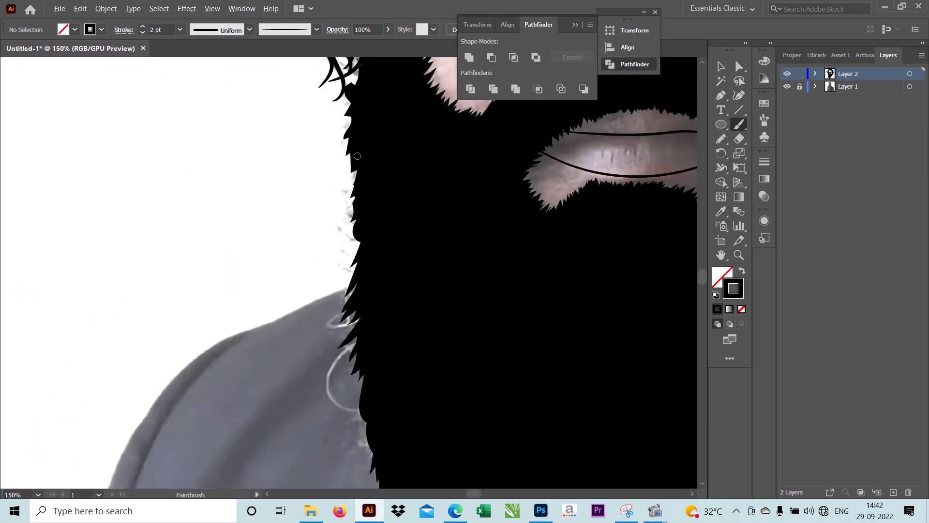
scroll(368, 183, "down", 1)
scroll(402, 186, "up", 2)
scroll(402, 172, "up", 2)
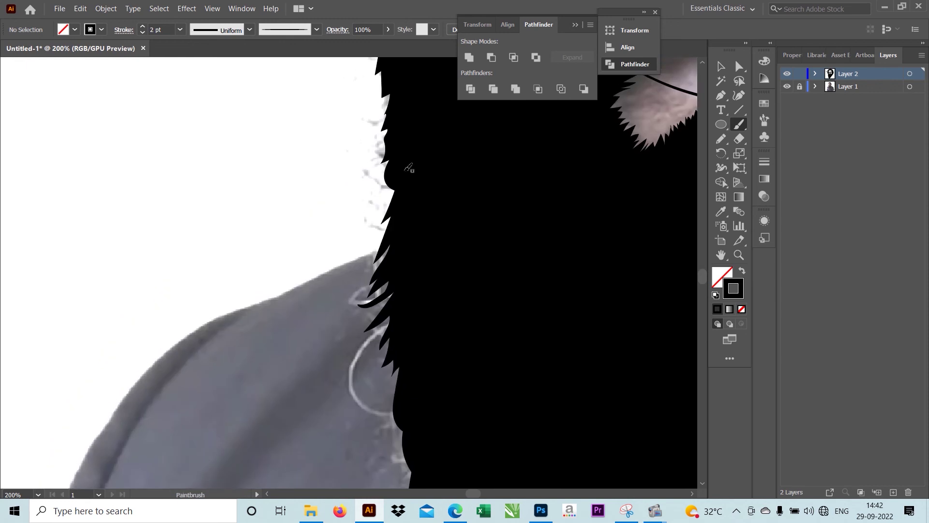
scroll(397, 208, "down", 5)
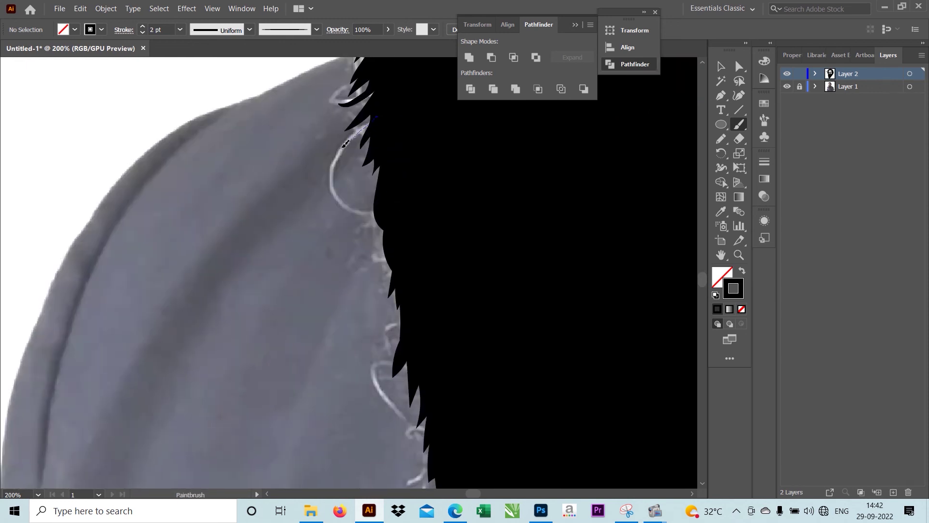
Step: Replace a bad stroke with a curly hair strand at the beard's edge by the shoulder
left_click_drag(400, 286, 403, 217)
key("ctrl+z")
left_click_drag(465, 99, 353, 91)
scroll(388, 128, "down", 2)
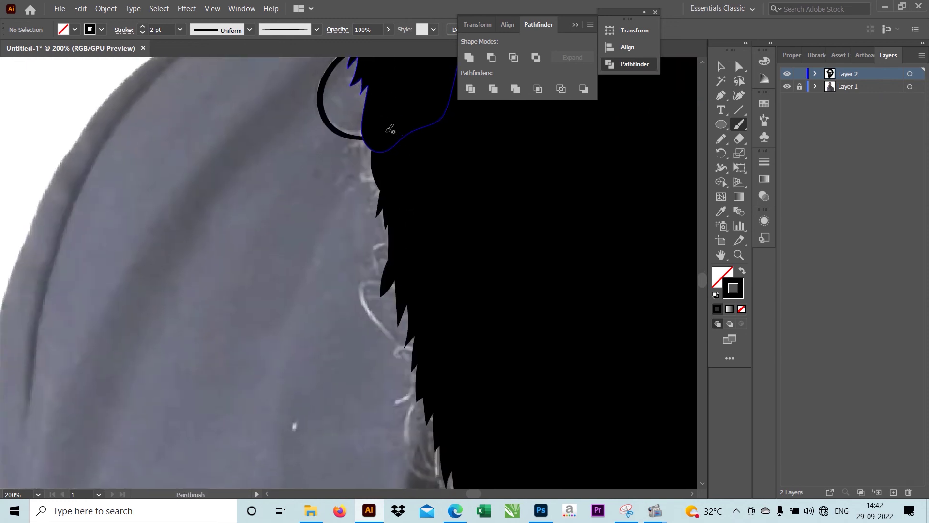
scroll(384, 132, "down", 2)
scroll(358, 125, "down", 3)
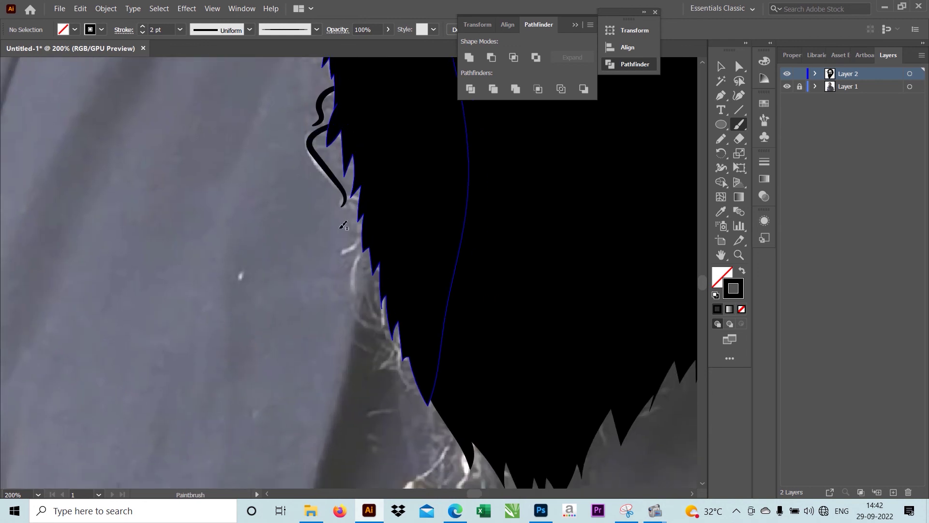
scroll(344, 226, "down", 3)
left_click_drag(353, 150, 339, 194)
Step: Redo the last curl as a curved strand at the beard's tip, then zoom out to the whole face
left_click_drag(418, 238, 341, 120)
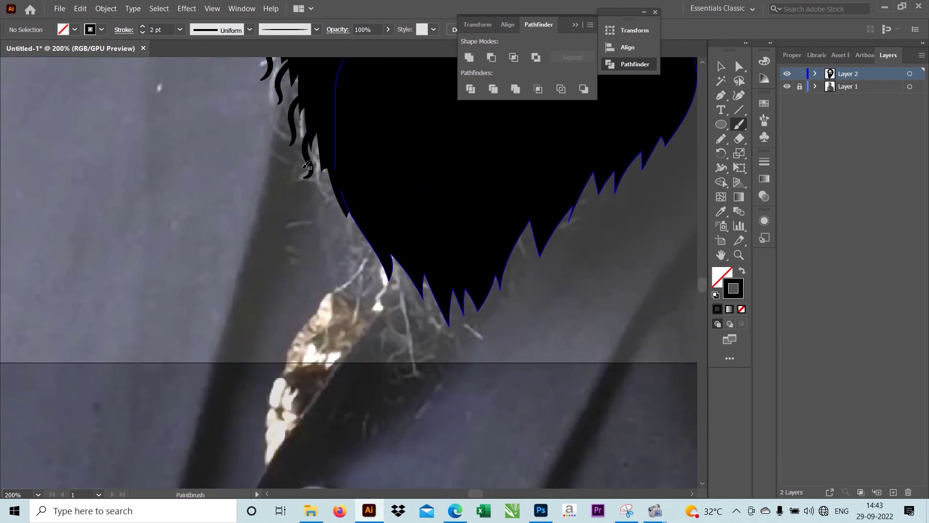
scroll(358, 276, "down", 2)
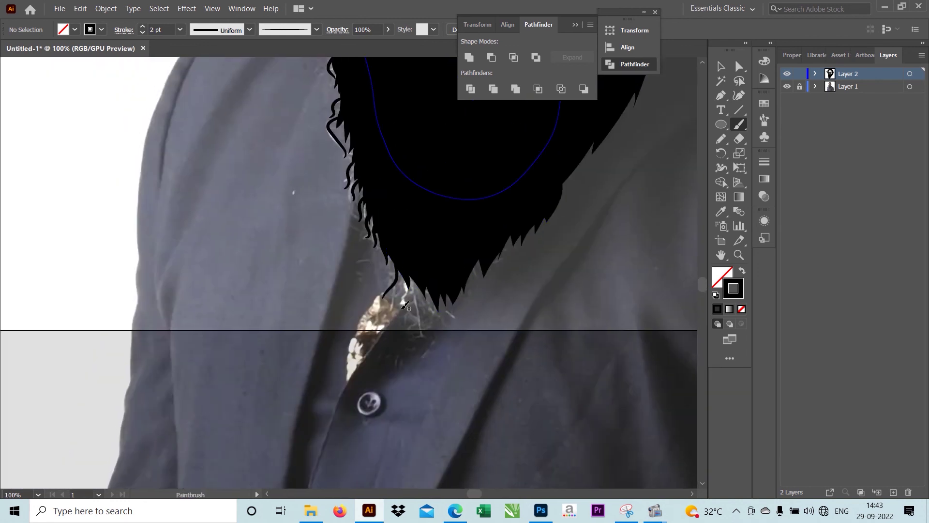
scroll(394, 219, "up", 2)
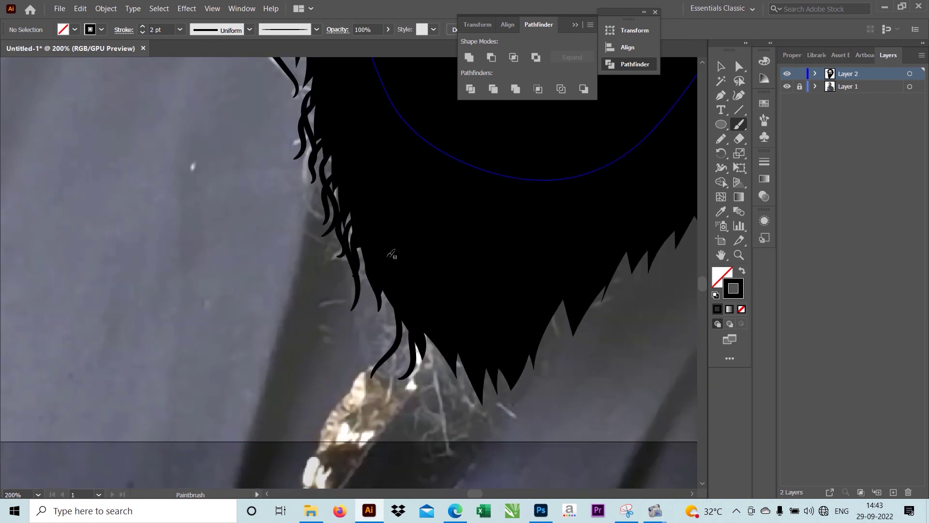
mouse_move(426, 384)
left_mouse_down()
mouse_move(345, 255)
mouse_move(416, 245)
left_mouse_up()
key("ctrl+z")
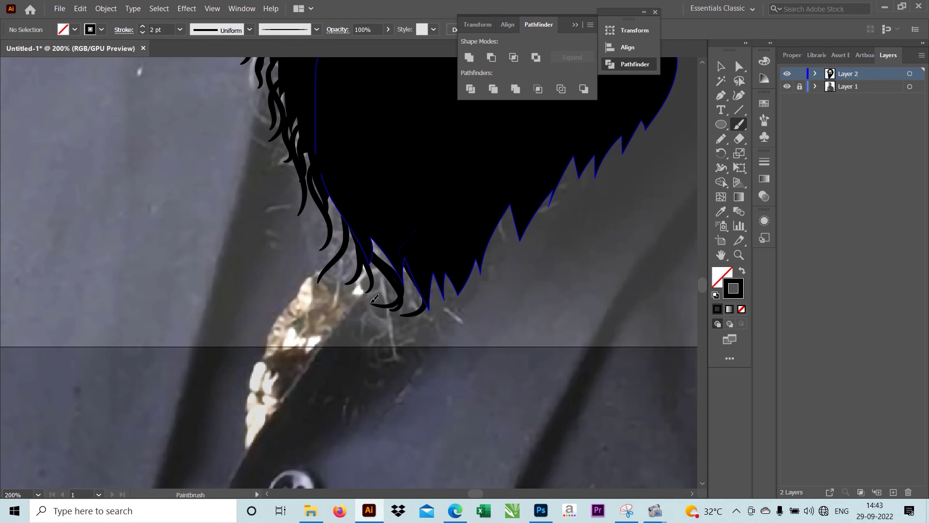
left_click_drag(401, 315, 406, 248)
key("ctrl+minus")
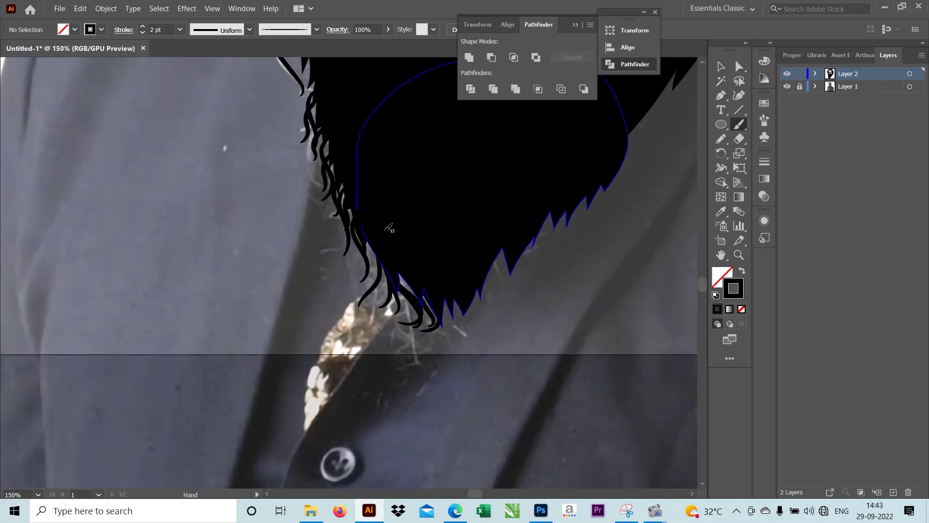
key("ctrl+minus")
key("ctrl+minus")
key("ctrl+minus")
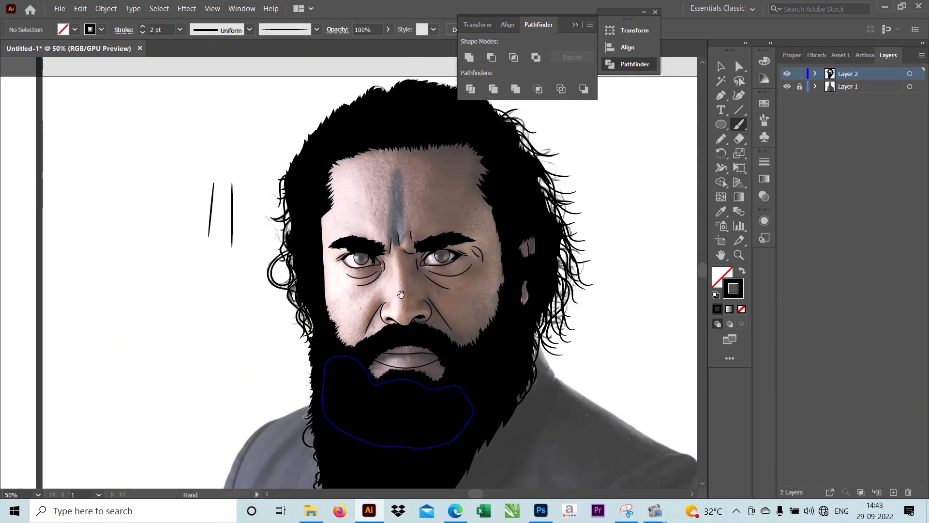
key("ctrl+minus")
Step: Toggle the reference photo several times to check the line art, leaving it hidden
key("ctrl+plus")
key("ctrl+plus")
scroll(467, 356, "down", 5)
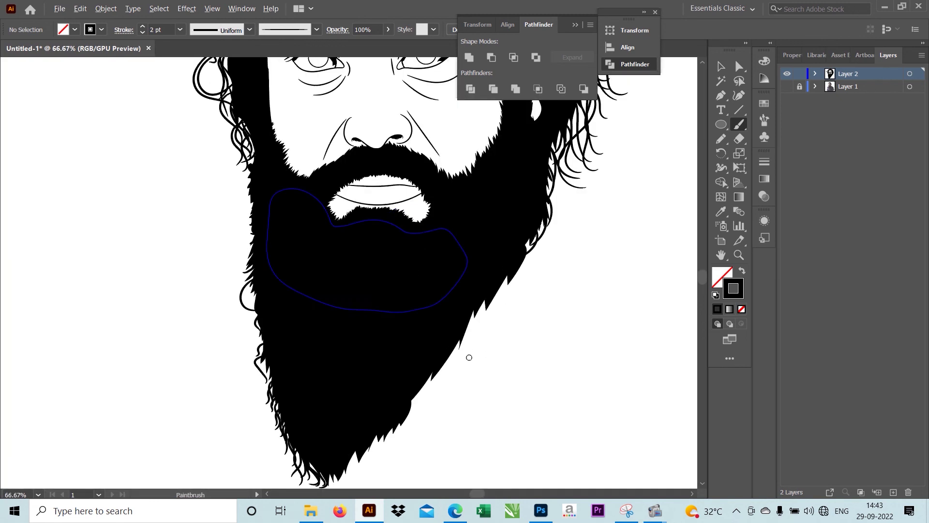
left_click(787, 86)
left_click(787, 86)
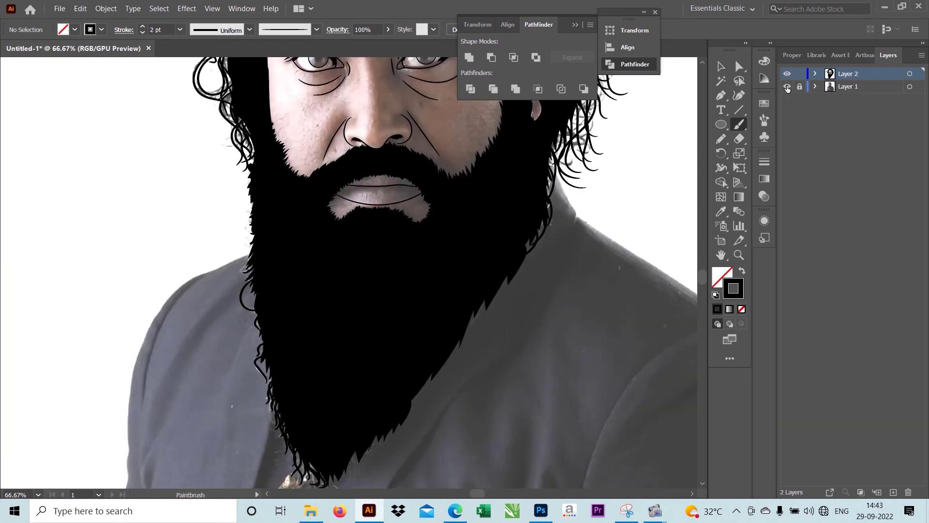
left_click(787, 86)
key("ctrl+minus")
key("ctrl+minus")
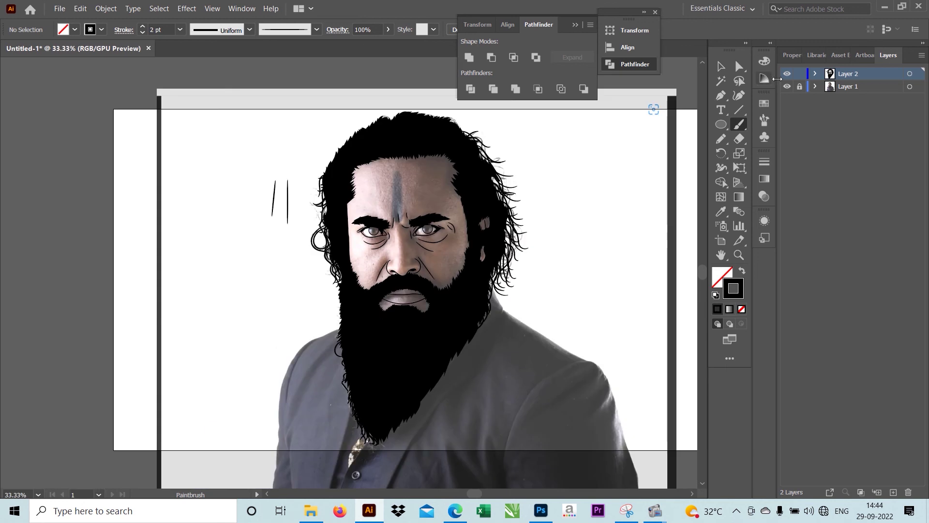
left_click(787, 86)
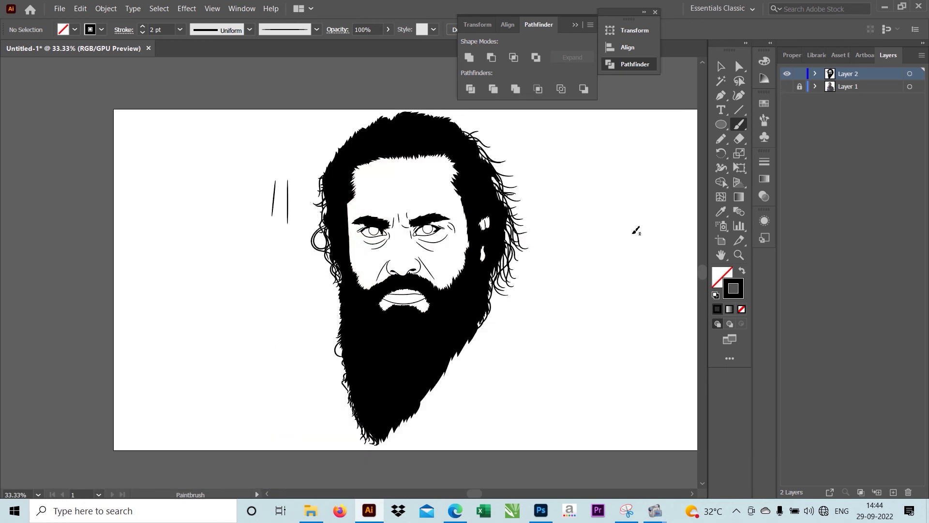
Step: Fit the artboard in view and create a new empty Layer 3
key("ctrl+1")
key("ctrl+minus")
key("ctrl+minus")
key("ctrl+minus")
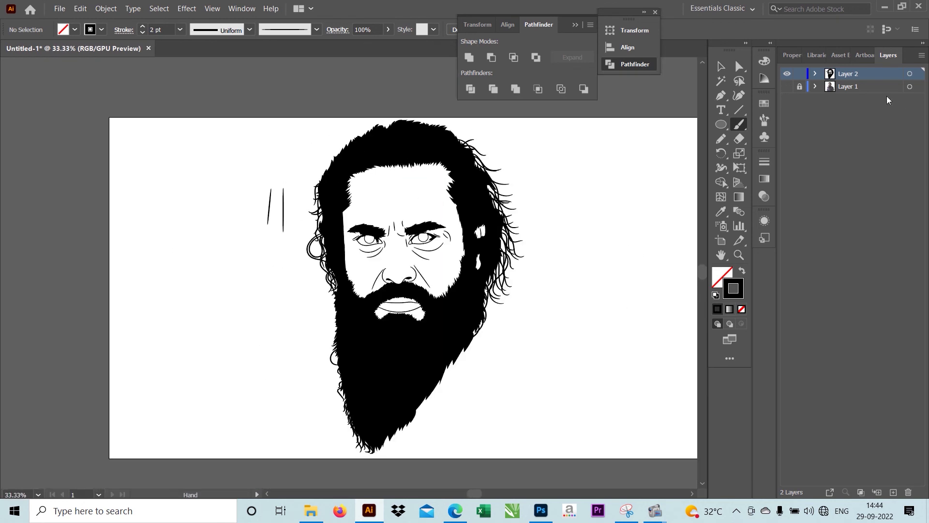
key("ctrl+l")
Step: Remove the stray strokes and draw a white, strokeless rectangle over the whole artboard
key("ctrl+z")
key("ctrl+z")
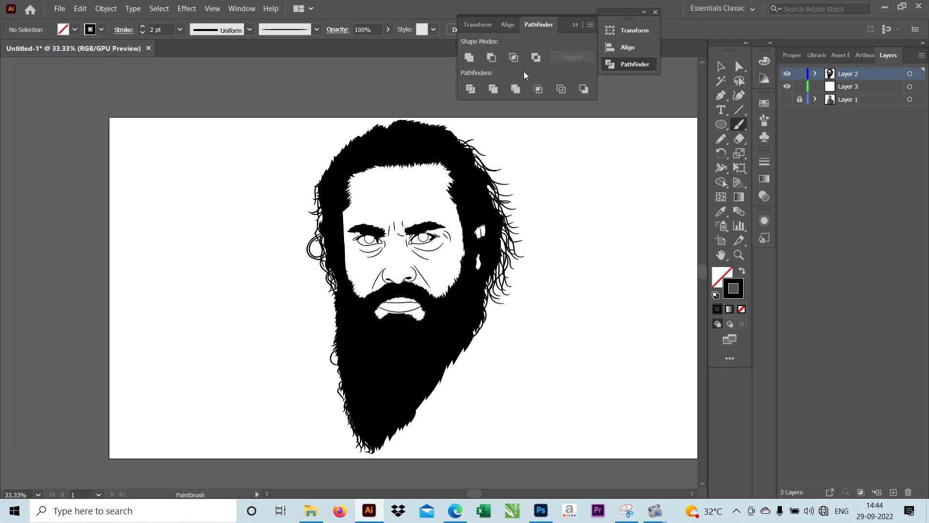
left_click(721, 124)
left_click(781, 124)
left_click_drag(110, 118, 553, 457)
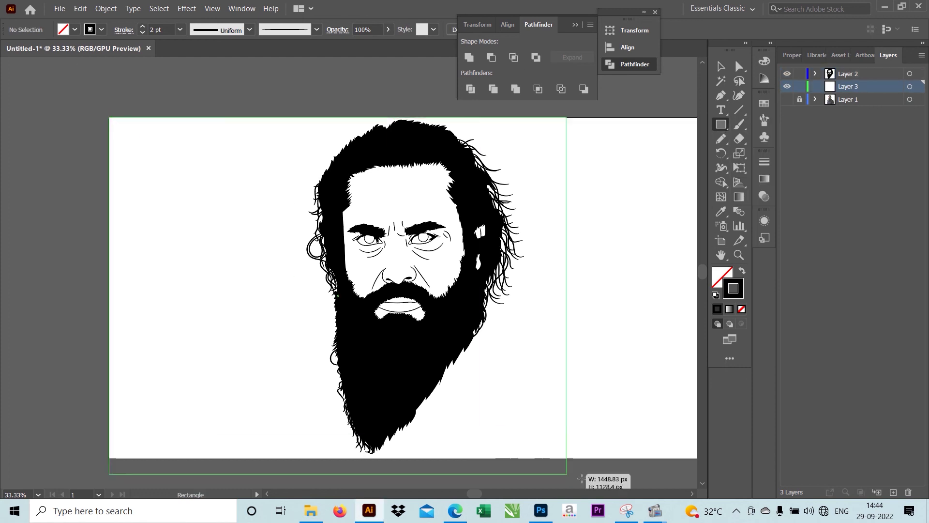
double_click(722, 277)
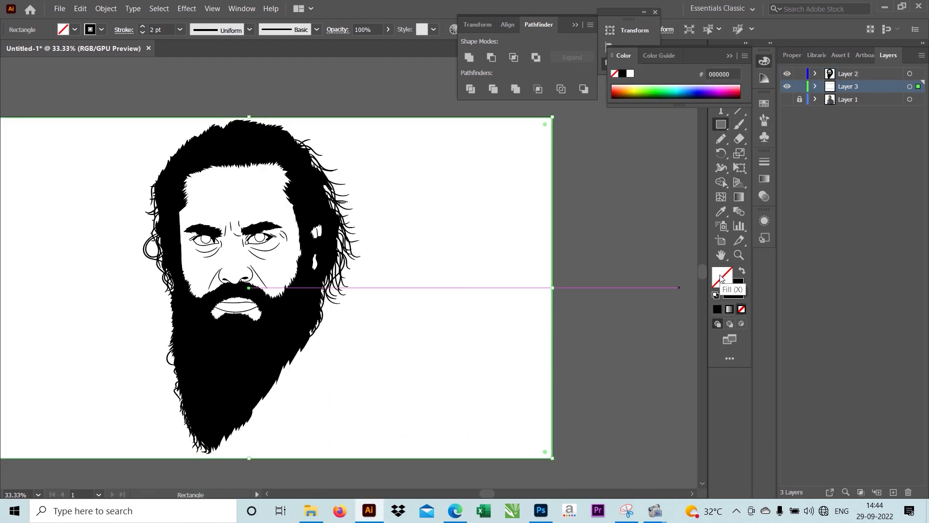
key("Return")
key("x")
key("slash")
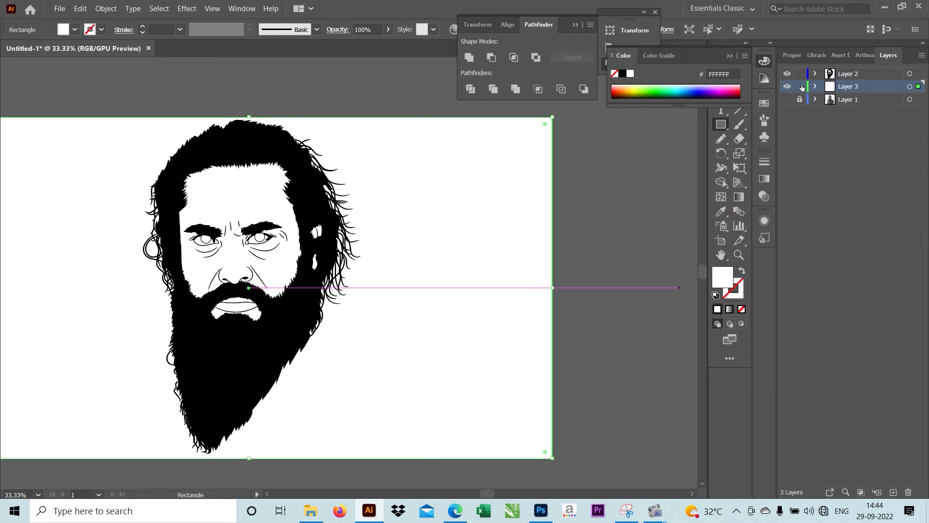
Step: Lock Layer 3 holding the white background rectangle and select the portrait's paths
left_click(800, 87)
key("v")
key("ctrl+0")
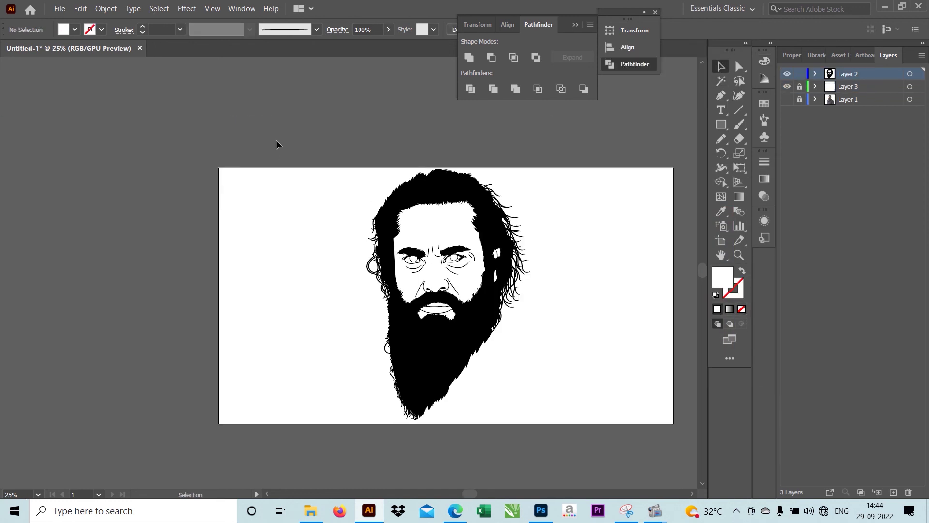
left_click_drag(276, 144, 622, 450)
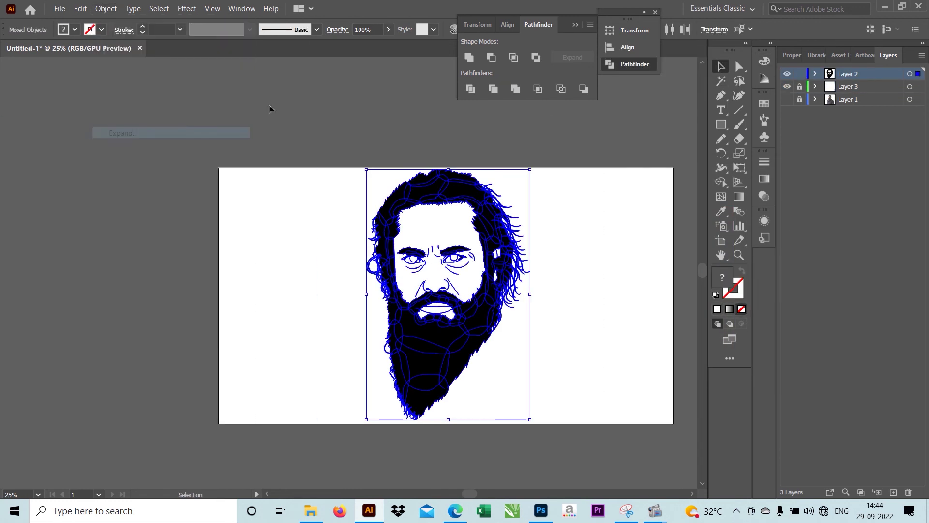
Step: Deselect the portrait paths and look over the finished artwork
left_click(515, 89)
left_click(524, 292)
scroll(524, 292, "up", 1)
scroll(525, 230, "up", 5)
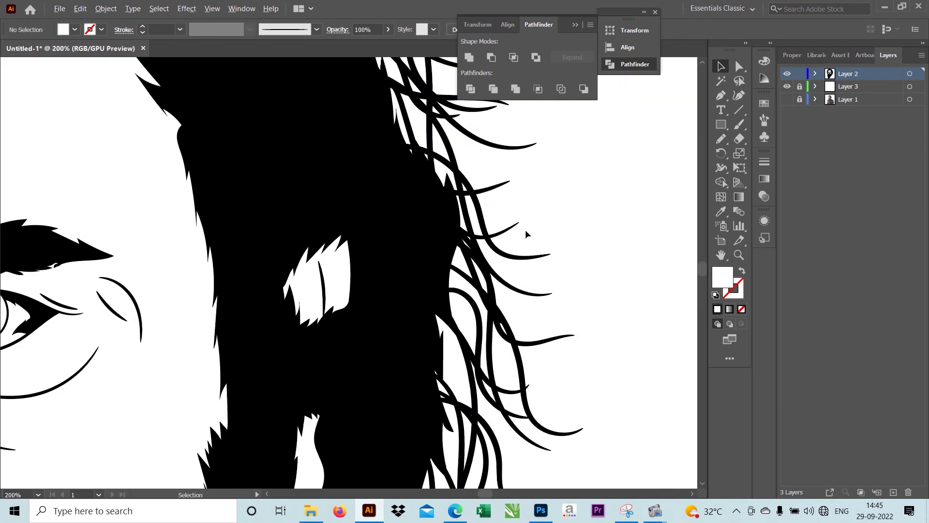
scroll(295, 162, "down", 5)
scroll(300, 144, "down", 1)
scroll(301, 144, "down", 3)
scroll(316, 363, "down", 2)
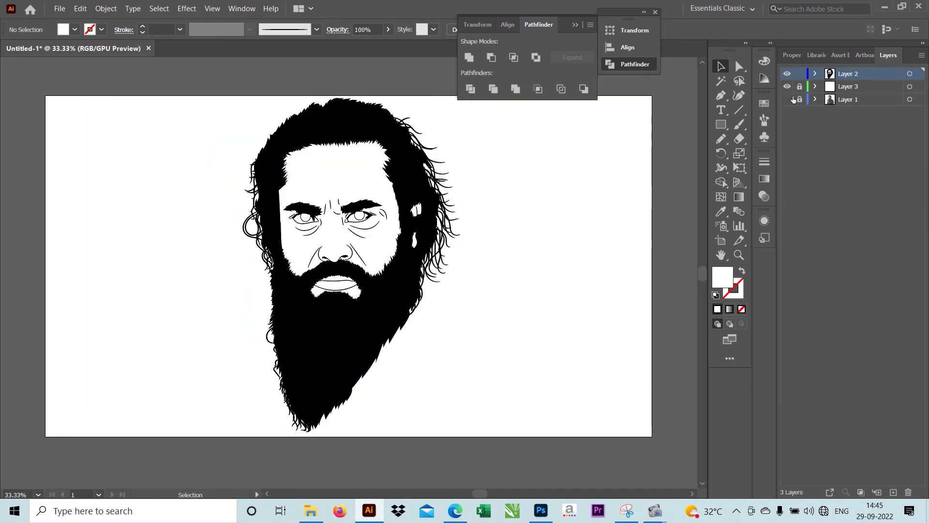
scroll(316, 363, "up", 2)
Step: Compare the portrait against the reference photo, then hide the photo again
left_click(787, 86)
left_click(787, 100)
key("ctrl+plus")
key("ctrl+minus")
key("ctrl+minus")
key("ctrl+minus")
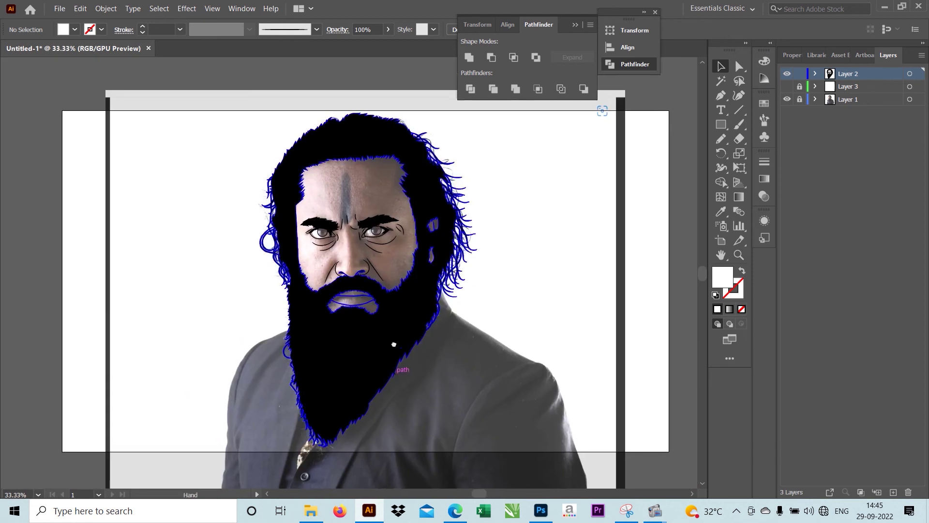
left_click(787, 100)
scroll(576, 310, "up", 1)
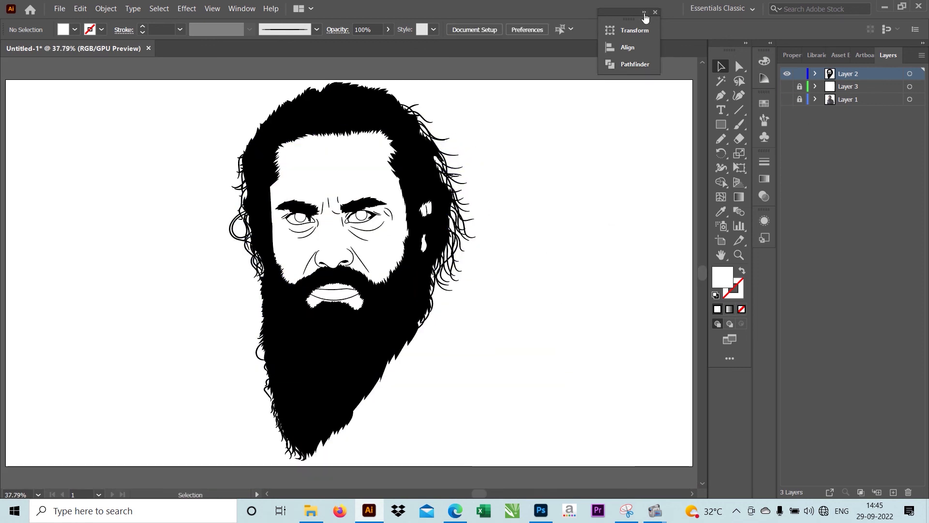